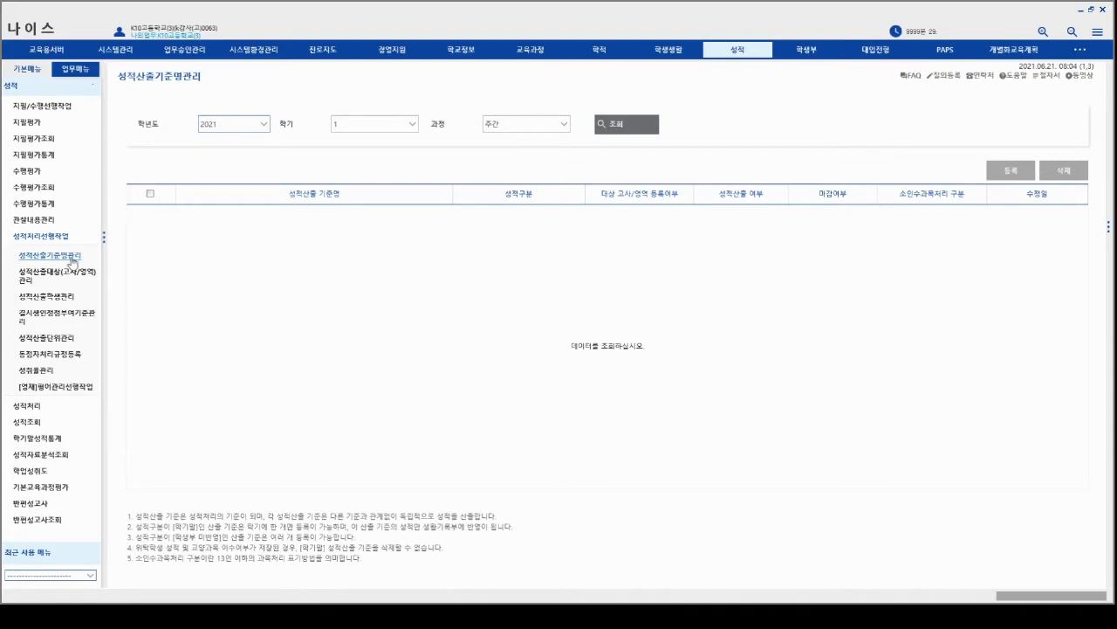
# Look up the grade calculation criteria names (성적산출기준명관리) for 2021, semester 1, 주간
pyautogui.click(73, 262)
pyautogui.click(621, 129)
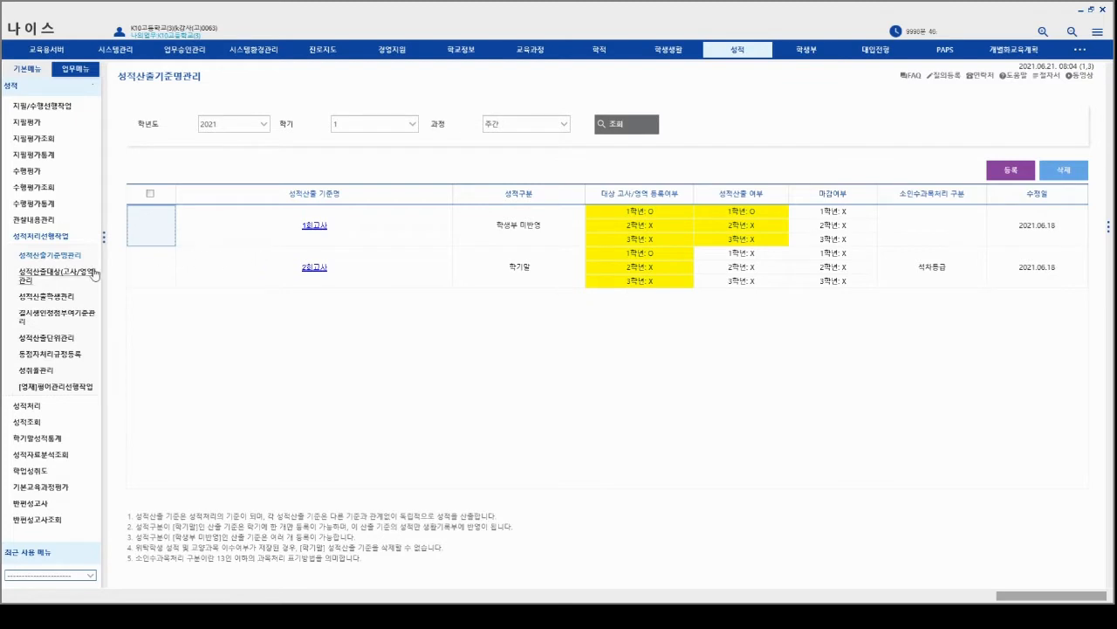
# Look up the calculation target exams (성적산출대상(고사/영역)관리) for 일반계/1/7차일반, first under 1회고사 and again under 2회고사
pyautogui.click(52, 277)
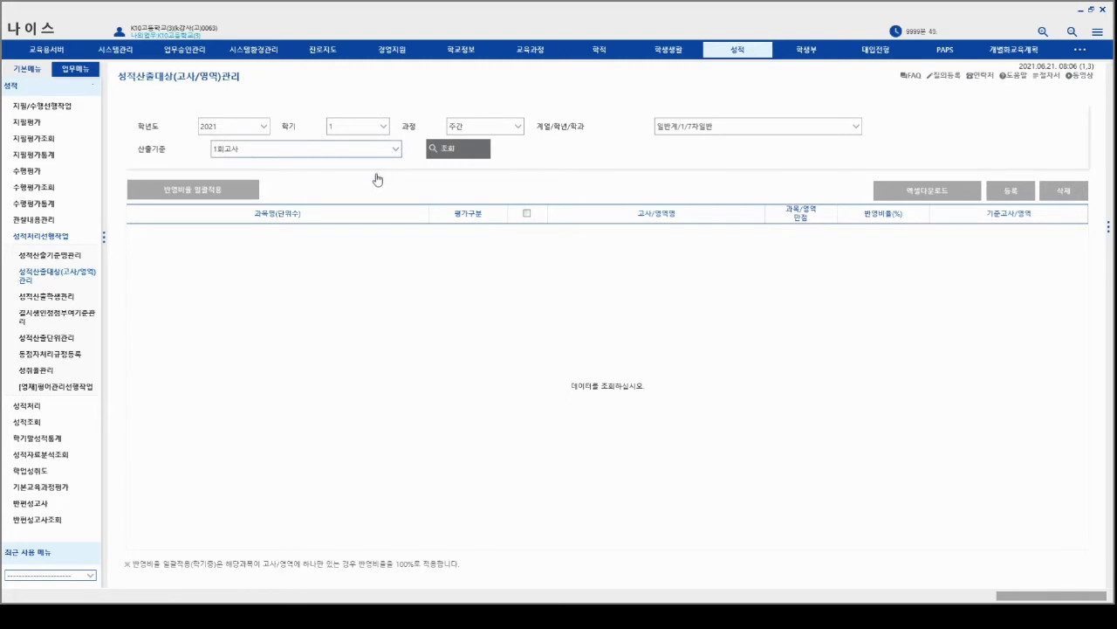
pyautogui.click(450, 152)
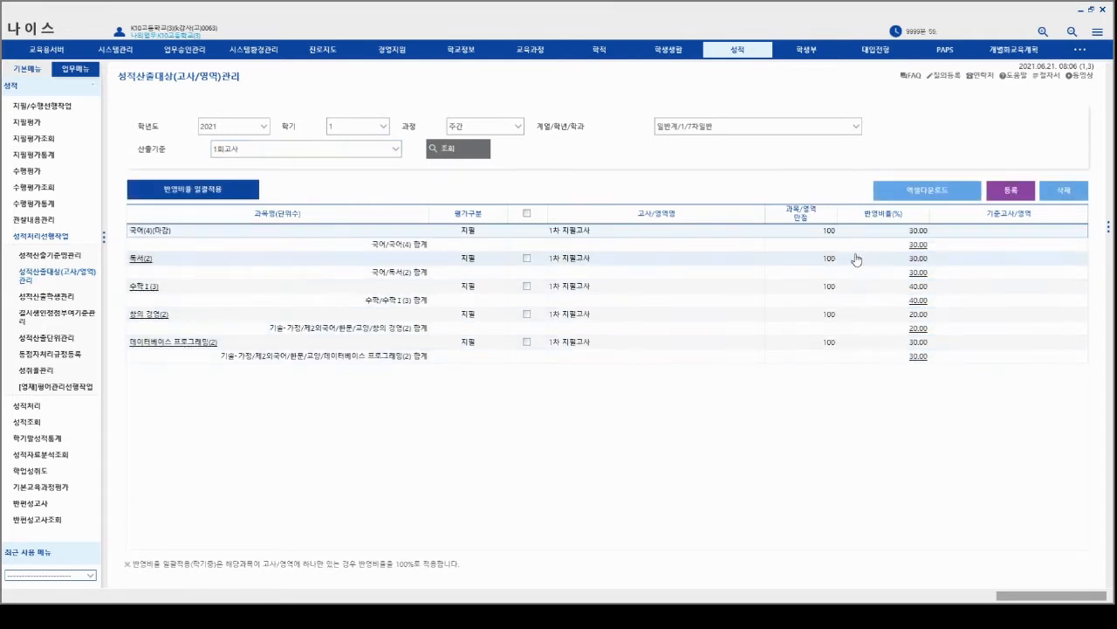
pyautogui.click(392, 148)
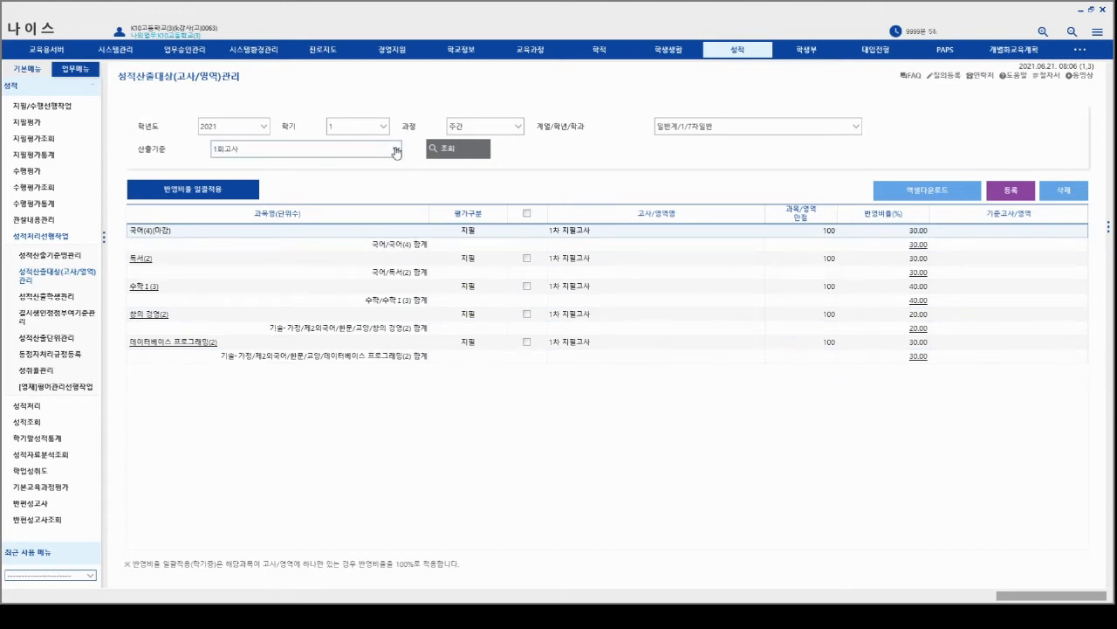
pyautogui.click(380, 178)
pyautogui.click(454, 157)
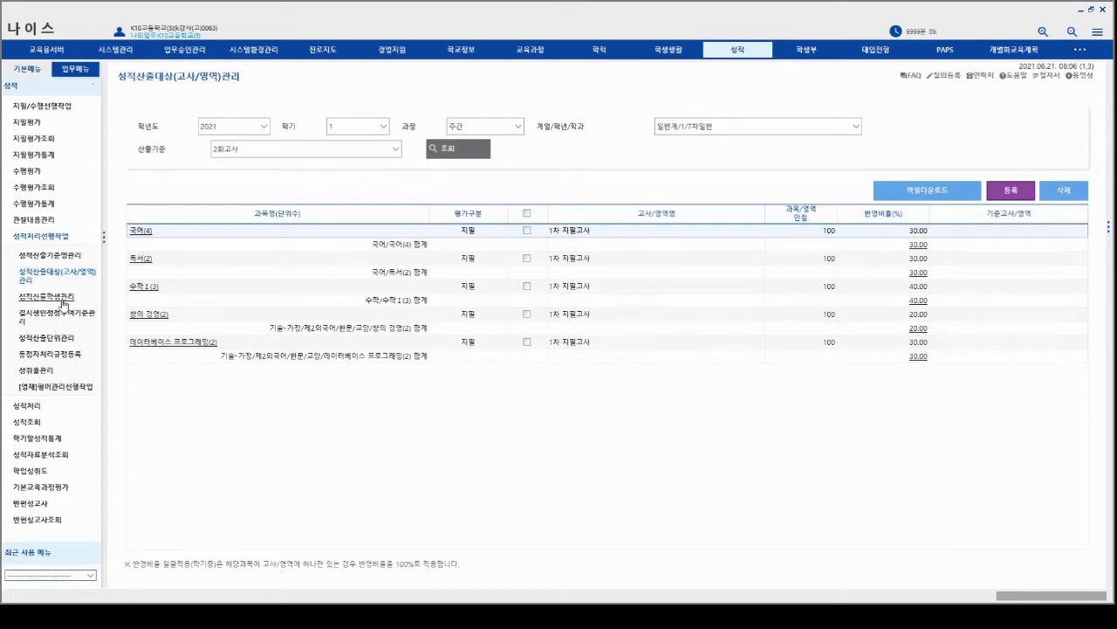
# Look up the calculation students (성적산출학생관리) of 국어(4) under 1회고사 and 2회고사, and view class 1's students for 2회고사
pyautogui.click(63, 300)
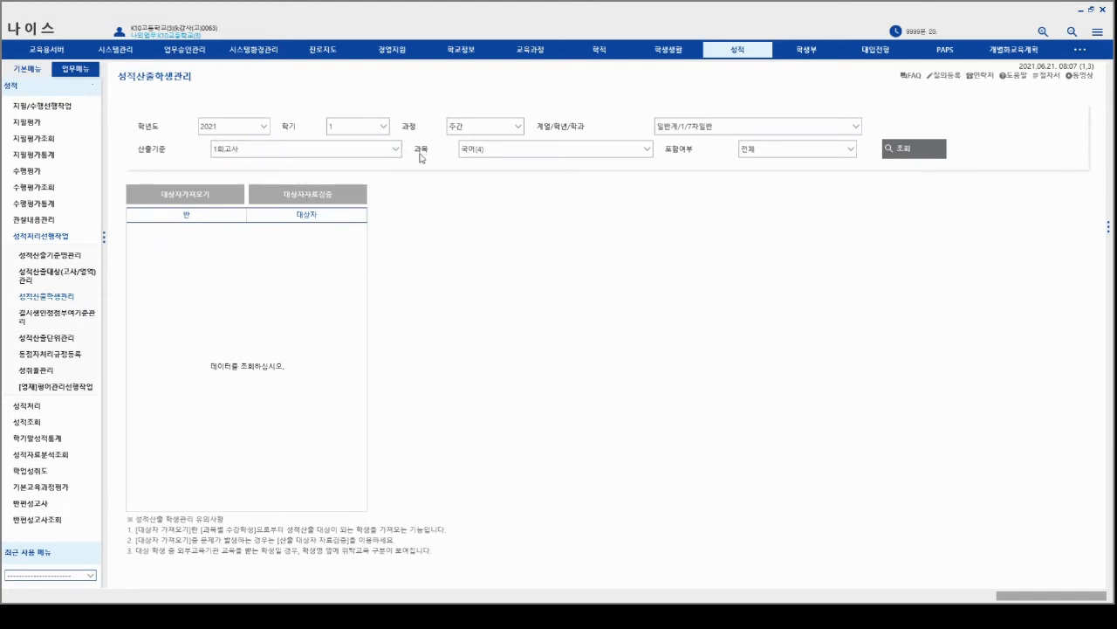
pyautogui.click(904, 158)
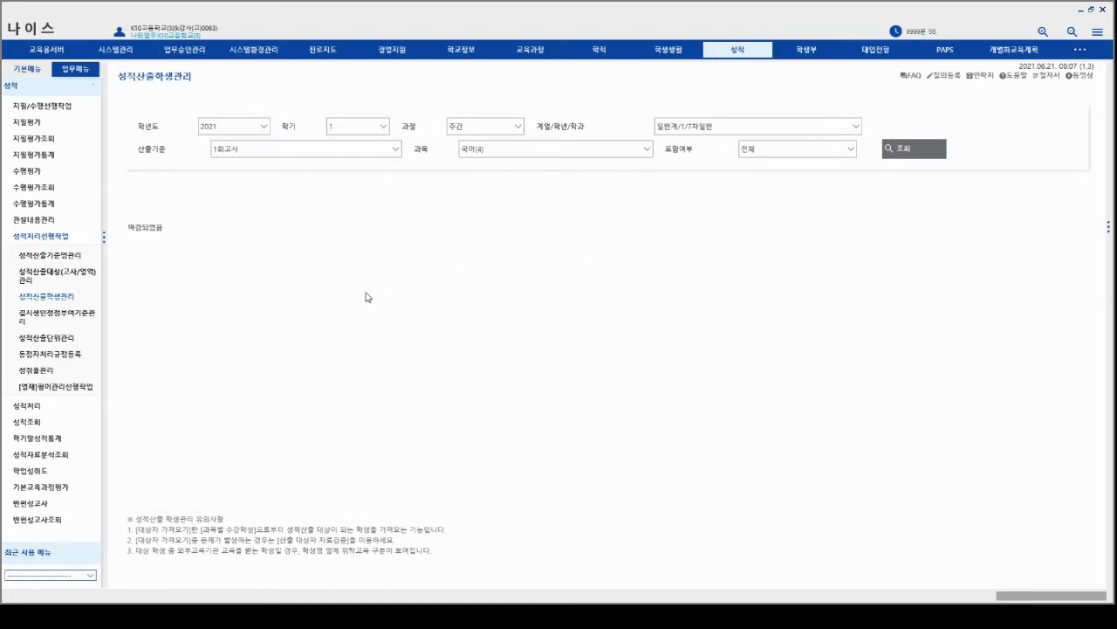
pyautogui.click(394, 151)
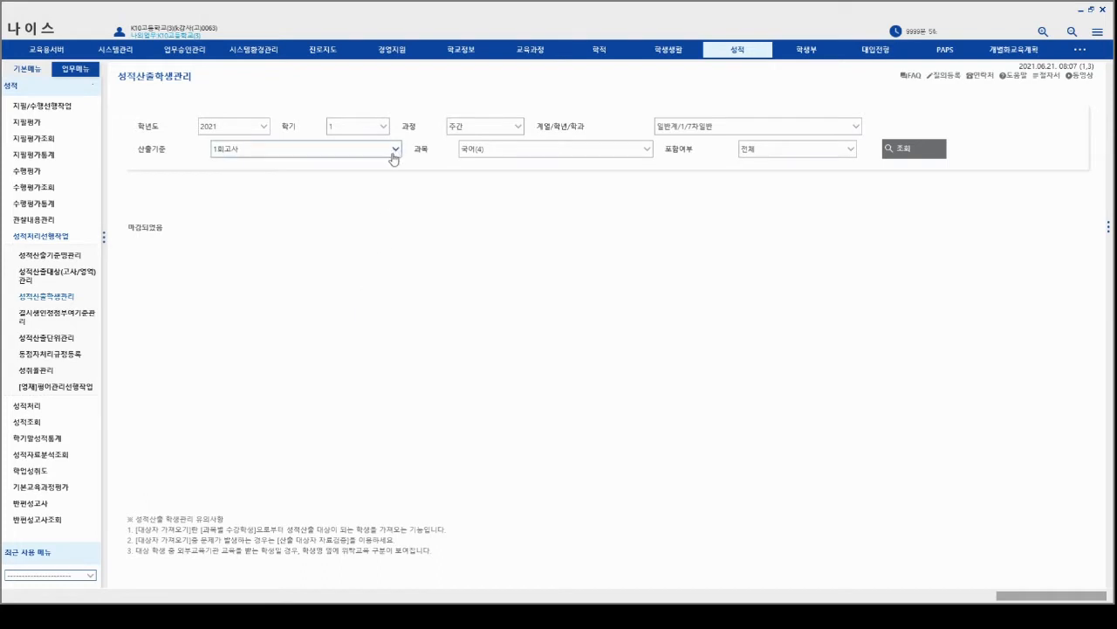
pyautogui.click(372, 175)
pyautogui.click(904, 155)
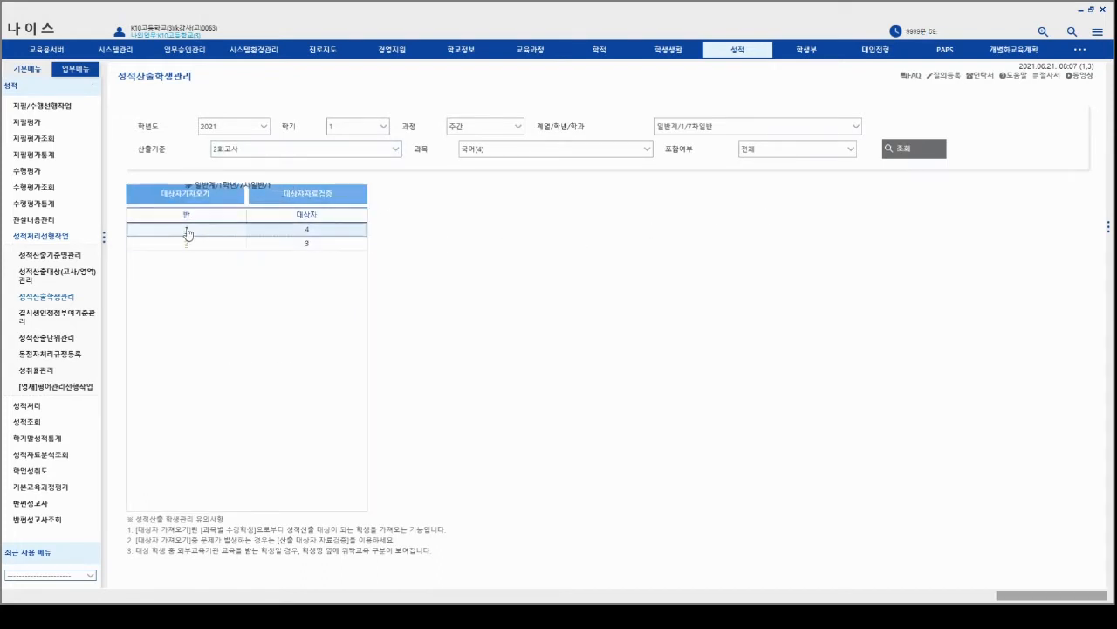
pyautogui.click(190, 231)
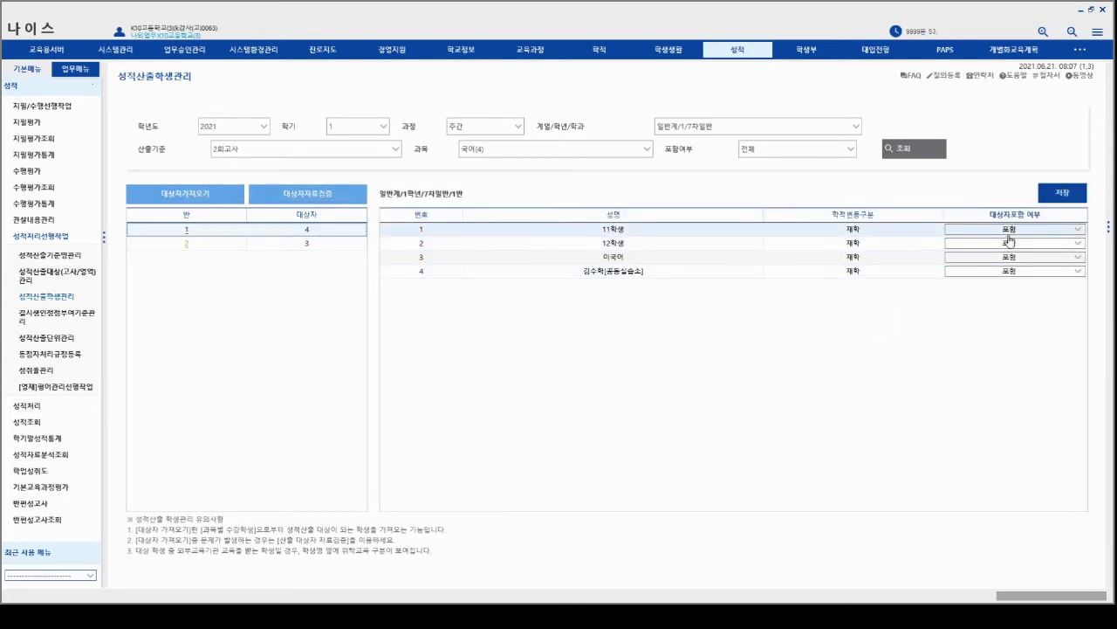
# Try 포함안함 as the inclusion status of student number 4 in class 1, and return it to 포함
pyautogui.click(979, 277)
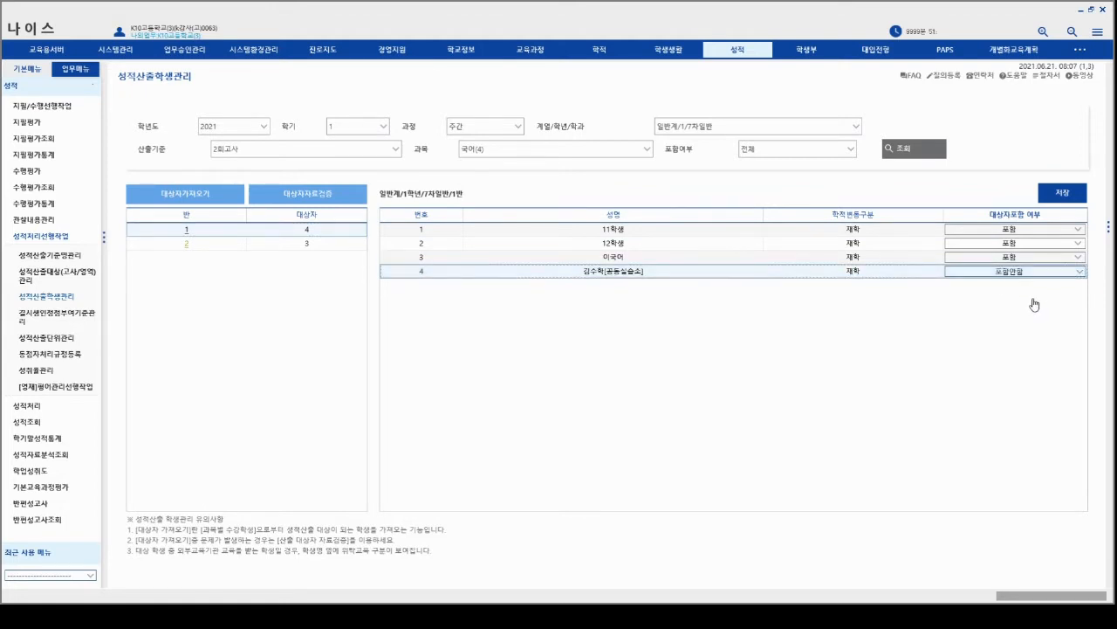
pyautogui.press('Down')
pyautogui.click(1052, 286)
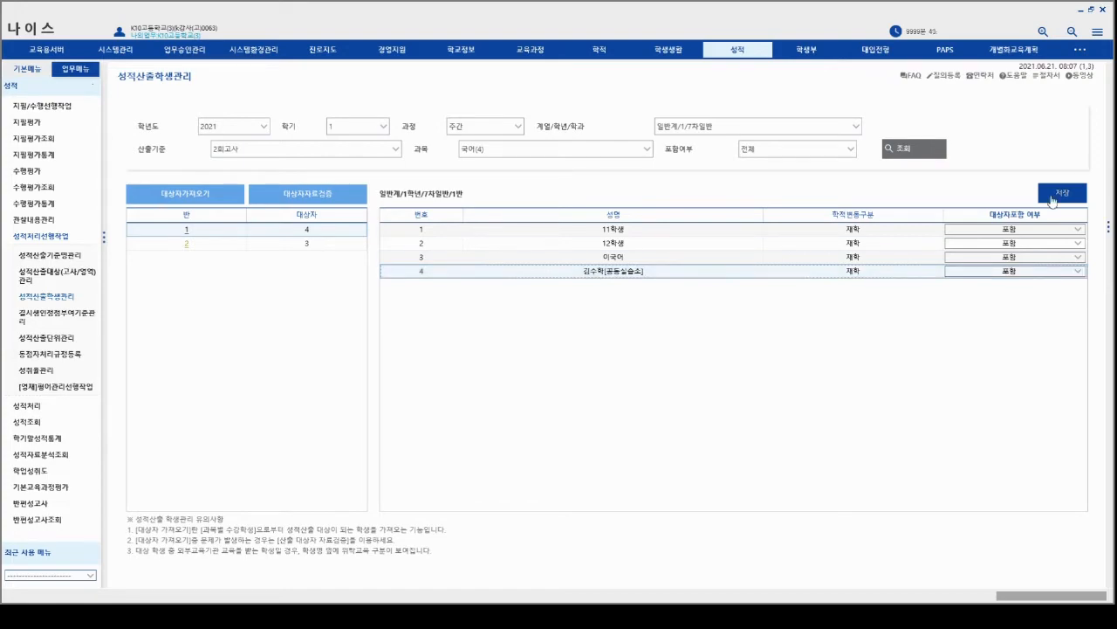
# Save class 1's inclusion settings and view class 2's target students
pyautogui.click(1060, 193)
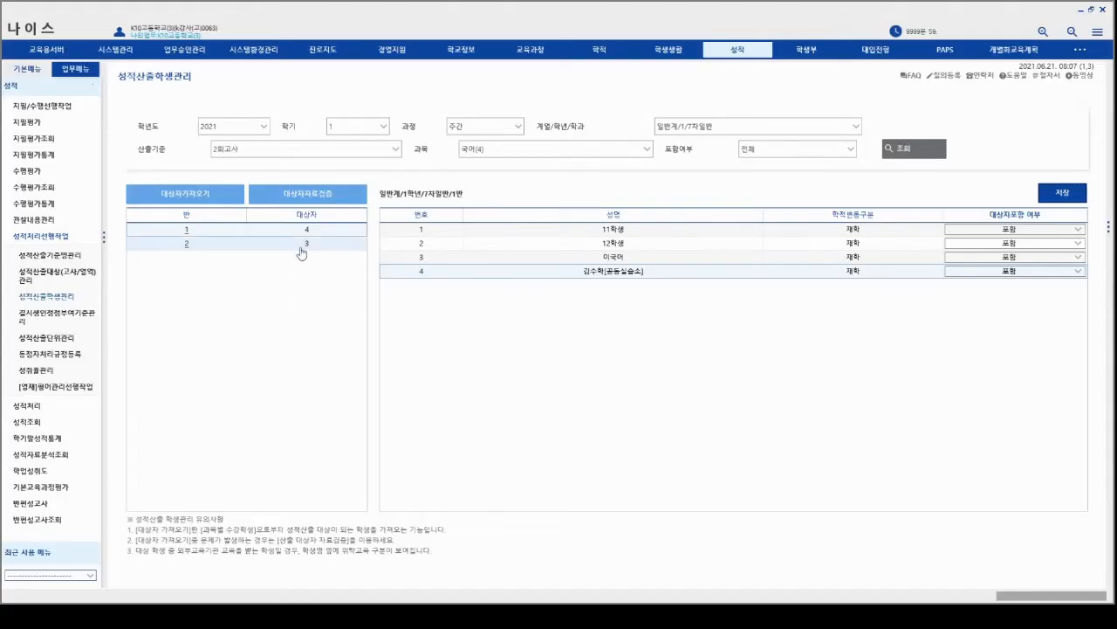
pyautogui.click(300, 248)
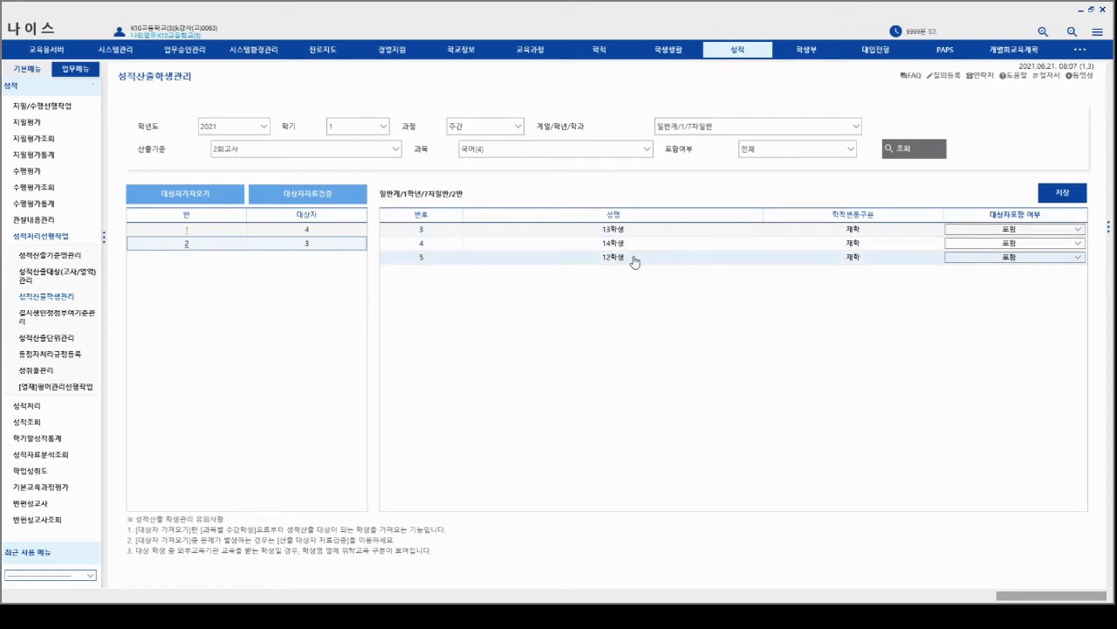
# Review the absentee score criteria (결시생인정점부여기준관리), and look up the calculation units (성적산출단위관리) for grade 1, 1회고사
pyautogui.click(50, 316)
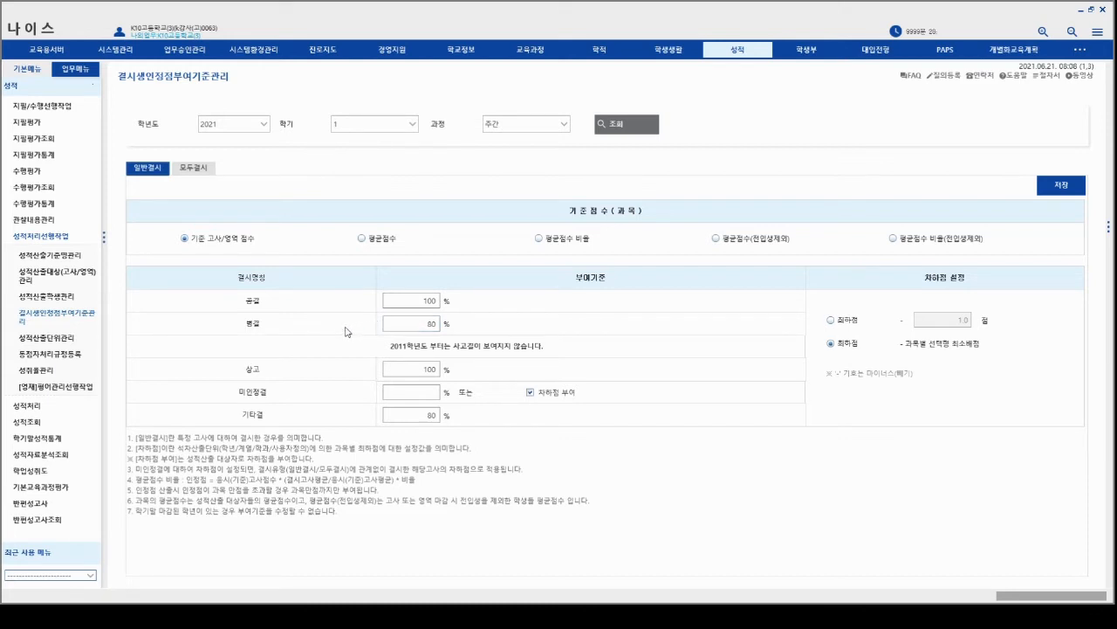
pyautogui.click(58, 340)
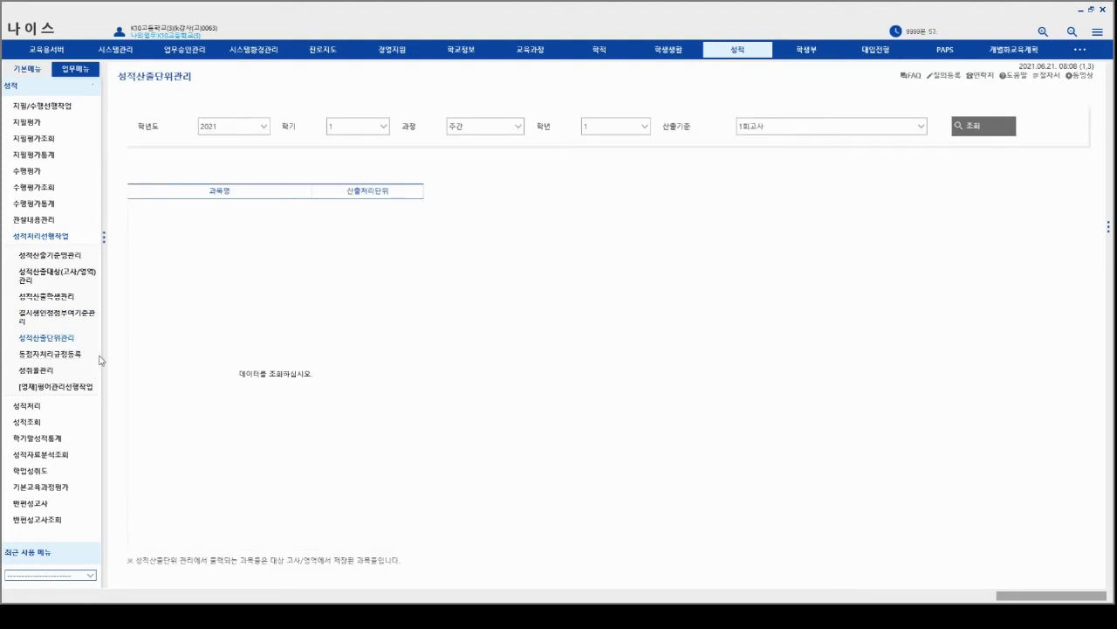
pyautogui.click(992, 131)
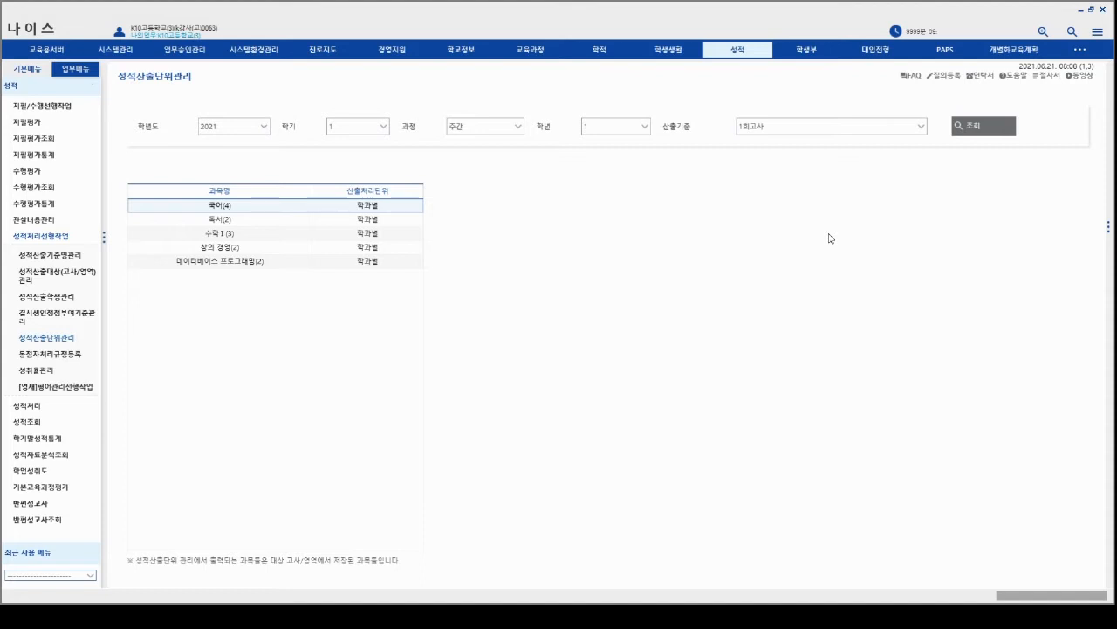
# View the calculation unit of 국어(4), and try 학년별 as the calculation unit of 독서(2) without saving
pyautogui.click(245, 213)
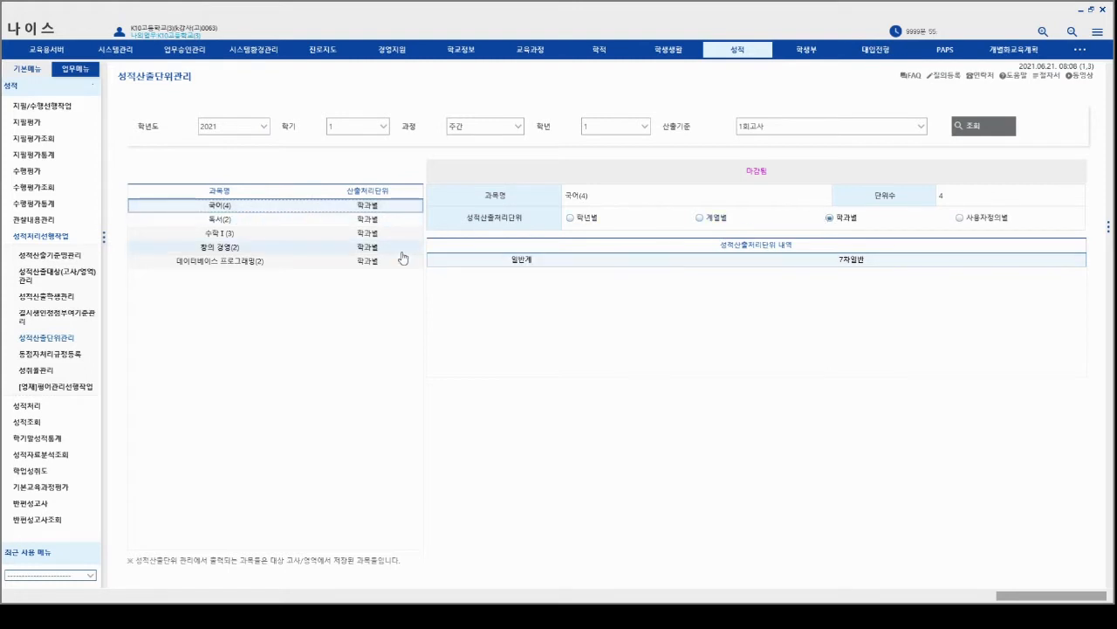
pyautogui.click(358, 225)
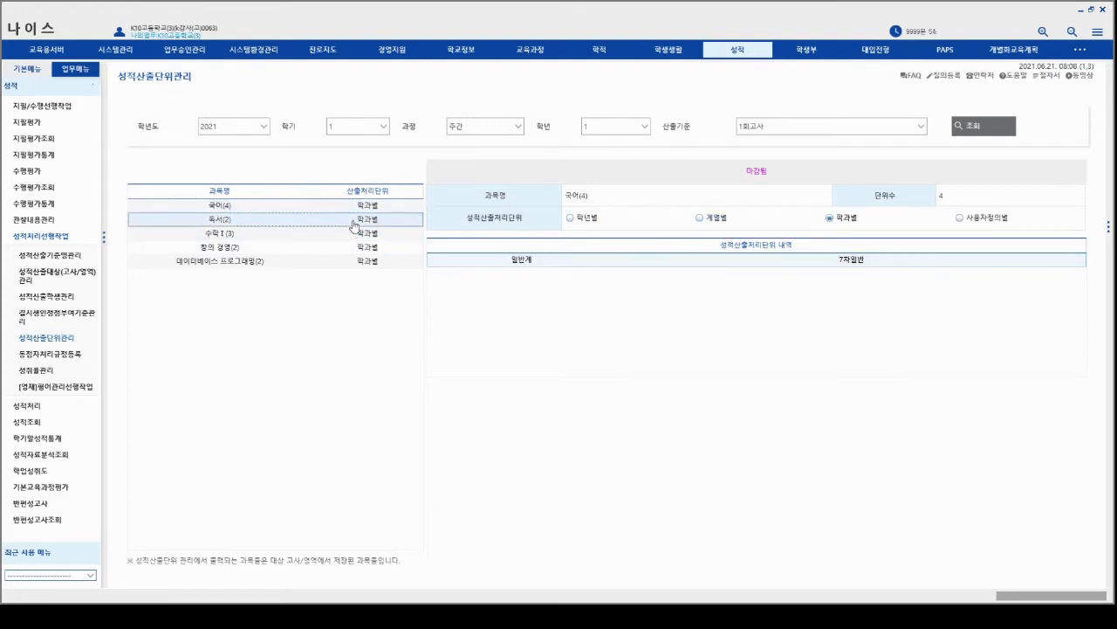
pyautogui.click(588, 219)
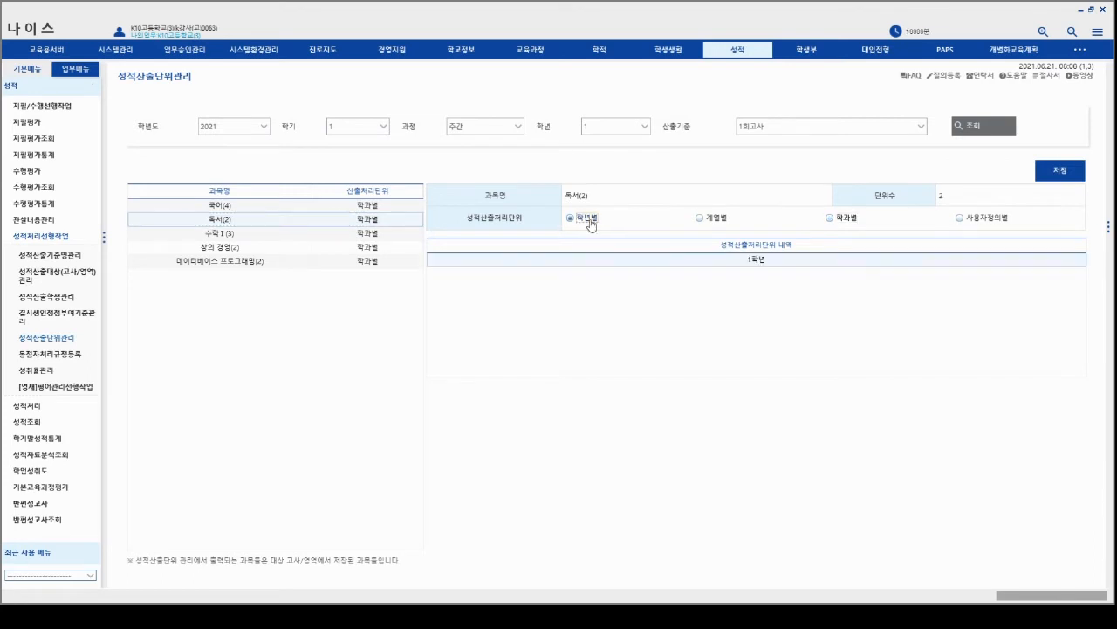
# Review the calculation unit of each listed subject, through 수학Ⅰ(3), 창의 경영(2) and 데이터베이스 프로그래밍(2)
pyautogui.click(367, 233)
pyautogui.click(366, 249)
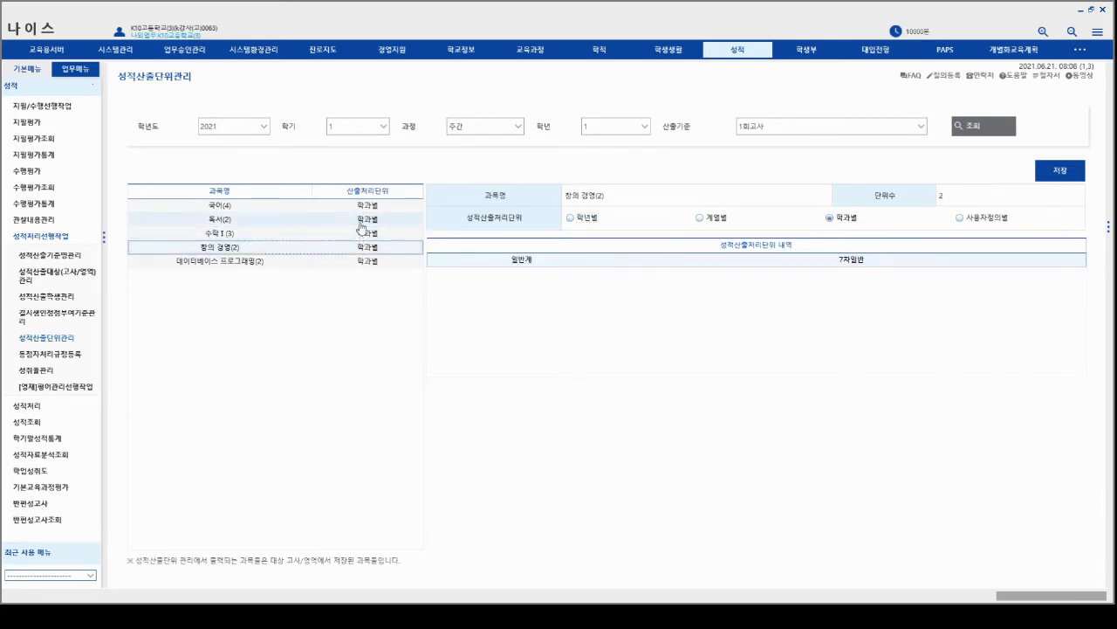
pyautogui.click(365, 206)
pyautogui.click(363, 223)
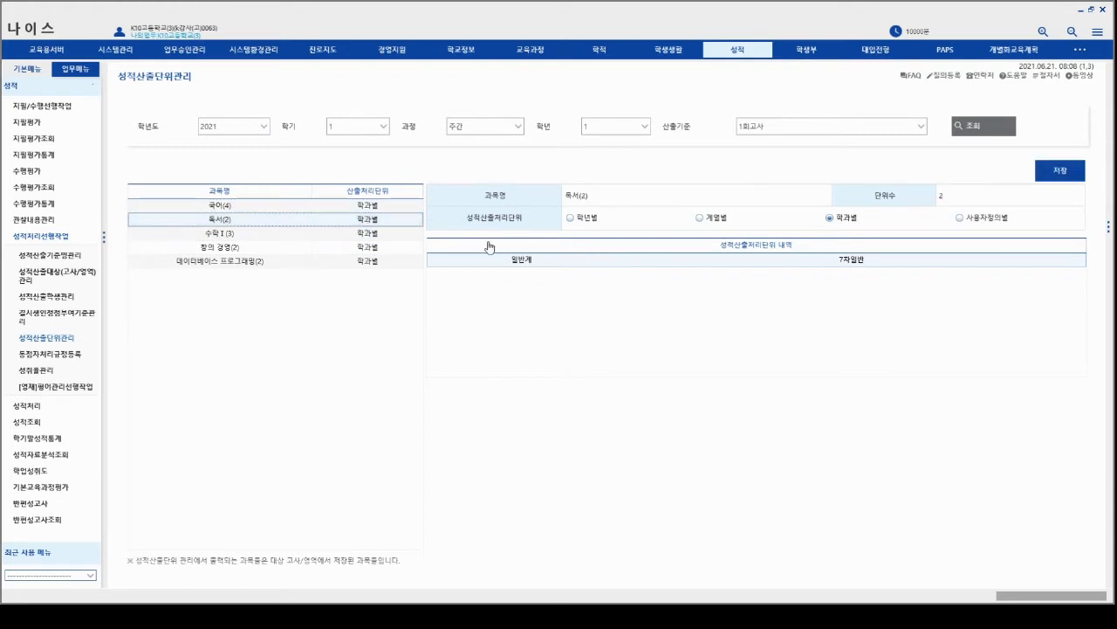
pyautogui.click(367, 233)
pyautogui.click(371, 250)
pyautogui.click(371, 261)
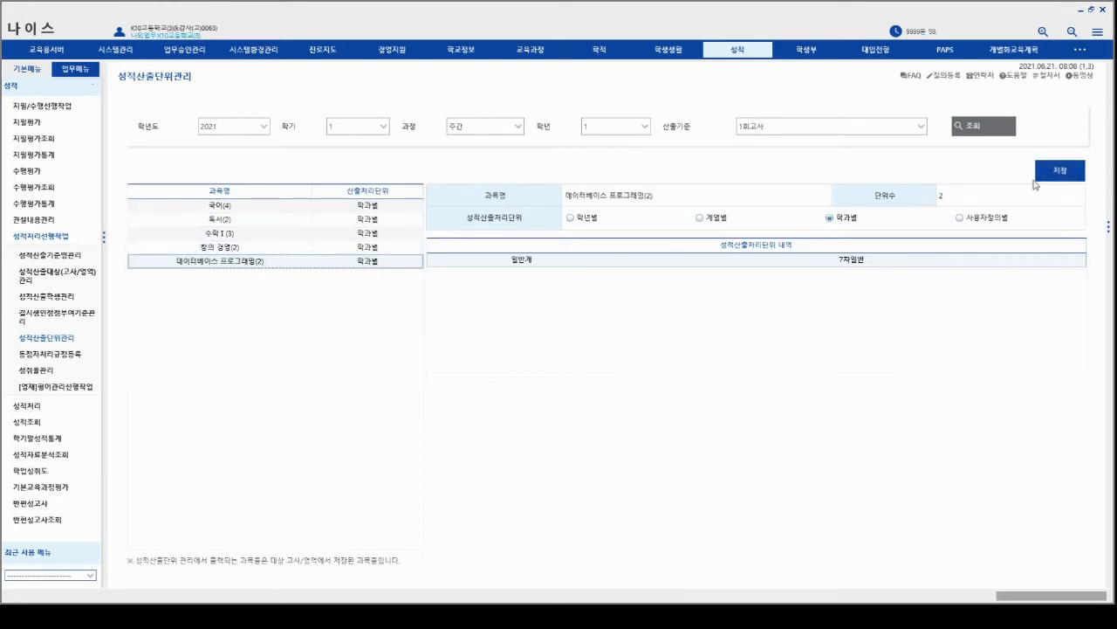
pyautogui.click(856, 259)
# Look up the tie-breaking rules (동점자처리규정등록) of 국어(4) for 2회고사, 일반계/1/7차일반
pyautogui.click(43, 355)
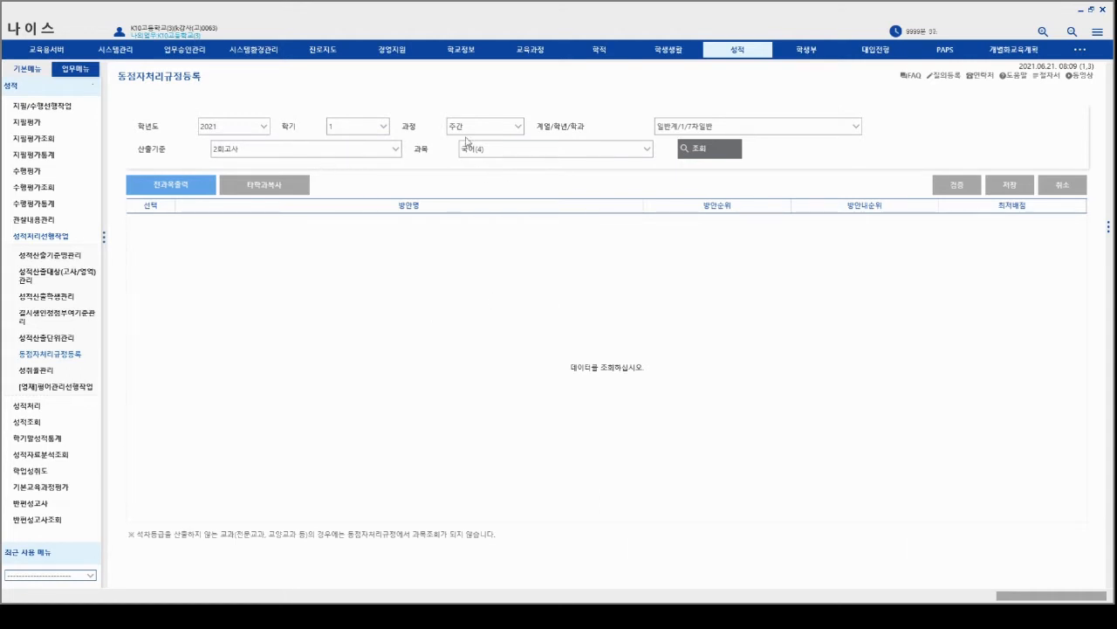
pyautogui.click(694, 154)
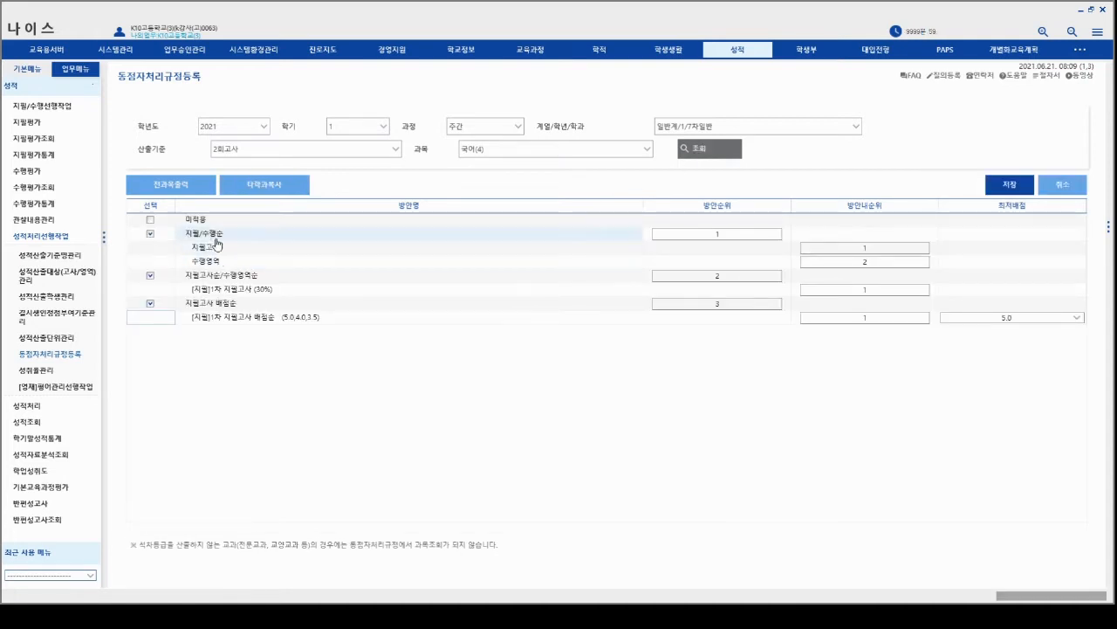
# Clear the three tie-breaking methods of 국어(4) and select all three again
pyautogui.click(150, 236)
pyautogui.click(151, 247)
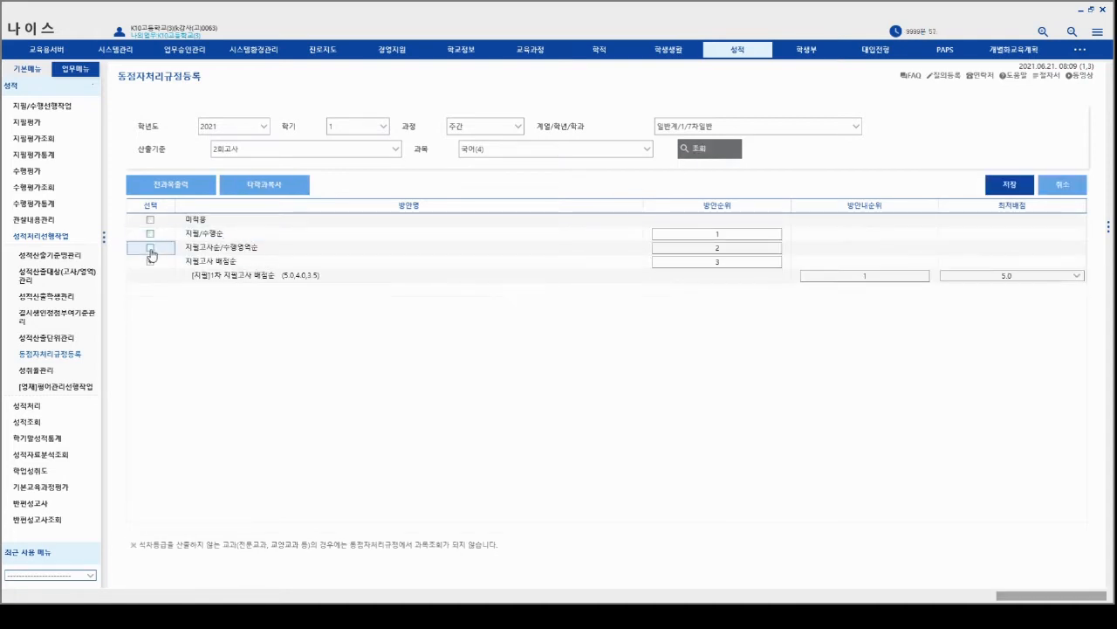
pyautogui.click(150, 261)
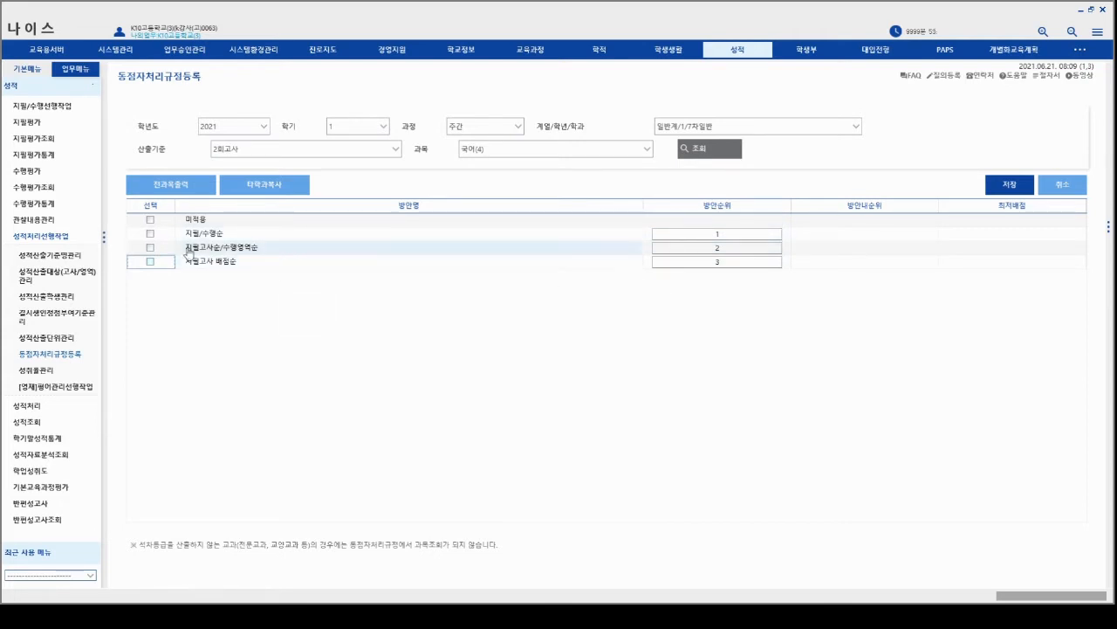
pyautogui.click(150, 234)
pyautogui.click(151, 277)
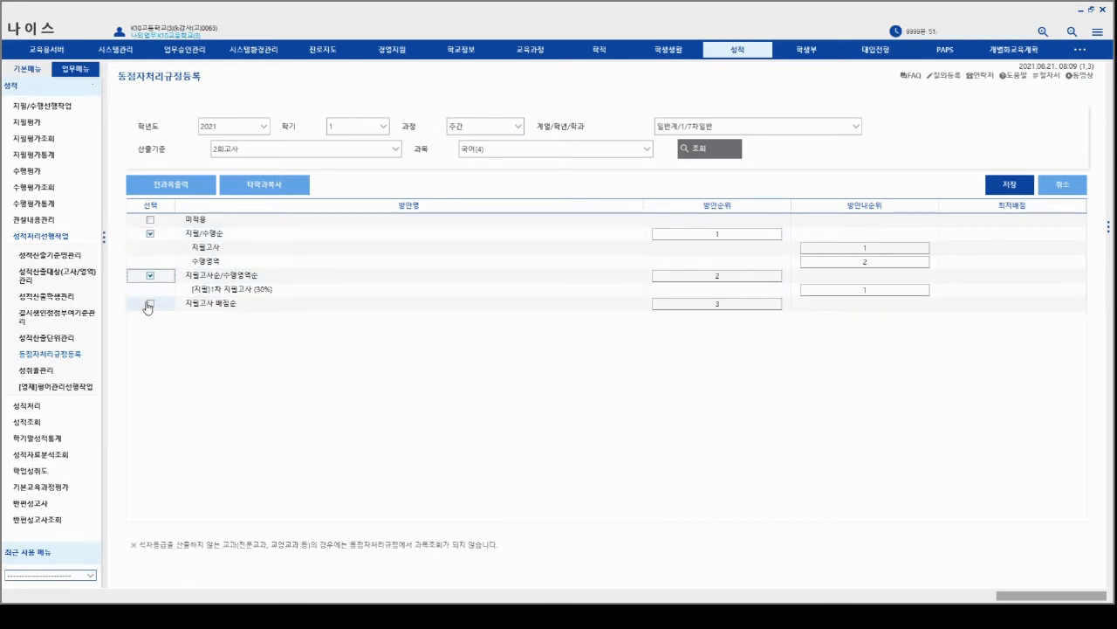
pyautogui.click(151, 304)
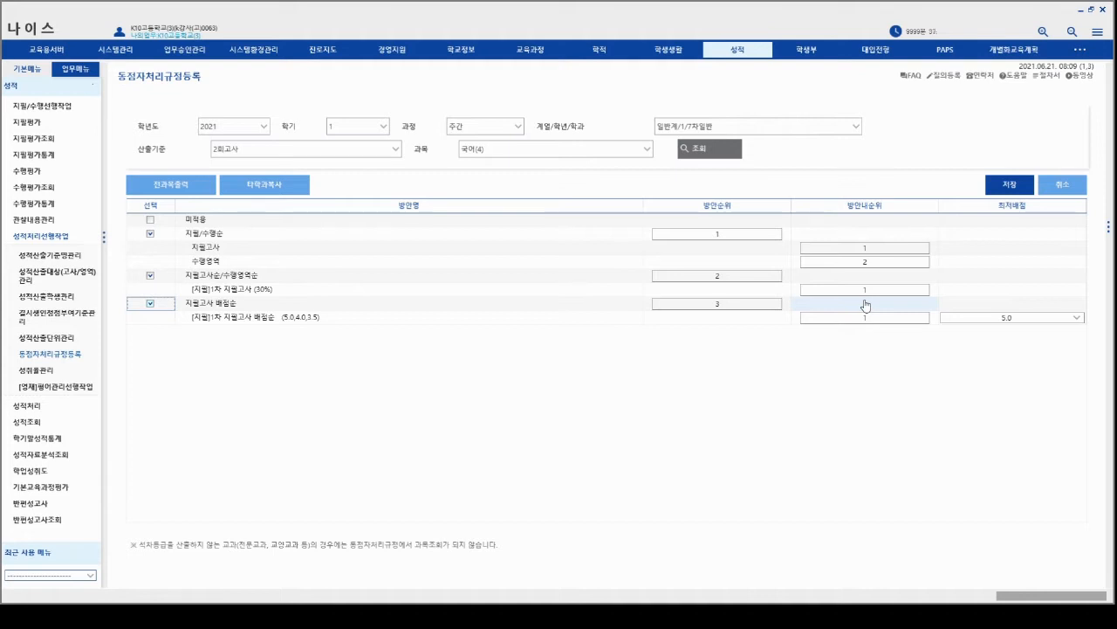
# Reset the tie-breaking selection of 국어(4), select 지필/수행순, 지필고사순/수행영역순 and 지필고사 배점순, and save the rules
pyautogui.click(150, 233)
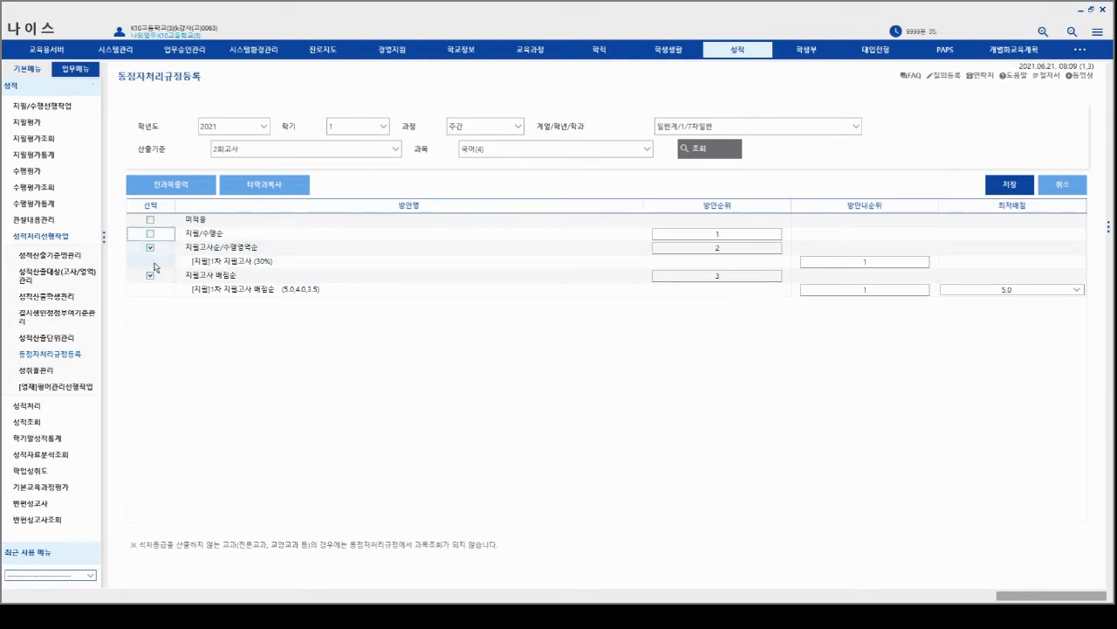
pyautogui.click(150, 247)
pyautogui.click(151, 261)
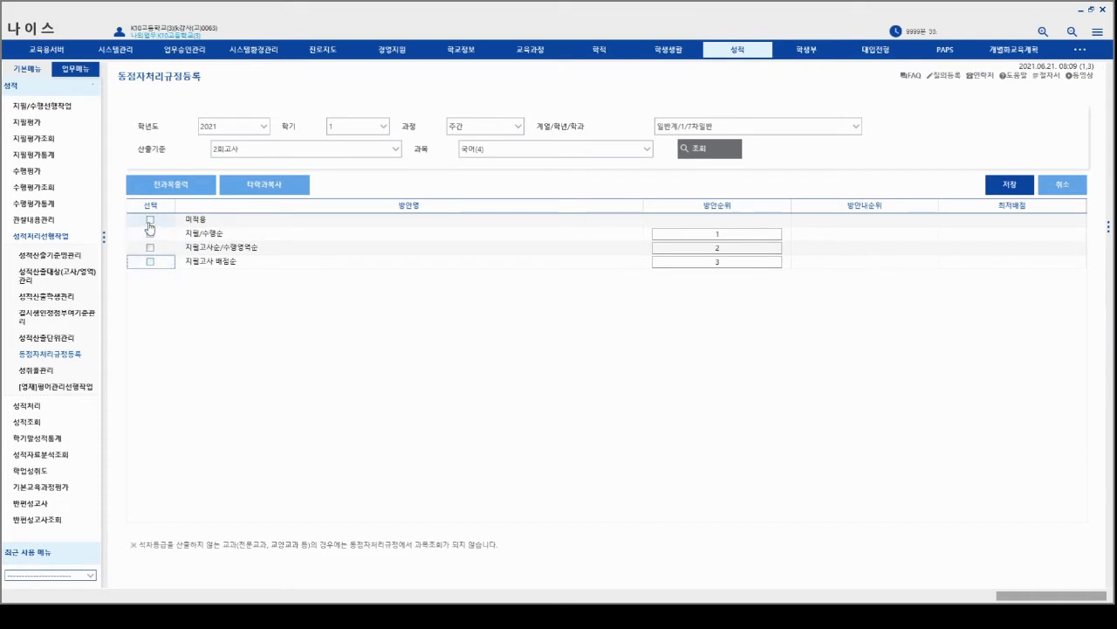
pyautogui.click(150, 233)
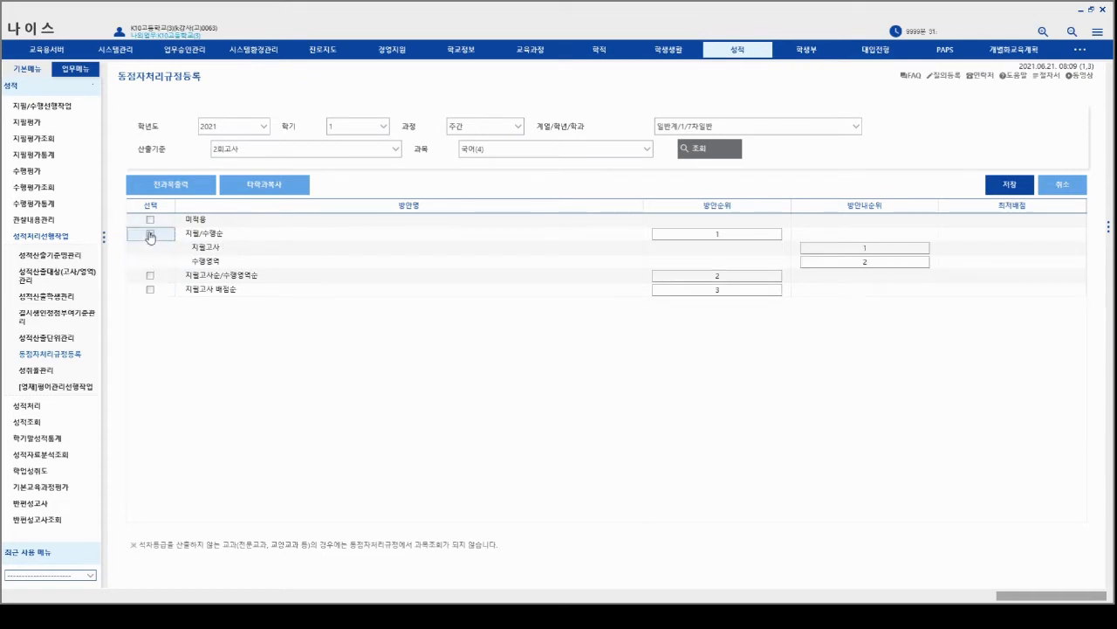
pyautogui.click(150, 275)
pyautogui.click(151, 303)
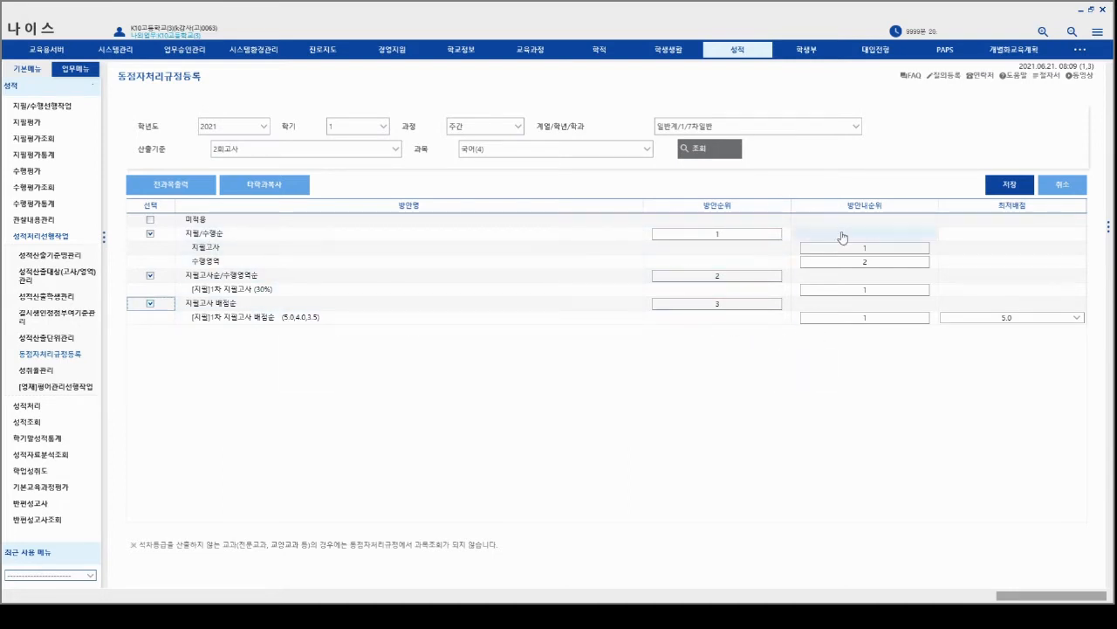
pyautogui.click(1006, 187)
# Look up the achievement rate cut-offs (성취율관리) of all subjects for 2회고사, 일반계/1/7차일반
pyautogui.click(51, 371)
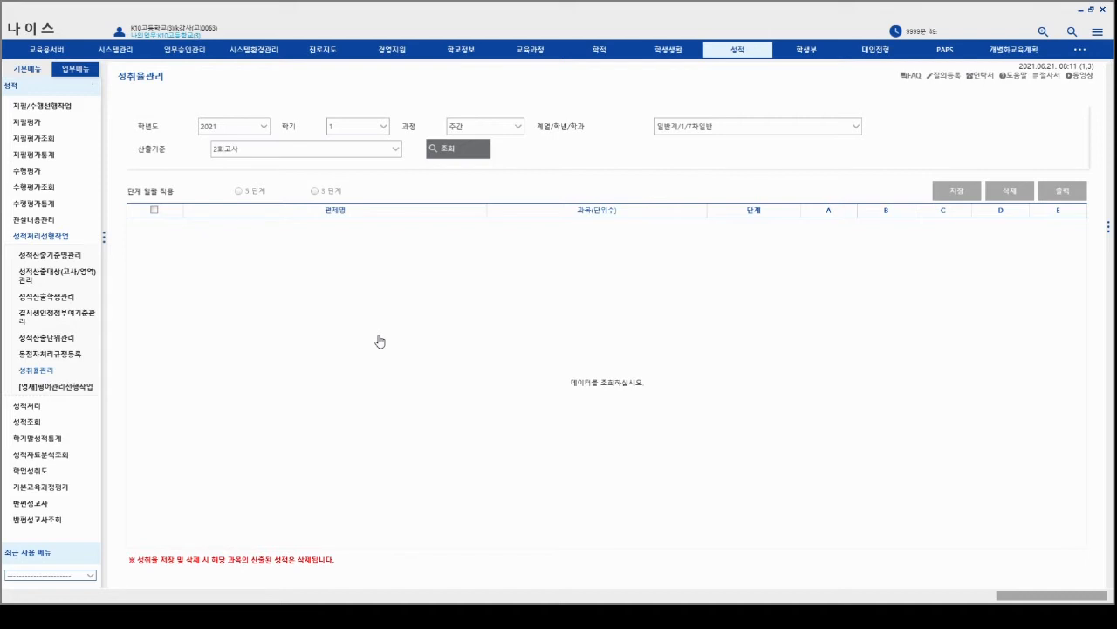
pyautogui.click(448, 150)
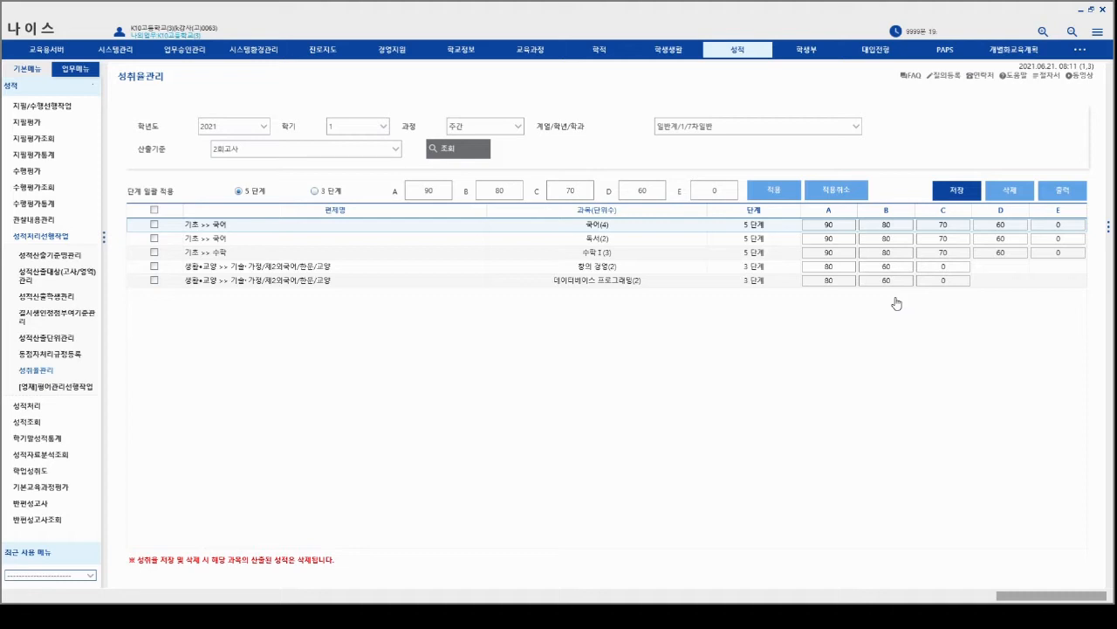
# Look up the absentee recognised scores (결시생인정점관리) of 국어(4) for 2회고사 and check the general-absence granting criteria (결시생인정점부여기준관리)
pyautogui.click(61, 393)
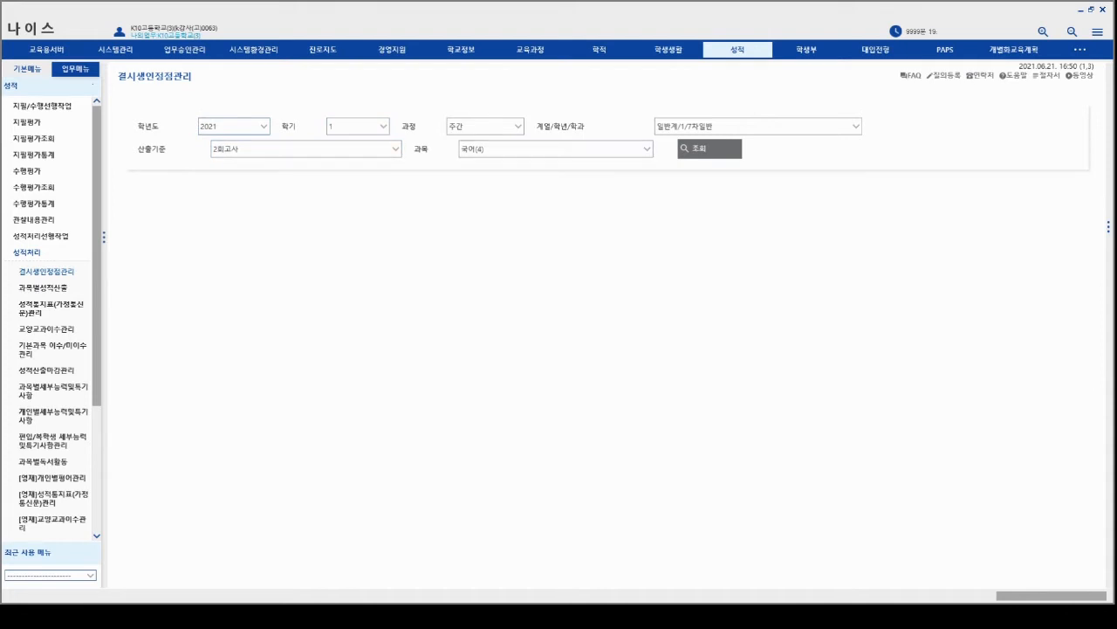
pyautogui.click(691, 154)
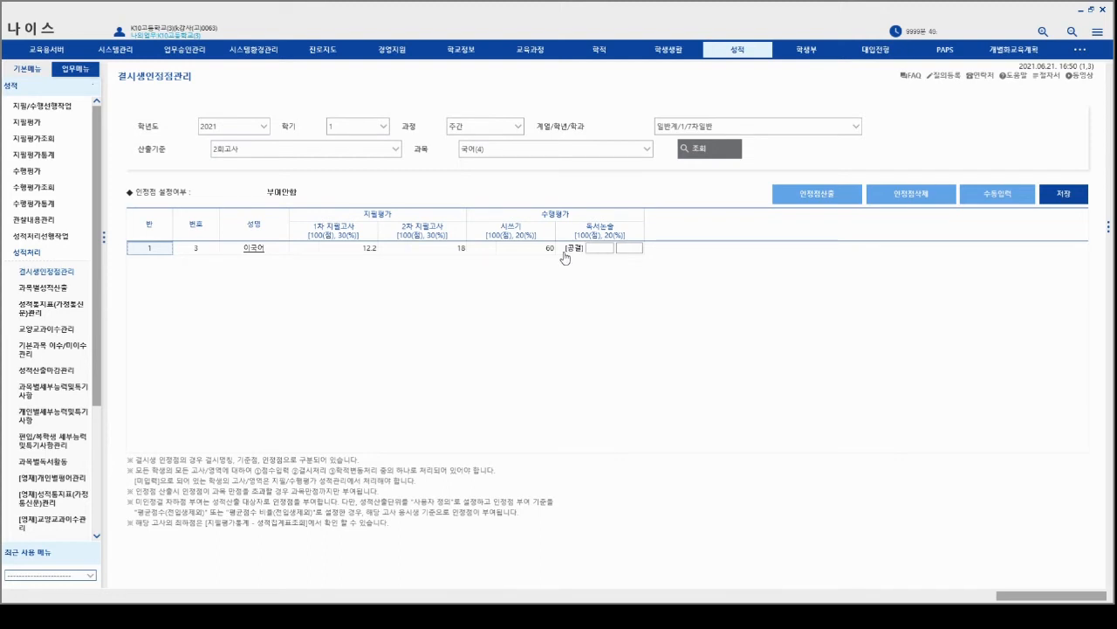
pyautogui.click(46, 240)
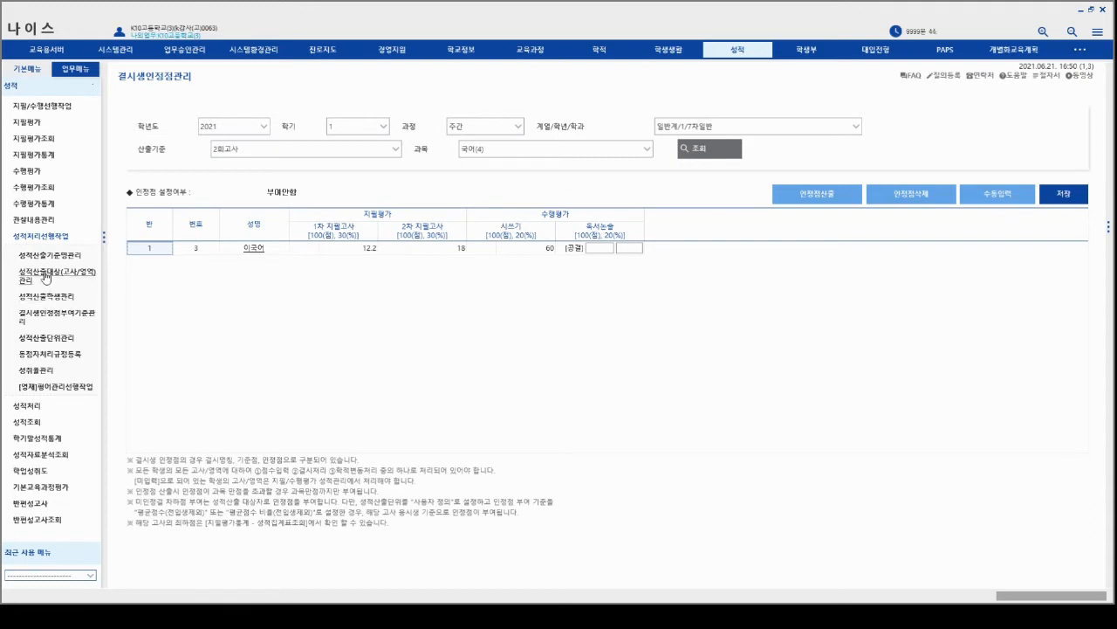
pyautogui.click(40, 319)
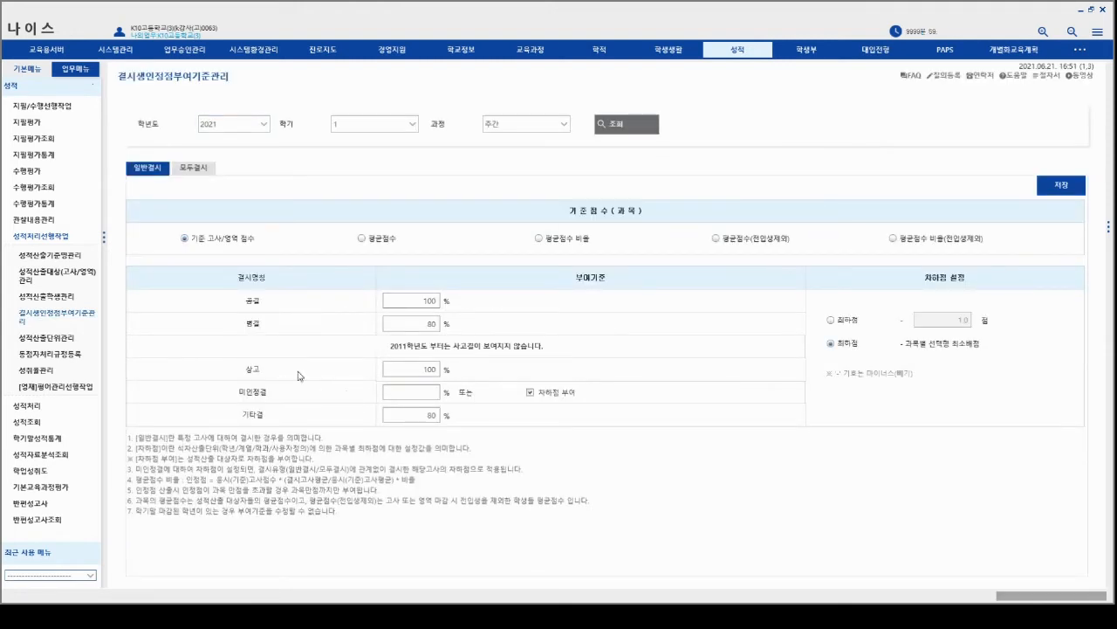
pyautogui.click(427, 300)
# Calculate the absentee recognised scores (인정점산출) of 국어(4) for 2회고사 in 결시생인정점관리 and save them
pyautogui.click(28, 408)
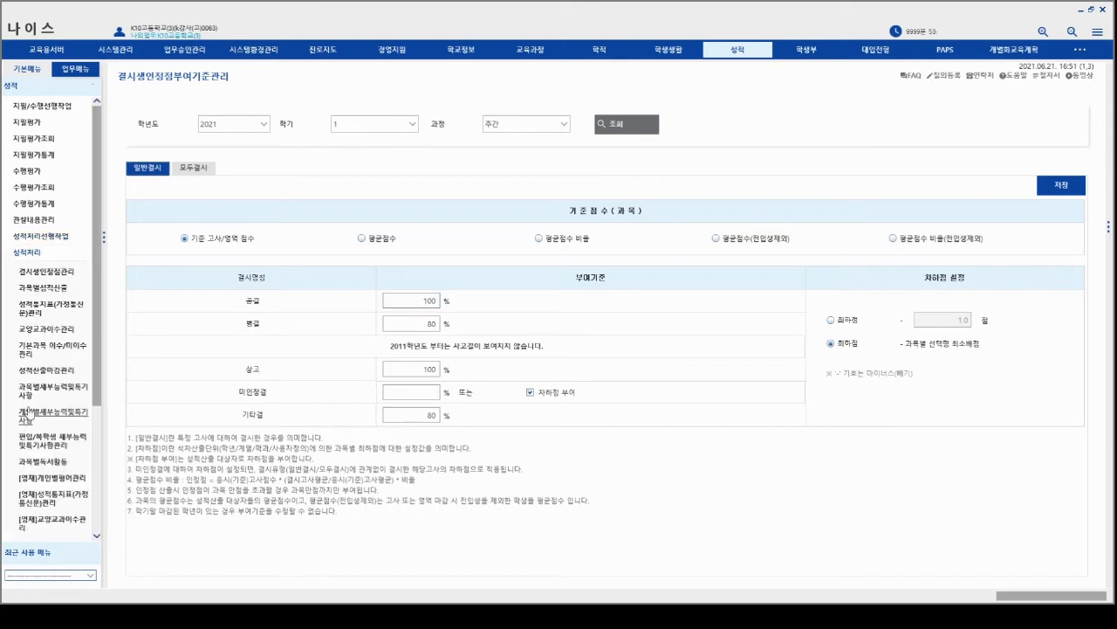
pyautogui.click(44, 278)
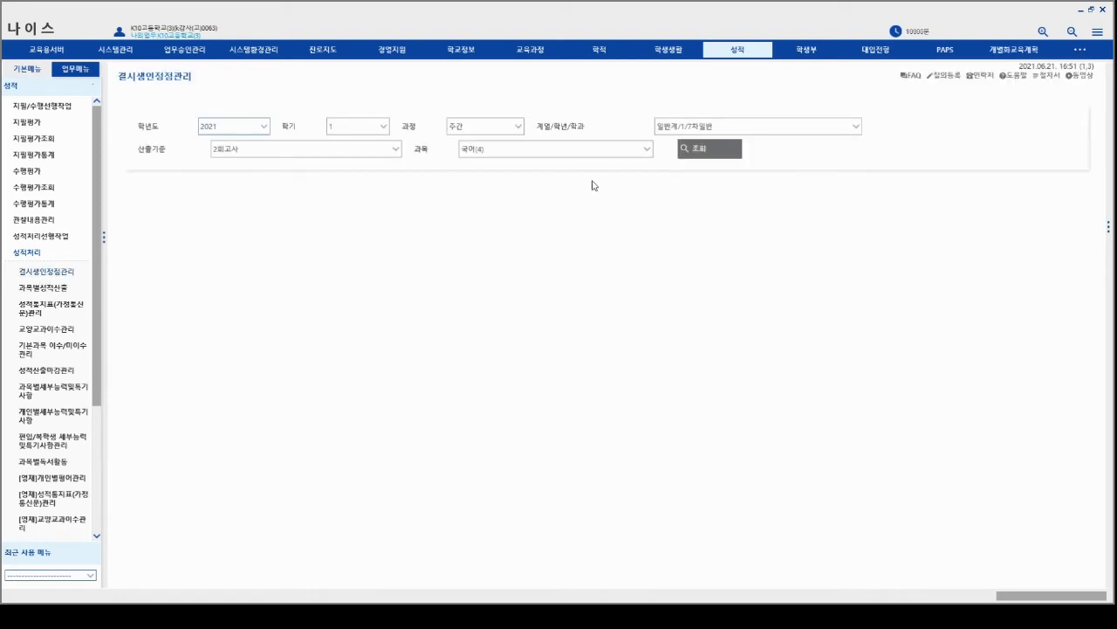
pyautogui.click(704, 150)
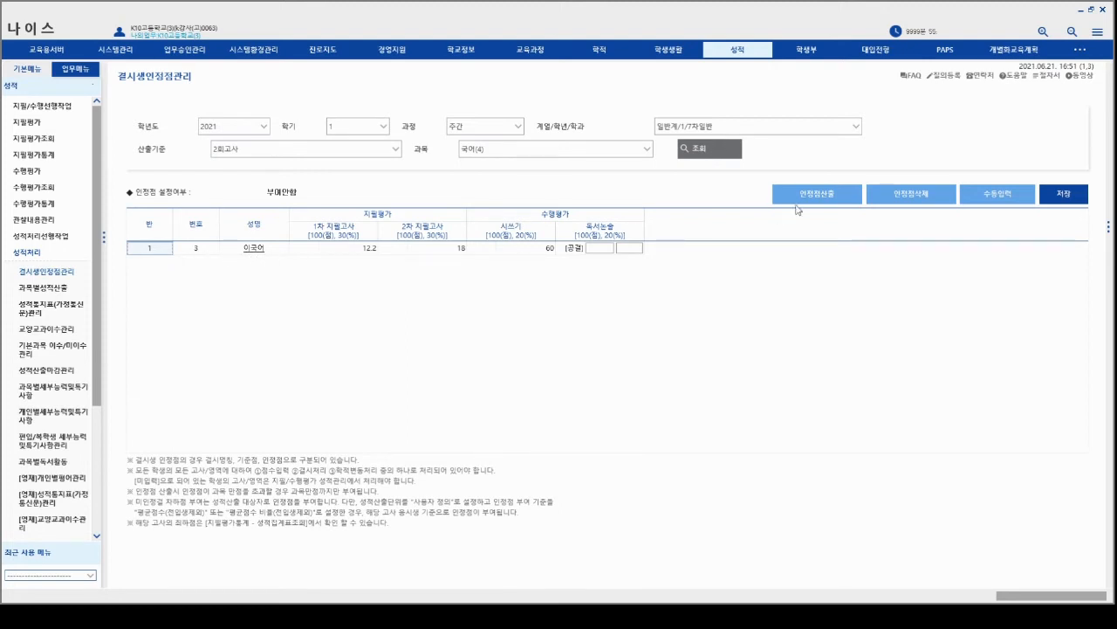
pyautogui.click(841, 196)
pyautogui.click(1065, 194)
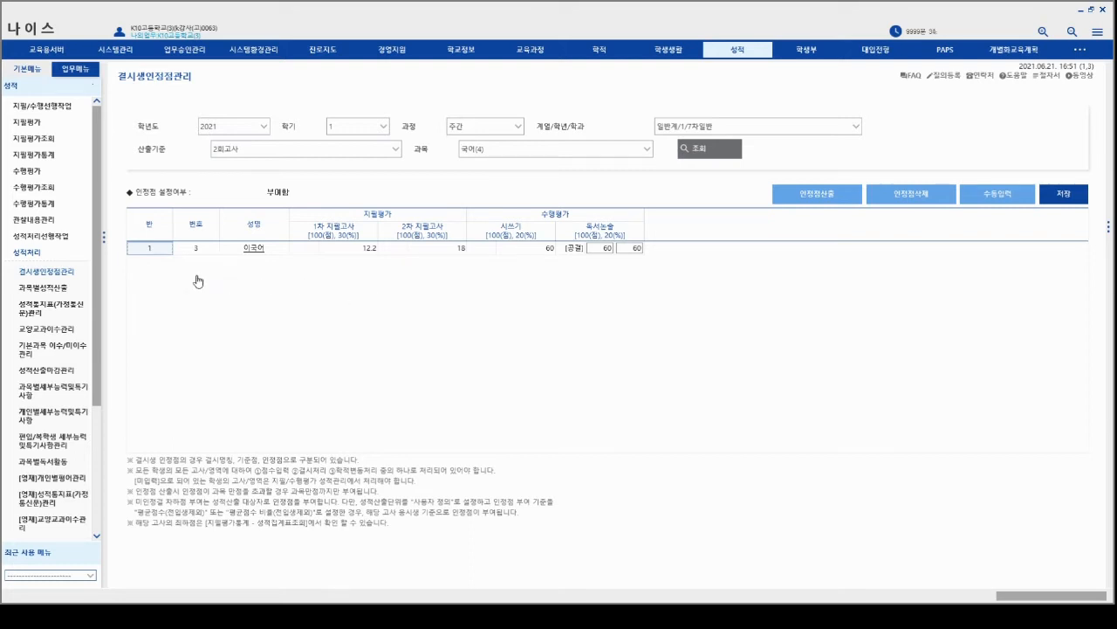
# Set the subject grade calculation (과목별성적산출) of 국어(4) to 2회고사 and check for students with missing written or performance scores
pyautogui.click(46, 289)
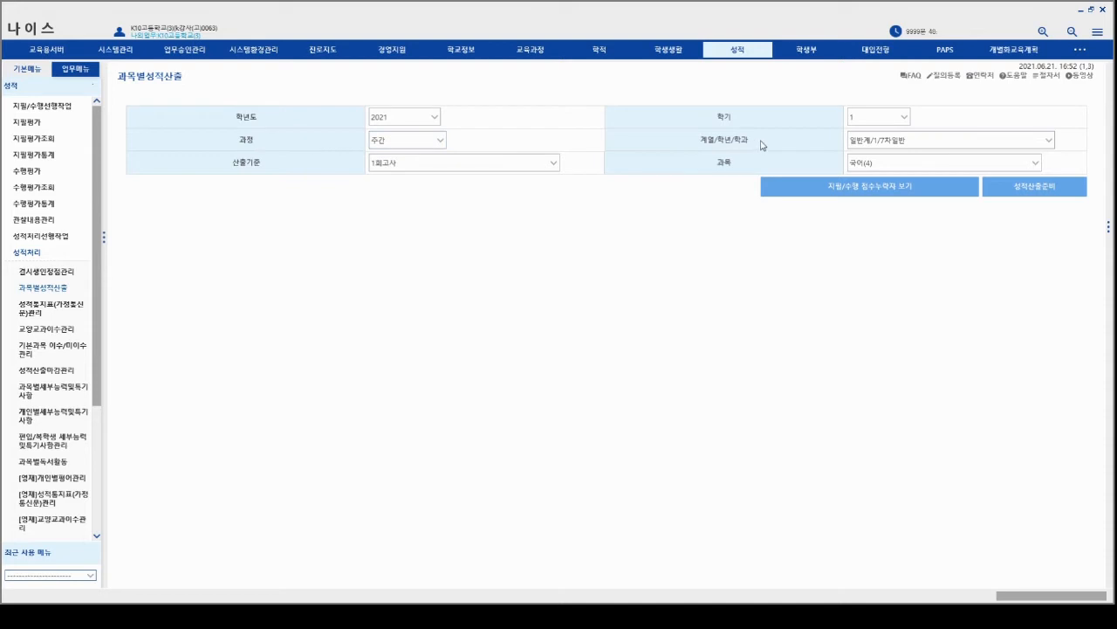
pyautogui.click(523, 168)
pyautogui.click(507, 190)
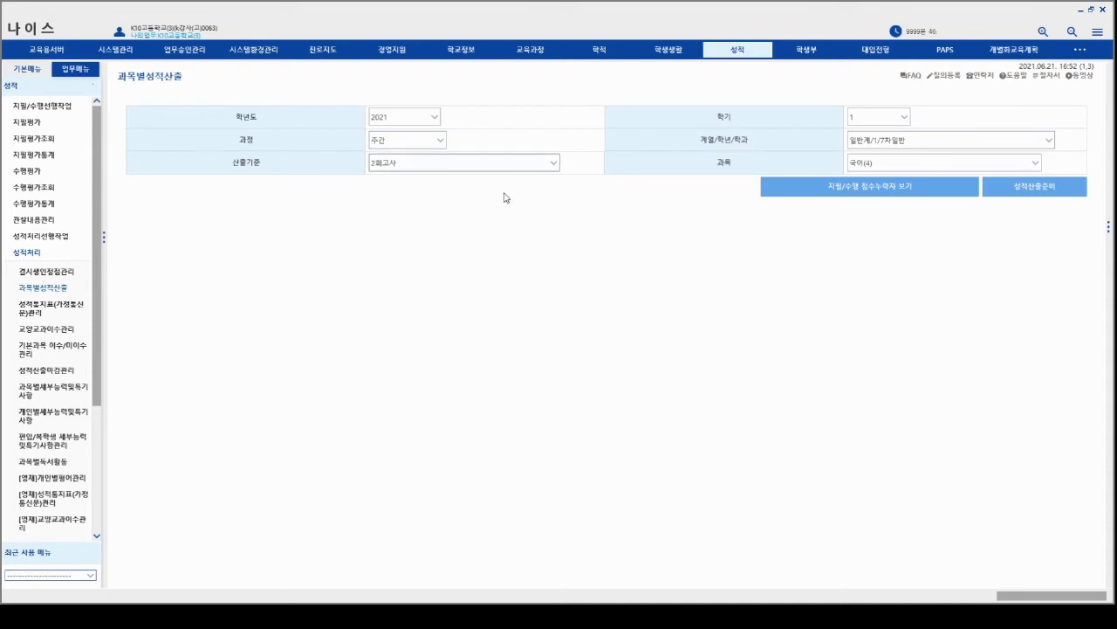
pyautogui.click(849, 190)
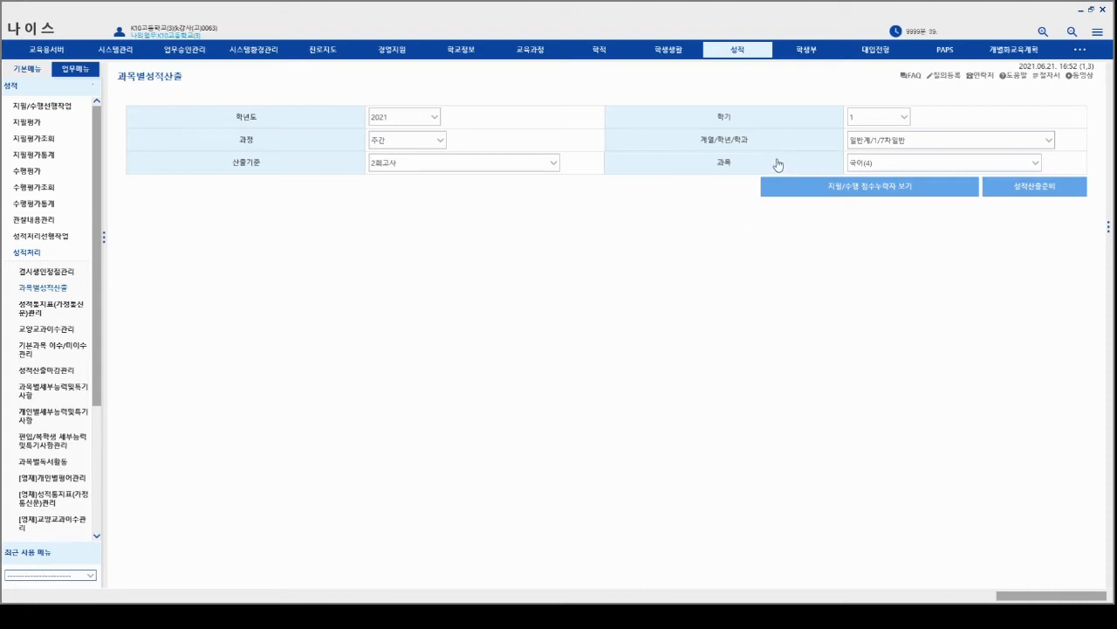
pyautogui.click(825, 183)
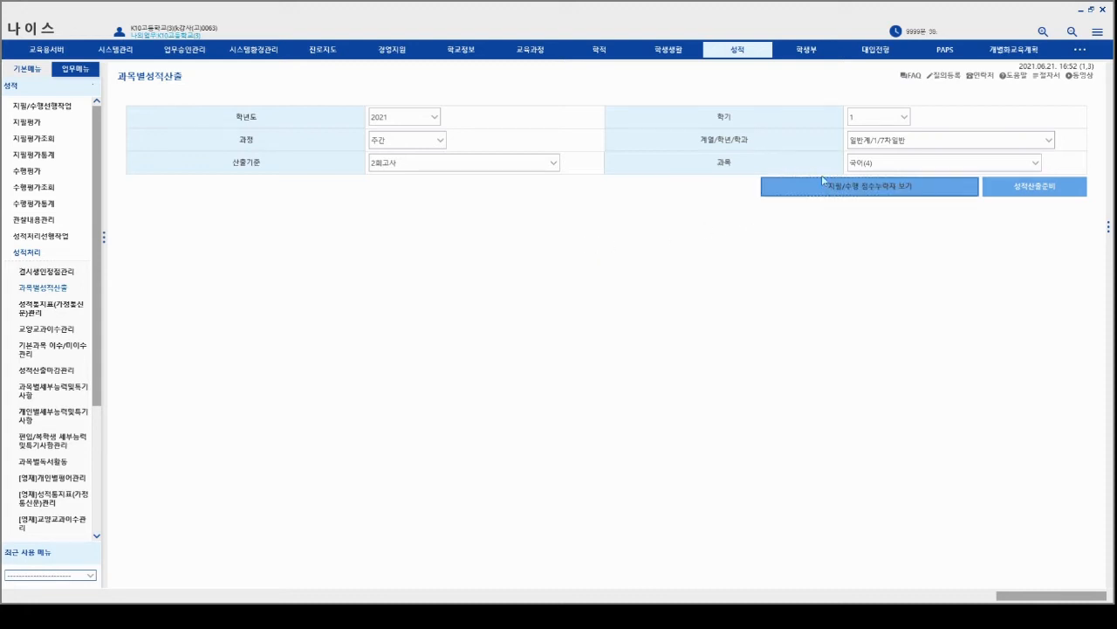
# Prepare and run the 2회고사 grade calculation of 국어(4), and close (마감) the subject
pyautogui.click(1018, 186)
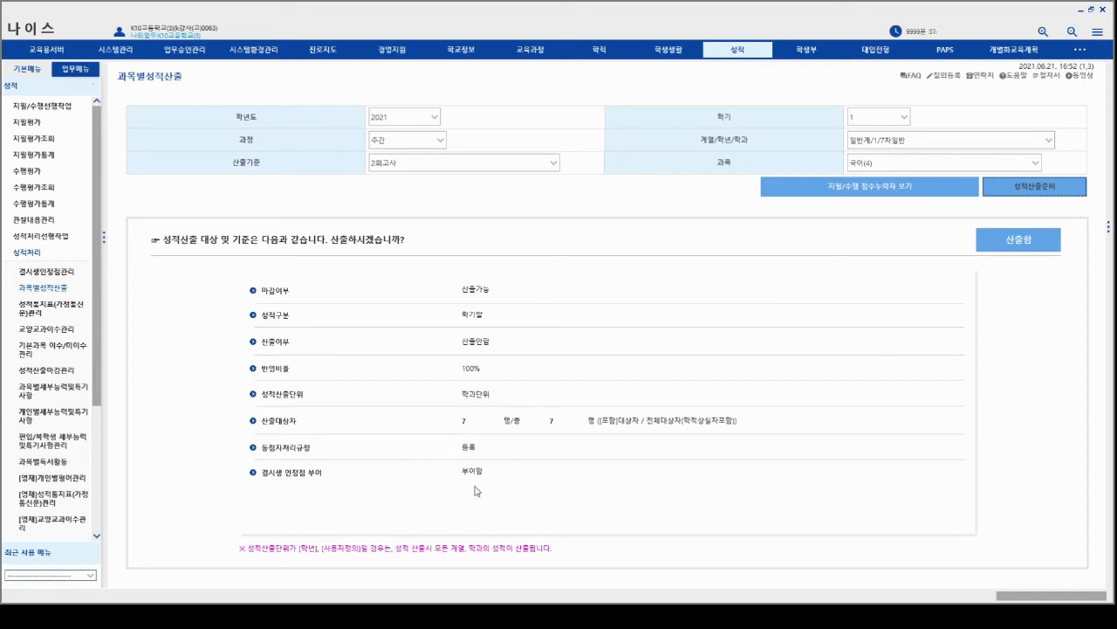
pyautogui.click(1029, 249)
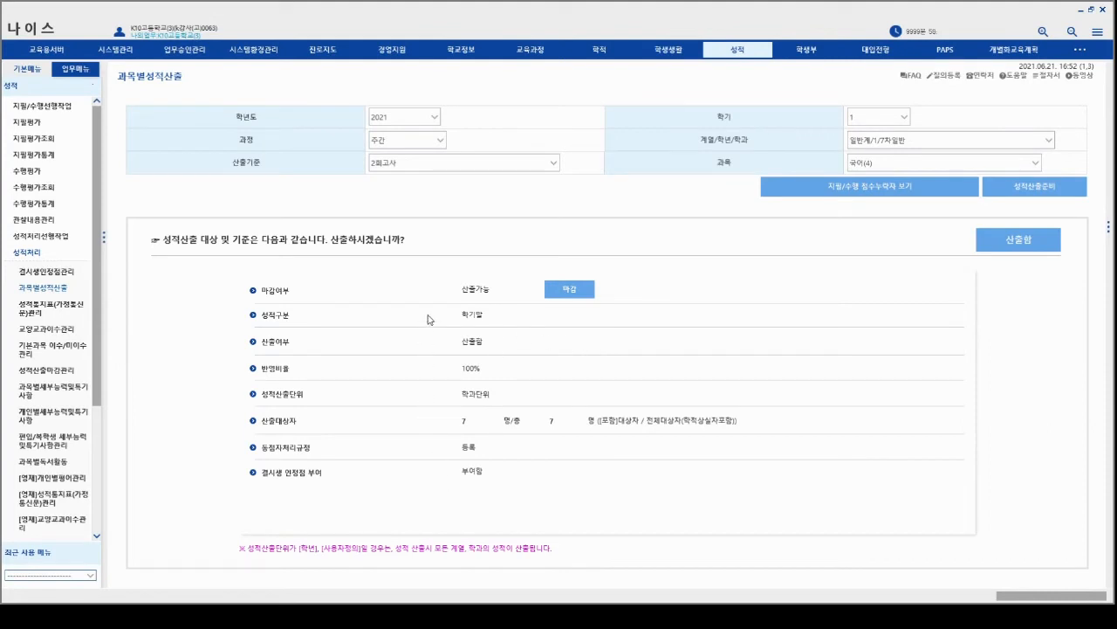
pyautogui.click(572, 296)
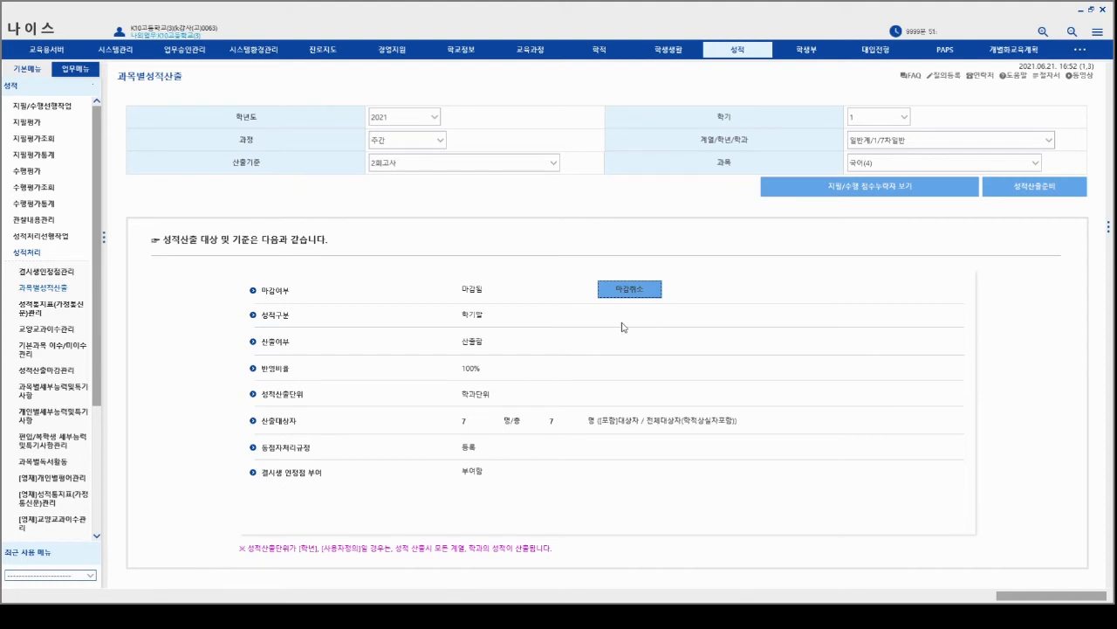
# Look up the 2회고사 report card (성적통지표) of student number 1 in class 1 and view the whole-class and individual home letters
pyautogui.click(65, 314)
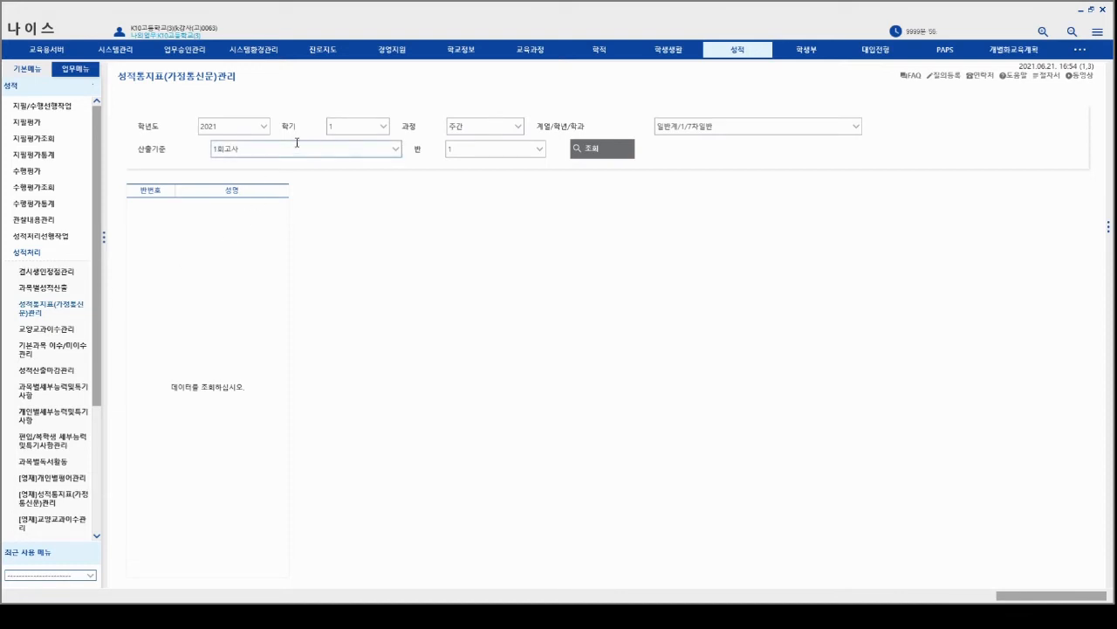
pyautogui.click(391, 154)
pyautogui.click(368, 174)
pyautogui.click(591, 150)
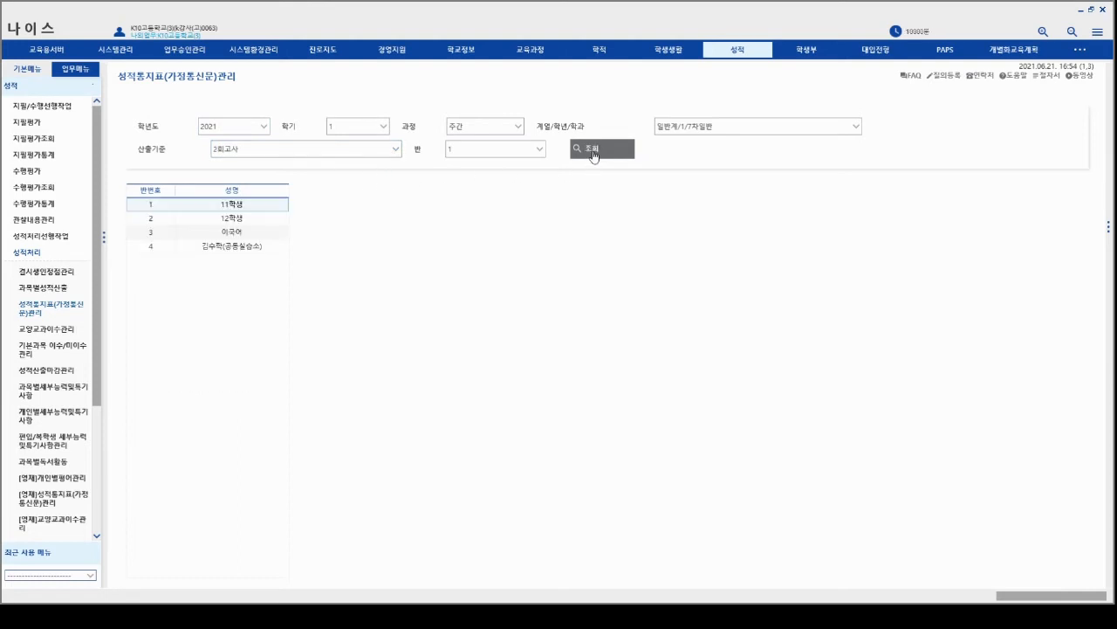
pyautogui.click(236, 207)
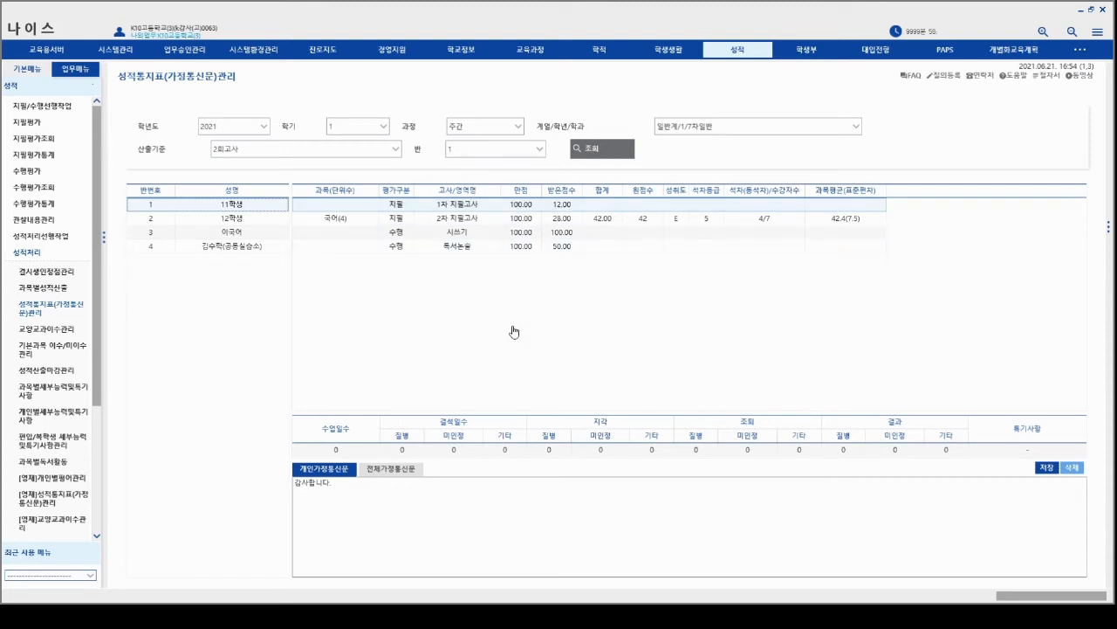
pyautogui.click(381, 473)
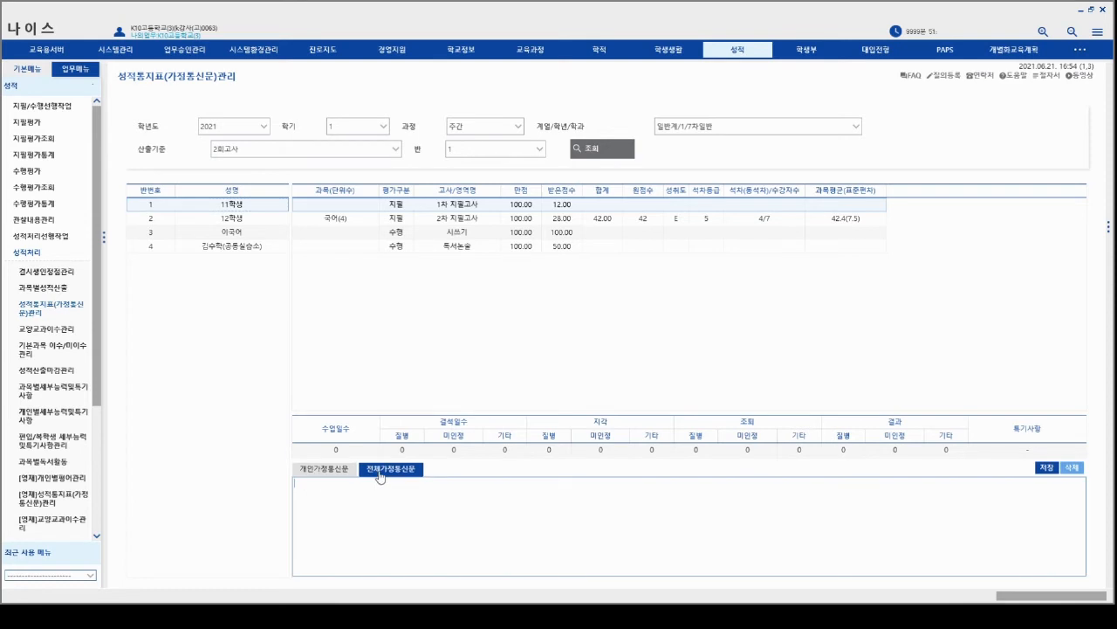
pyautogui.click(331, 474)
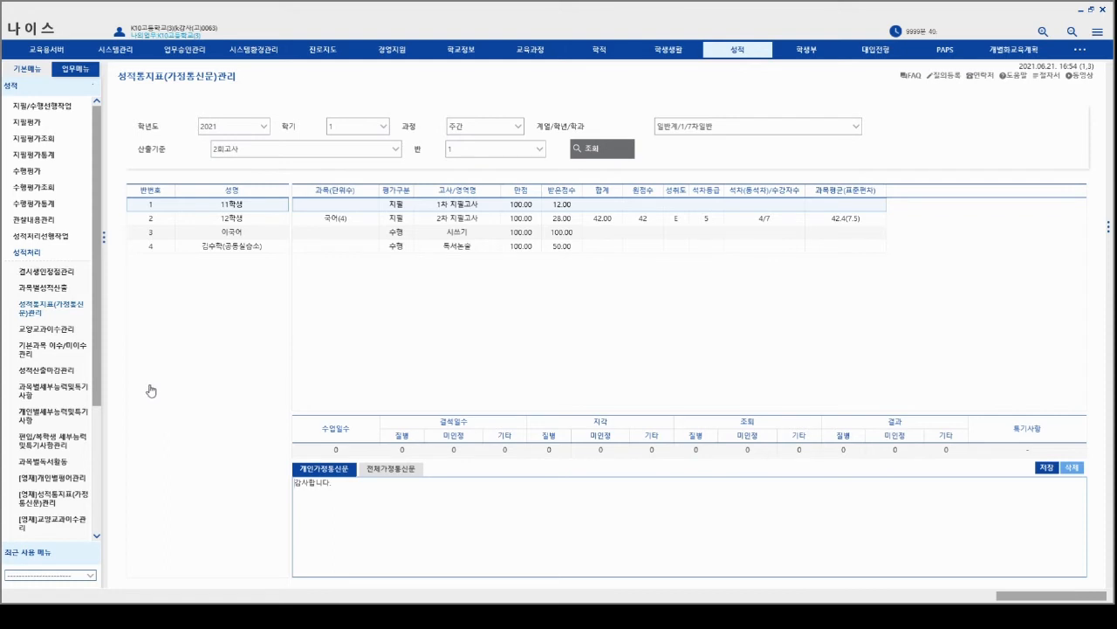
# View the completion management screens for liberal arts subjects (교양교과이수관리) and basic subjects (기본과목 이수/미이수관리)
pyautogui.click(52, 329)
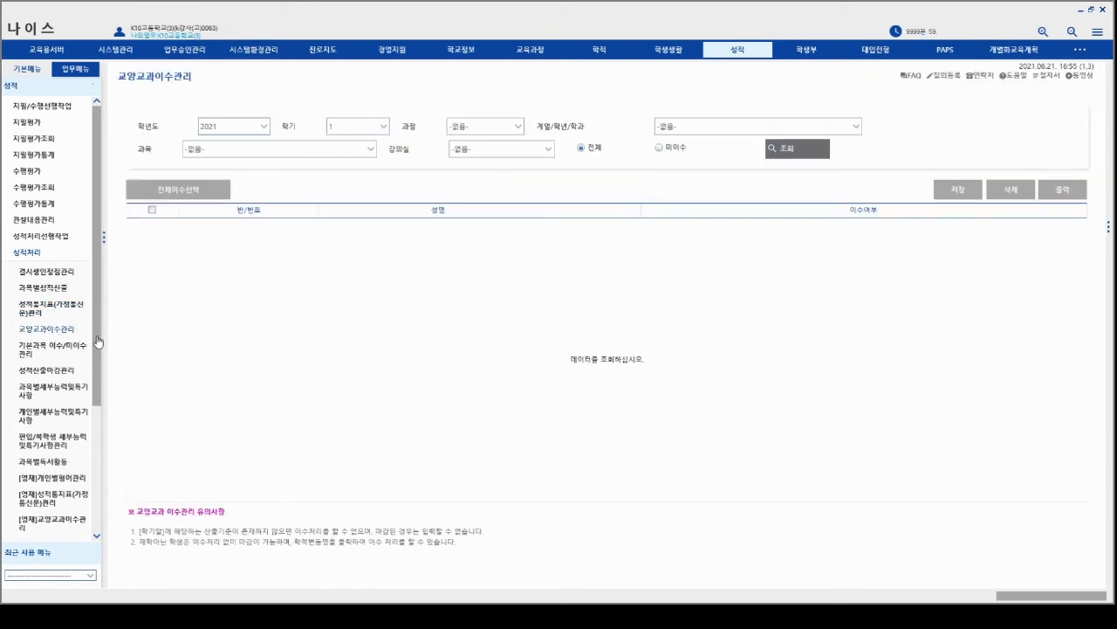
pyautogui.click(75, 346)
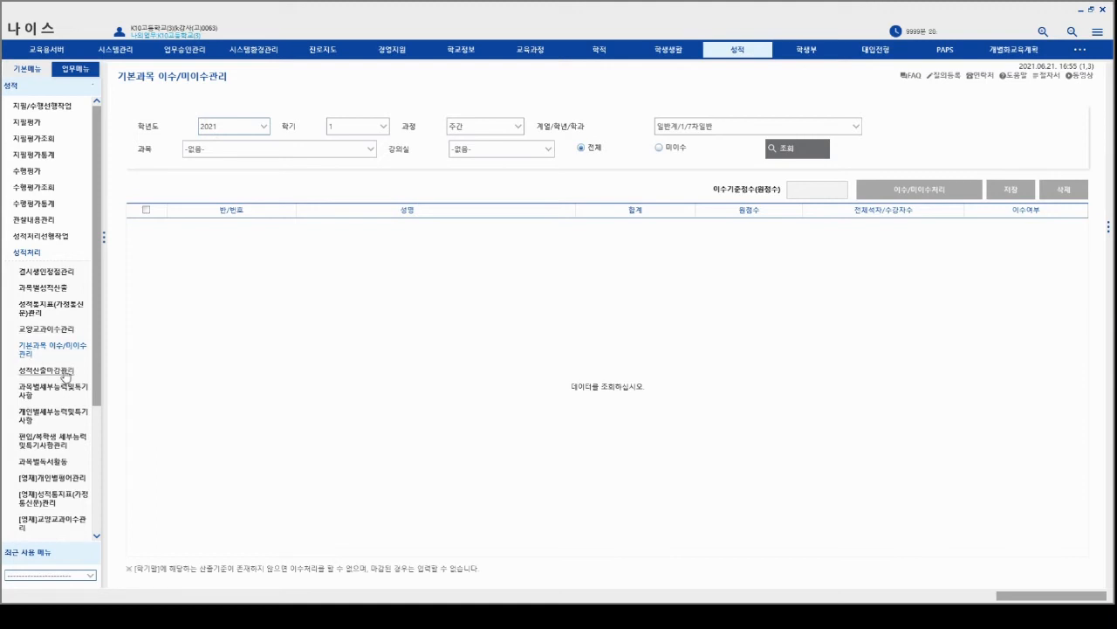
# Look up the grade closing (성적산출마감관리) of grade 1 for 2회고사 and save the closing of 국어(4)
pyautogui.click(58, 372)
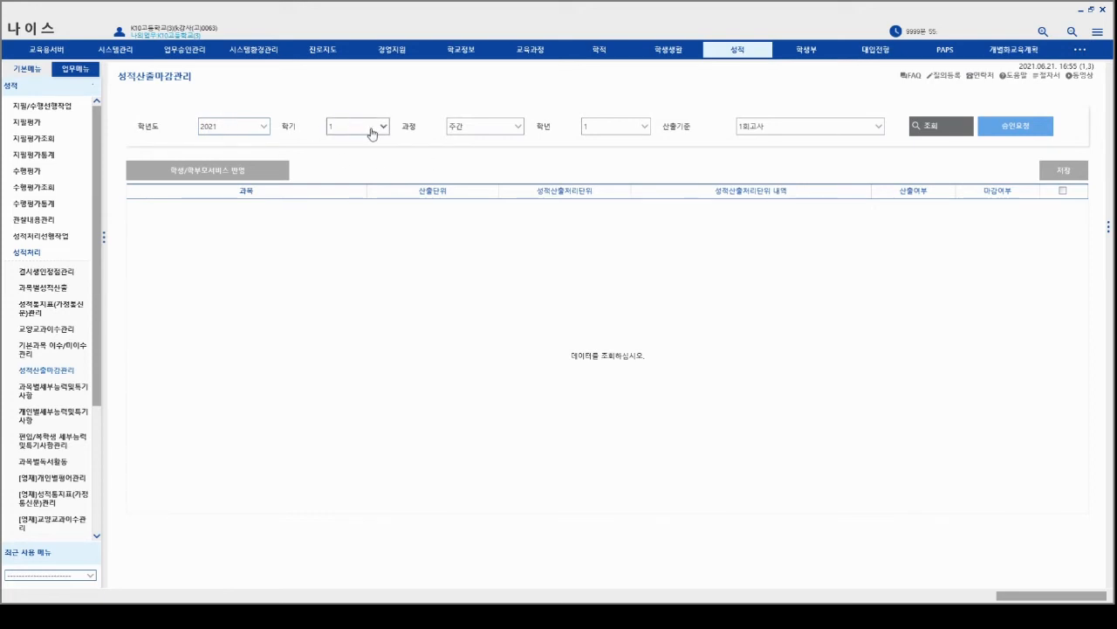
pyautogui.click(807, 151)
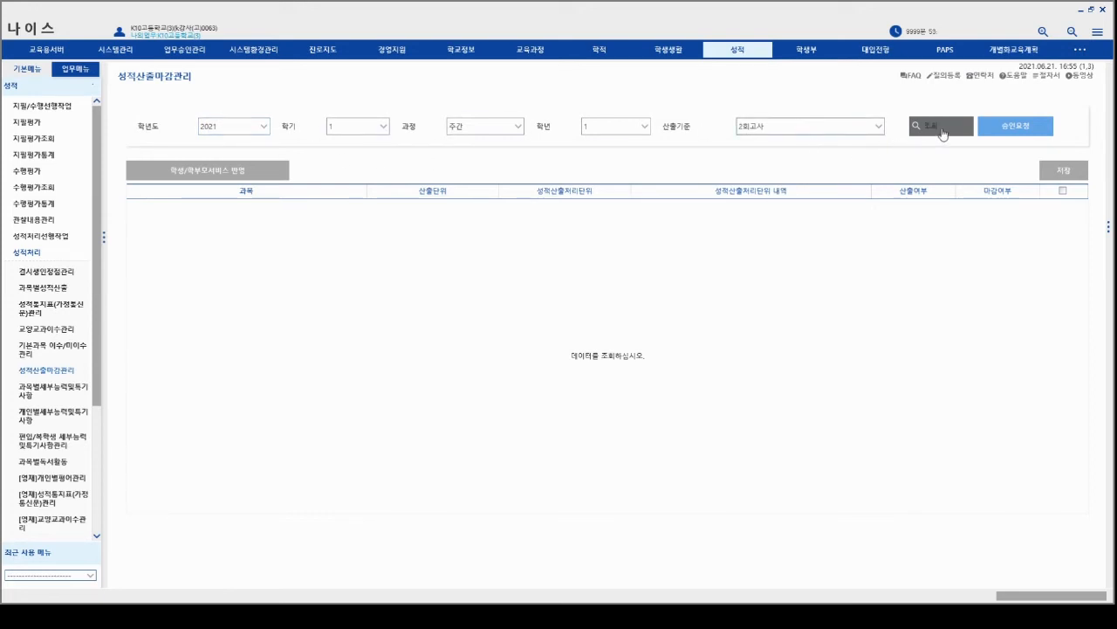
pyautogui.click(937, 125)
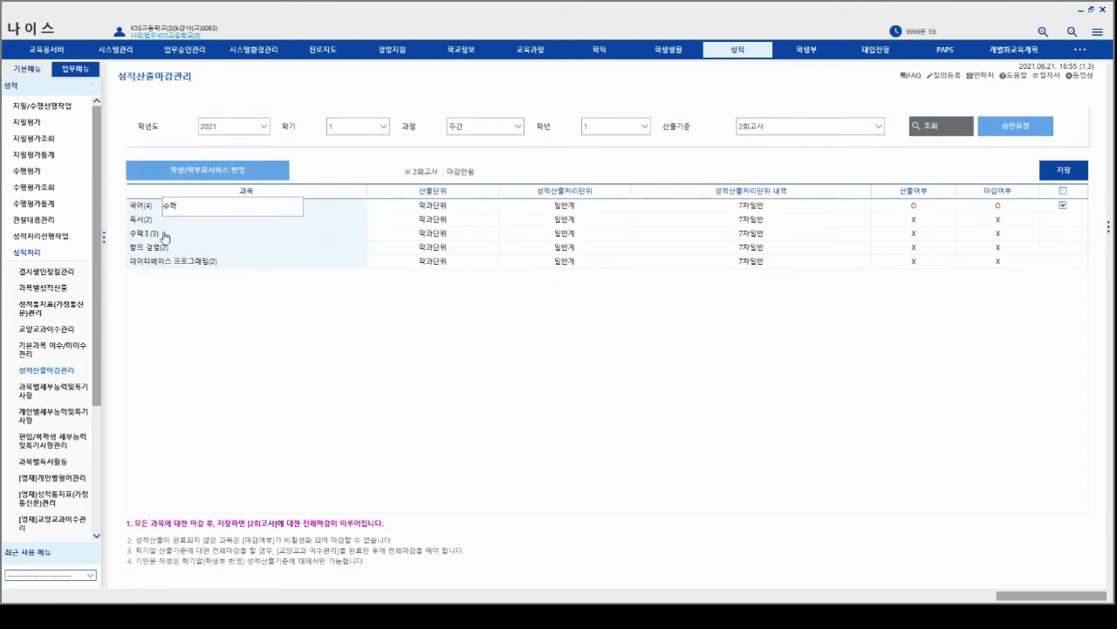
pyautogui.click(1064, 171)
# Start the approval request for the 학기말성적일람표 document and add an approver to its approval route
pyautogui.click(1010, 125)
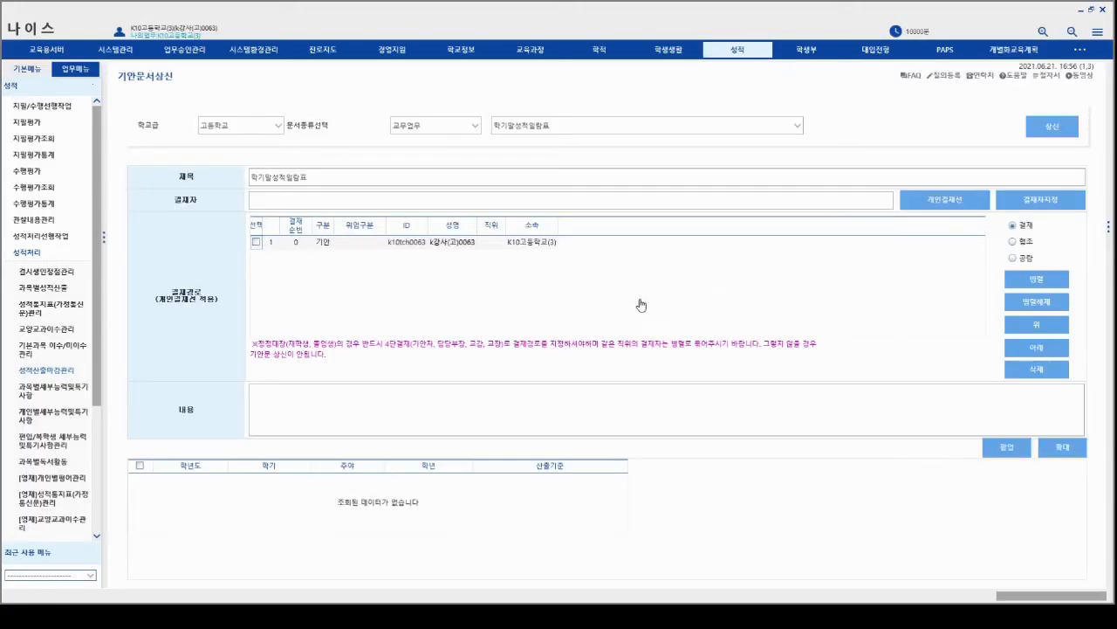
pyautogui.click(1062, 133)
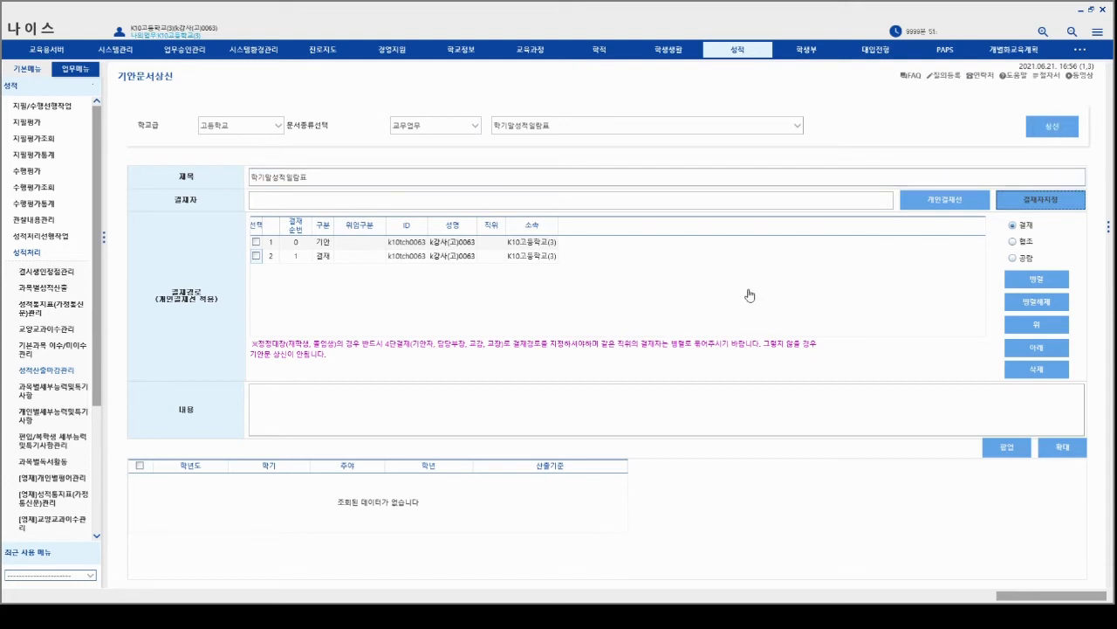
# Look up the subject-specific ability remarks (과목별세부능력및특기사항) of 국어(4) for classroom 1-1
pyautogui.click(59, 395)
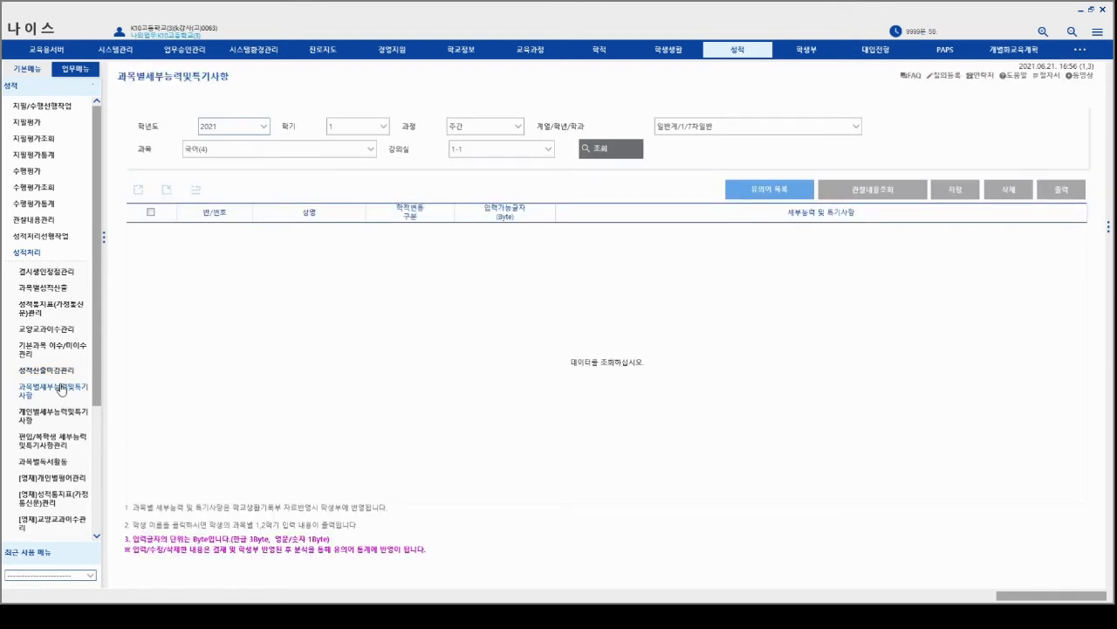
pyautogui.click(597, 149)
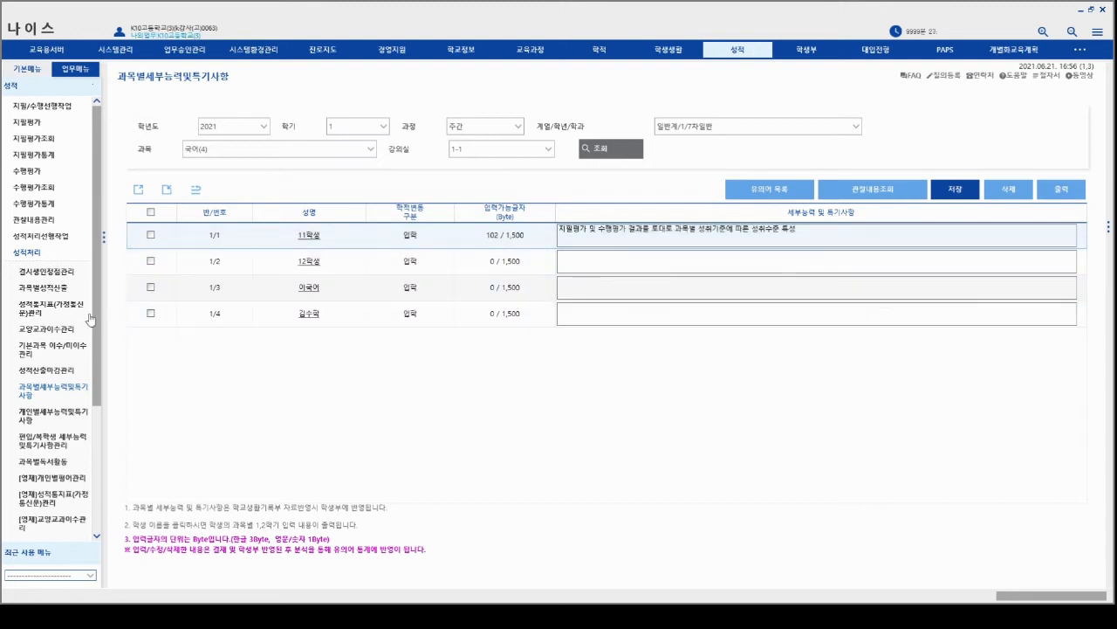
# Look up the individual ability remarks (개인별세부능력및특기사항) of class 1 for 보통교과및전문교과, 진로선택과목 and 체육·예술일반선택과목
pyautogui.click(43, 419)
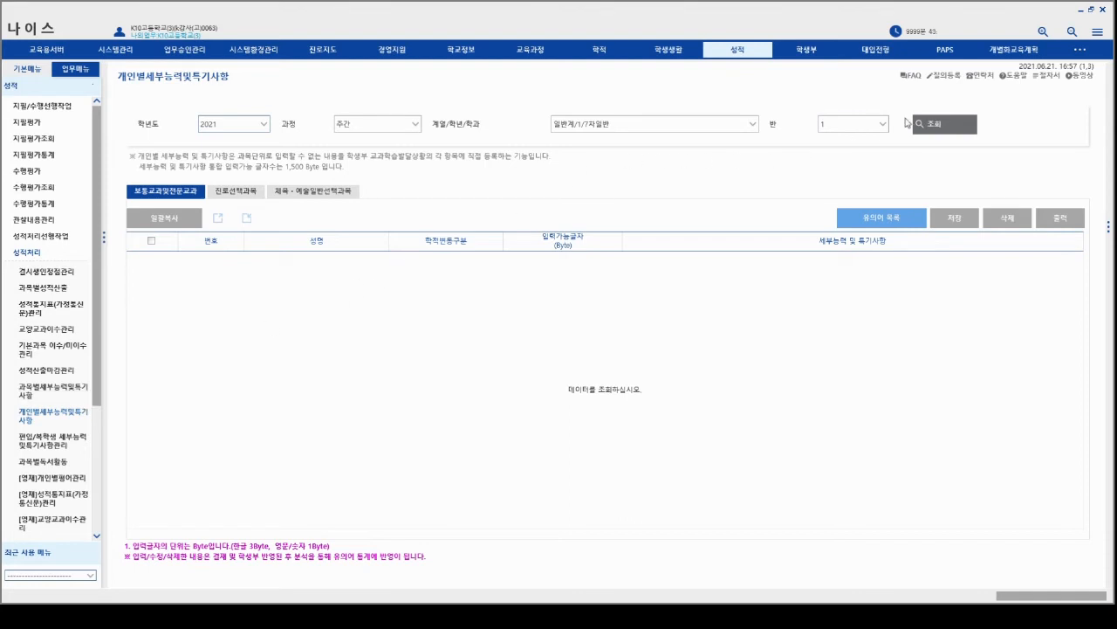
pyautogui.click(932, 129)
pyautogui.click(703, 258)
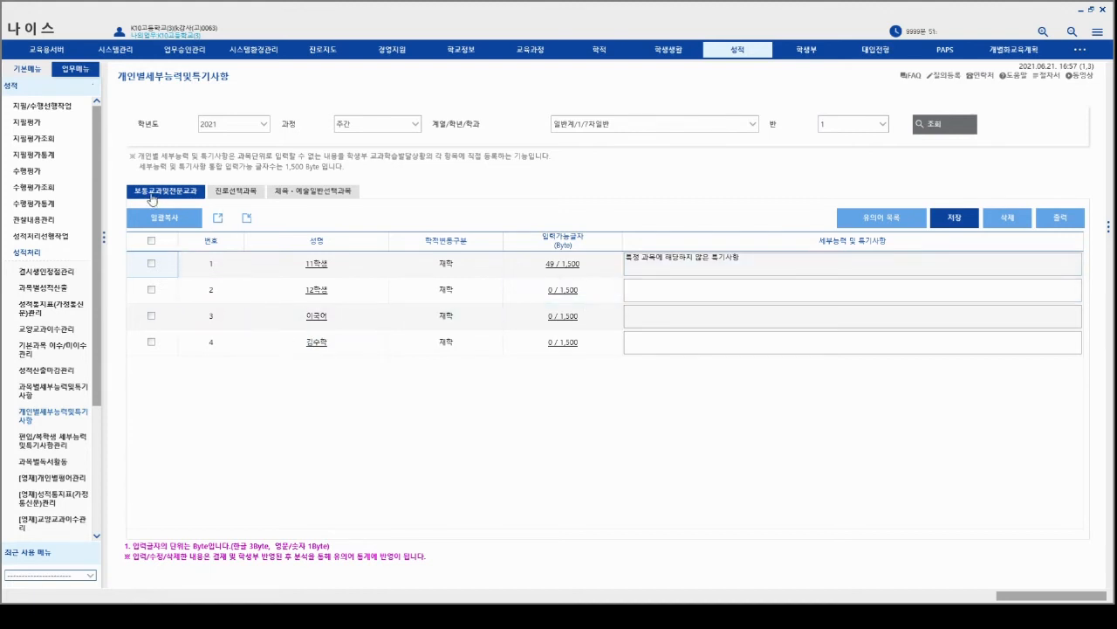
pyautogui.click(224, 193)
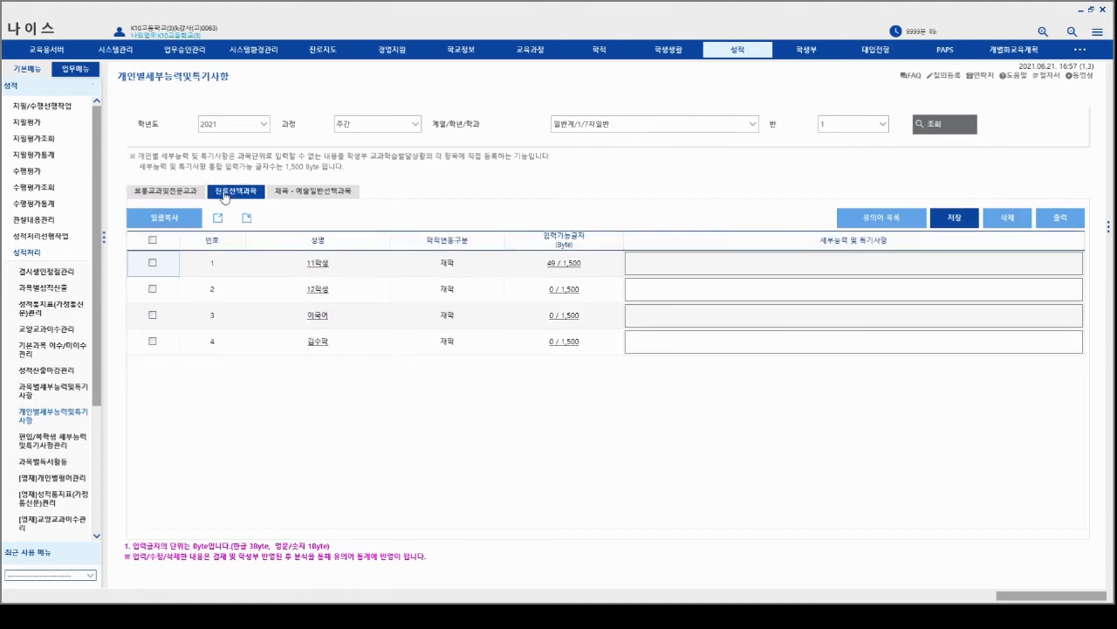
pyautogui.click(289, 194)
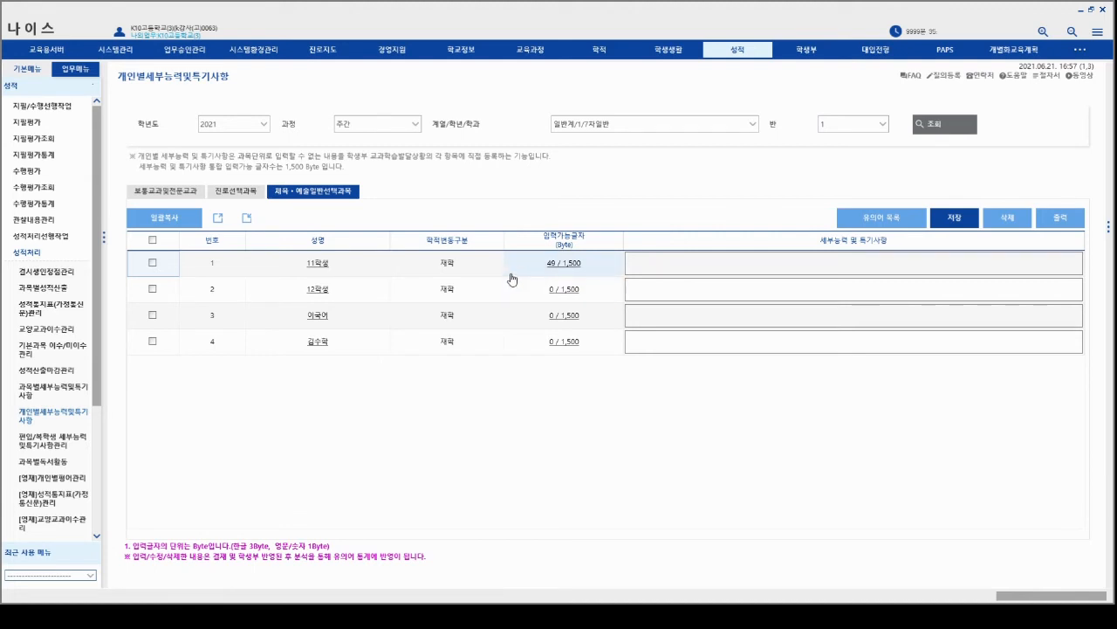
# Look up the transfer and returning students' ability remarks (편입/복학생 세부능력및특기사항관리) for 일반계/1/7차일반, class 1
pyautogui.click(53, 443)
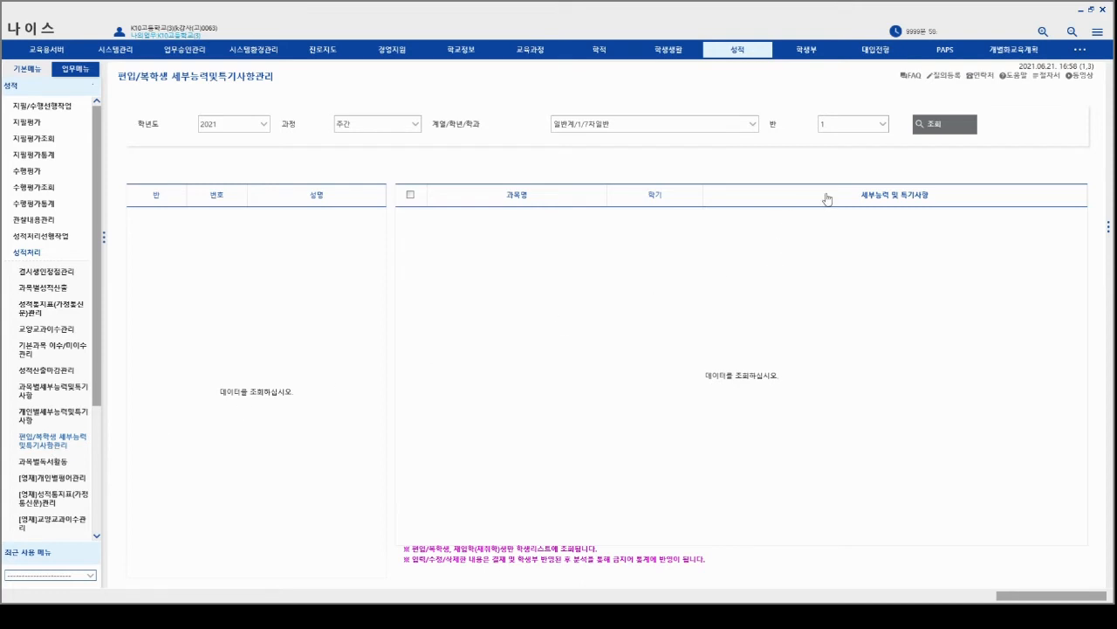
pyautogui.click(926, 129)
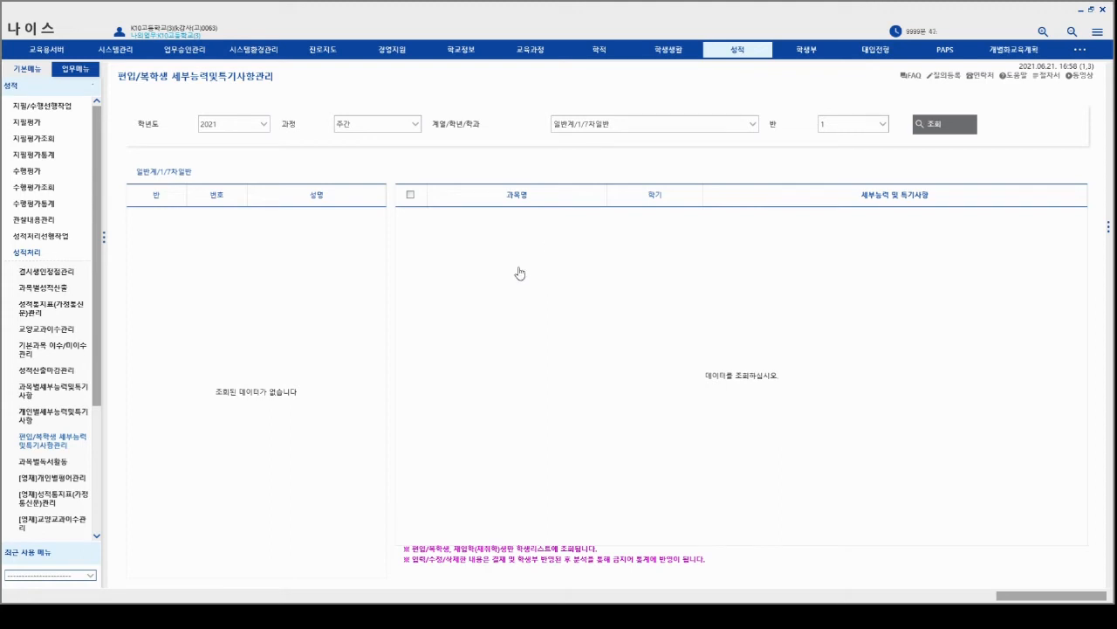
# Look up the subject reading activities (과목별독서활동) of 국어(4) for classroom 1-1
pyautogui.click(58, 464)
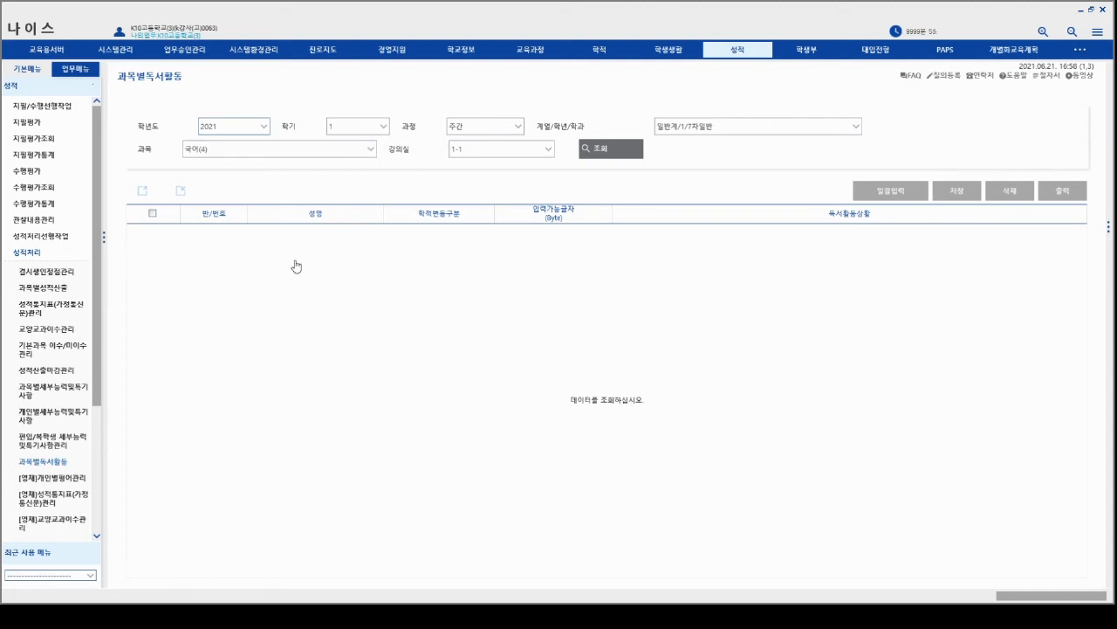
pyautogui.click(600, 149)
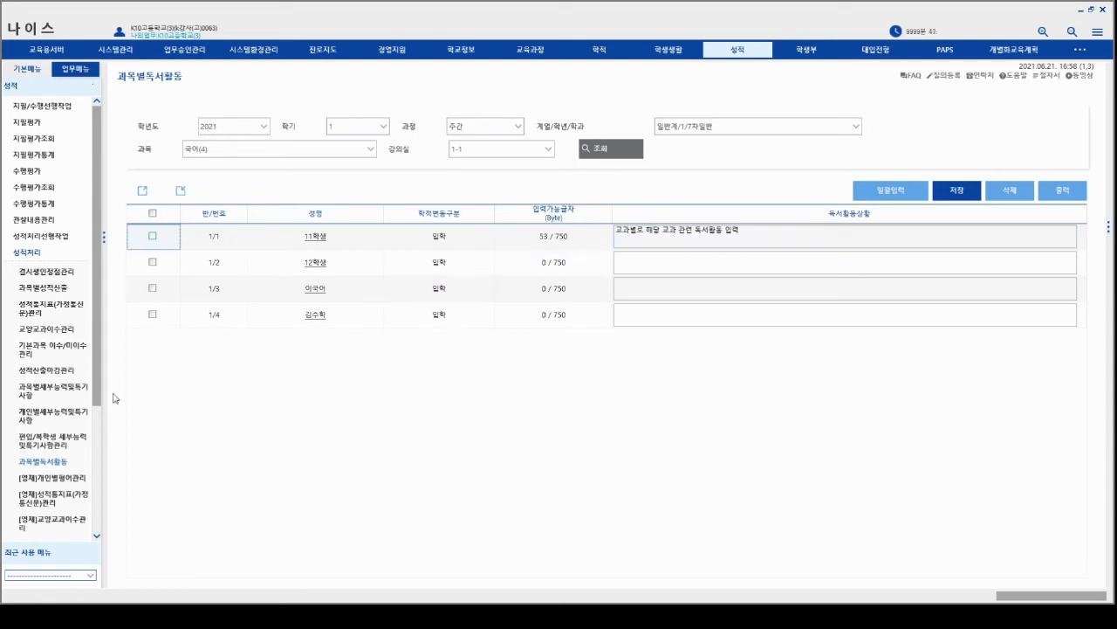
# Look up the grade list (성적일람표조회) of 국어(4), classroom 1-1, for 2회고사 on the 받은점수기준 basis
pyautogui.click(33, 480)
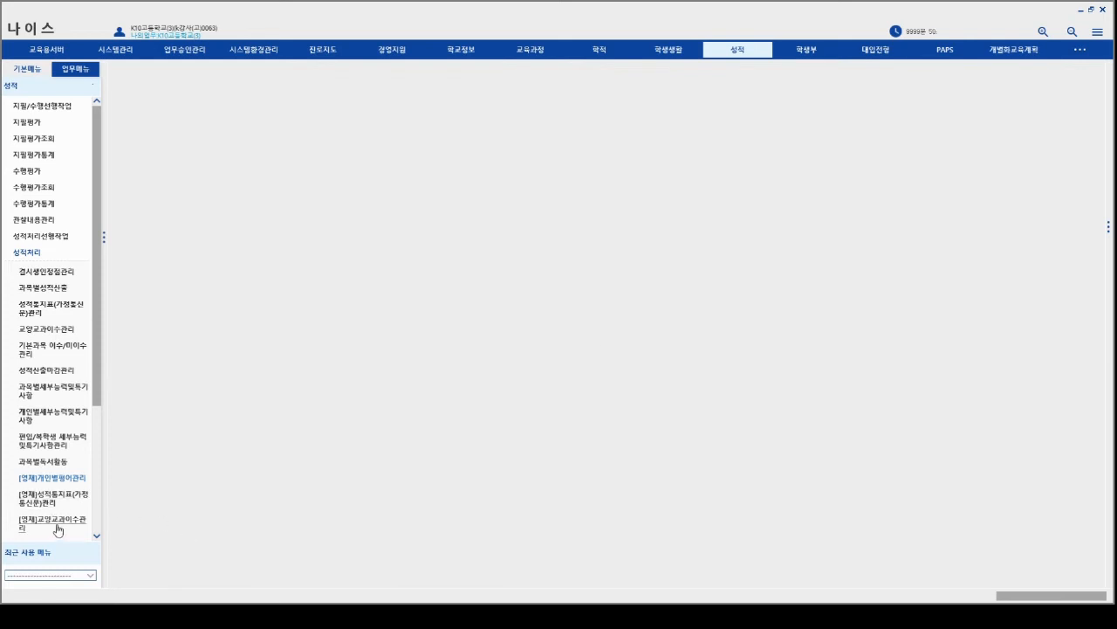
pyautogui.scroll(-3, 57, 528)
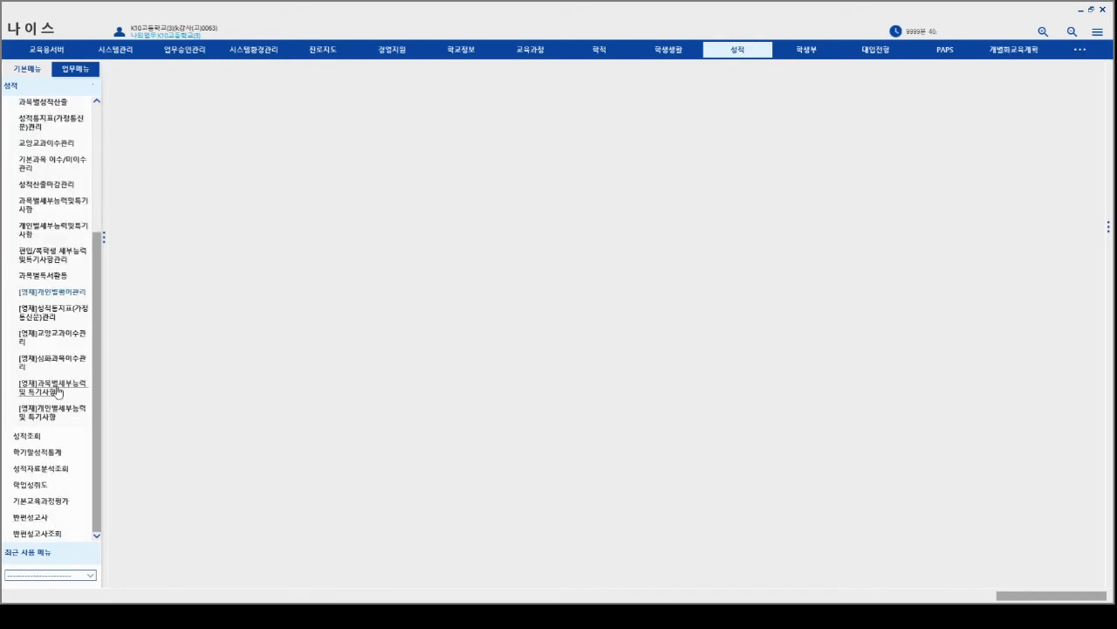
pyautogui.click(27, 436)
pyautogui.scroll(3, 39, 437)
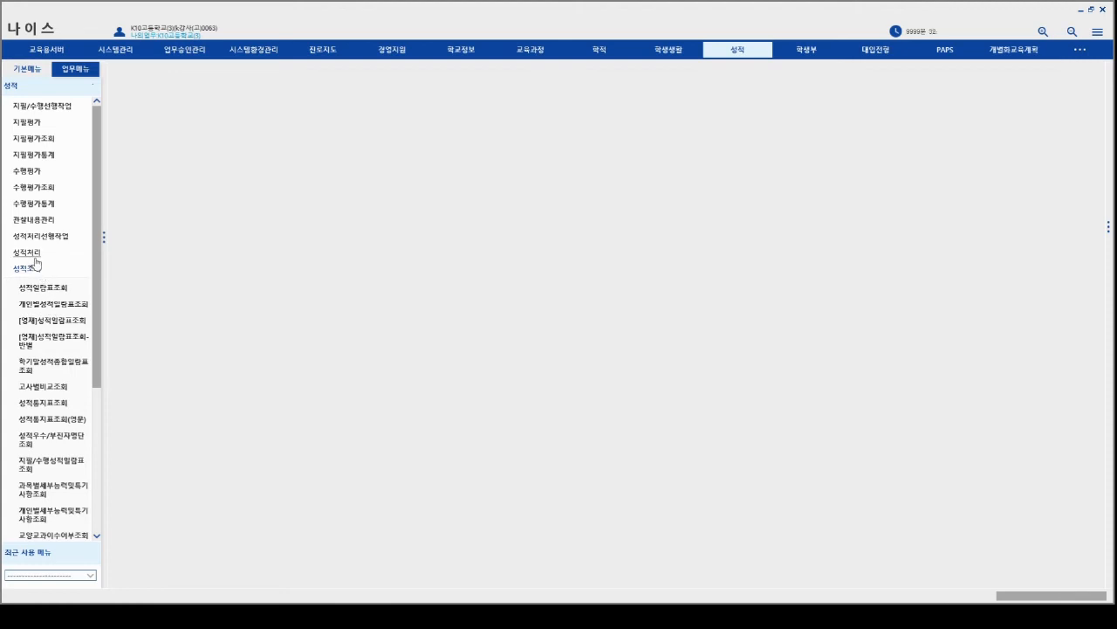
pyautogui.click(47, 290)
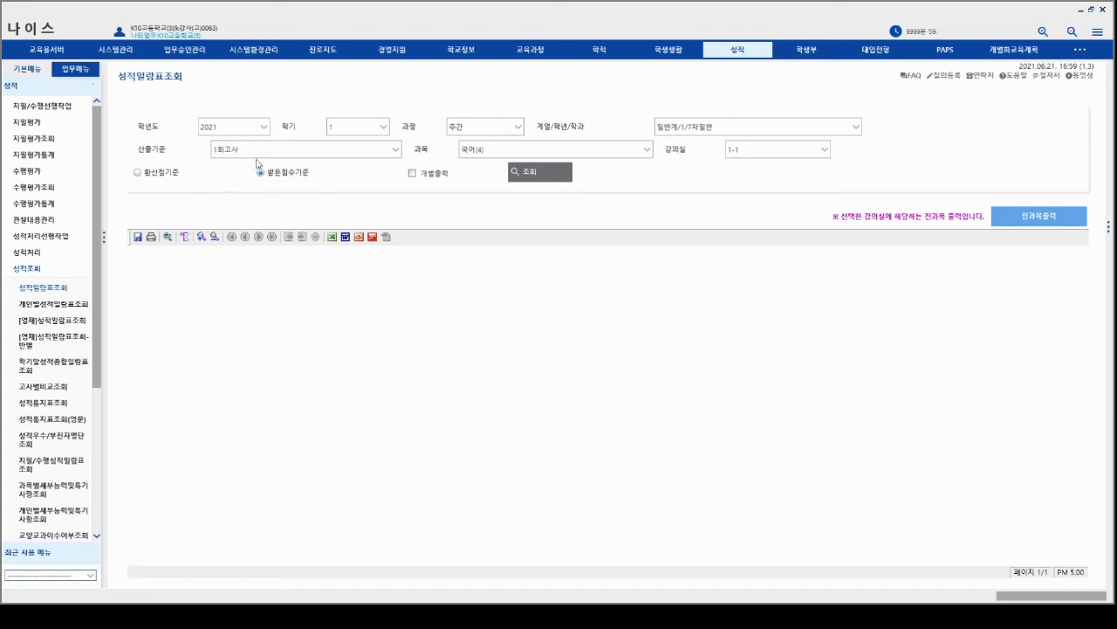
pyautogui.click(396, 150)
pyautogui.press('Down')
pyautogui.click(522, 175)
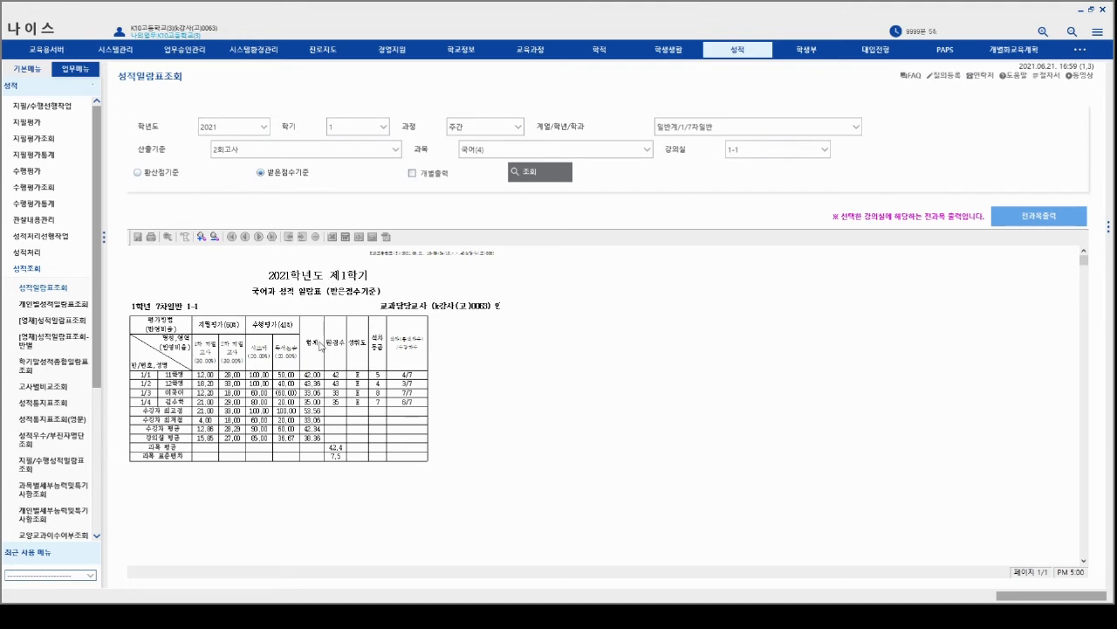
# Look up the individual written-exam list (개인별성적일람표조회, 지필평가) of student number 1 in class 1 for all exams
pyautogui.click(77, 305)
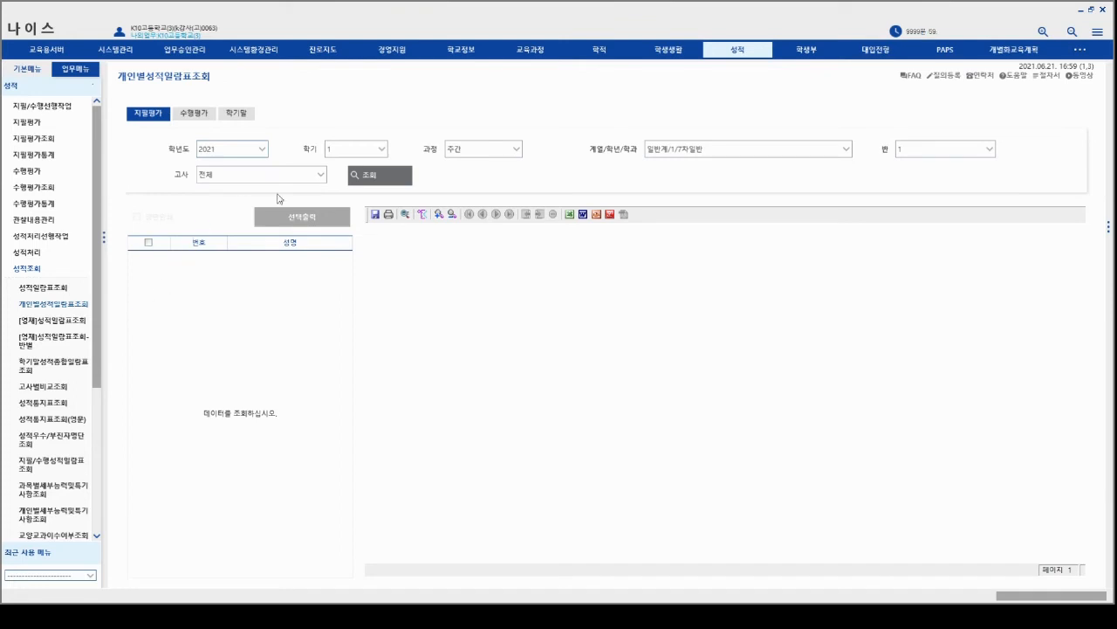
pyautogui.click(373, 178)
pyautogui.click(289, 257)
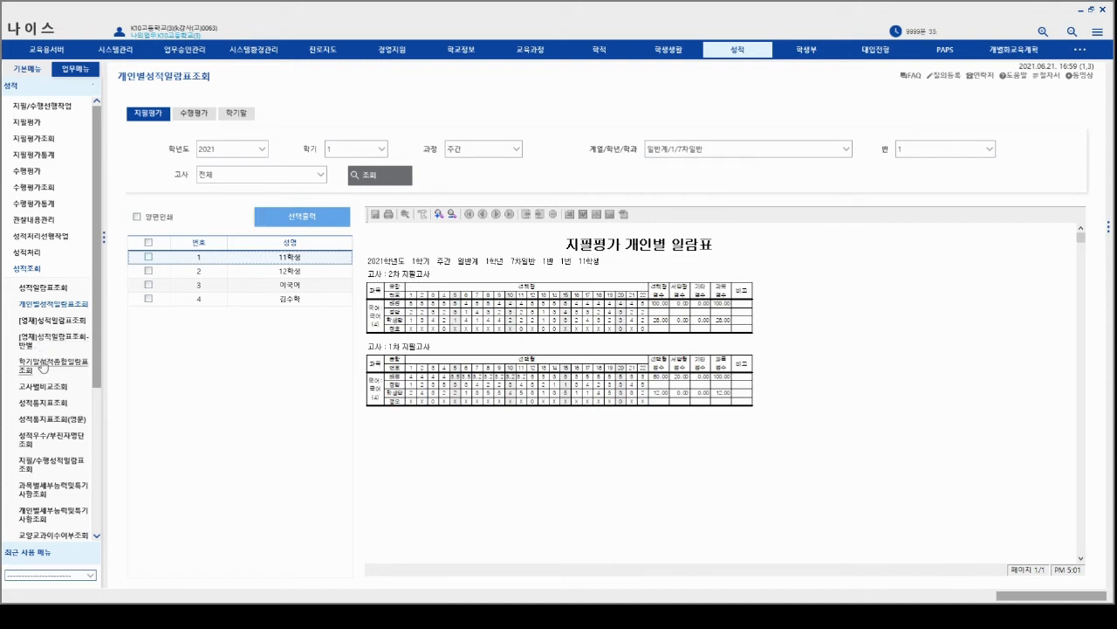
# Look up the semester-end comprehensive grade list (학기말성적종합일람표조회) of class 1 for 2회고사, with 위탁성적 set to 전체
pyautogui.click(42, 367)
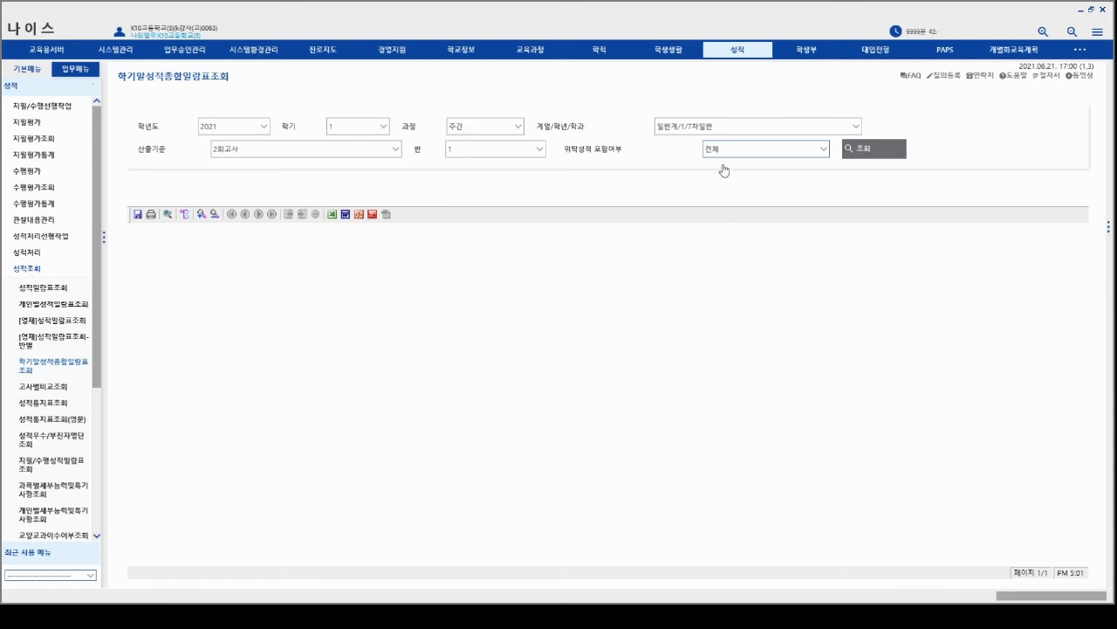
pyautogui.click(862, 150)
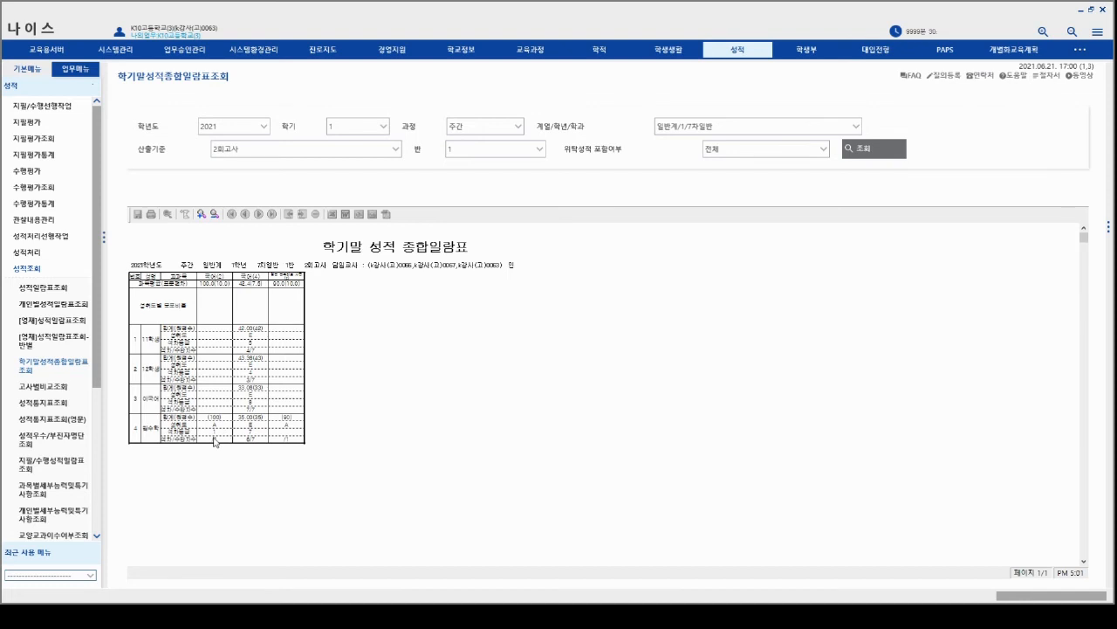
# Compare 1차 지필고사 with 2차 지필고사 in 고사별비교조회 for 국어(4), classroom 1-1, listing 향상자 of 1 point or more
pyautogui.click(39, 389)
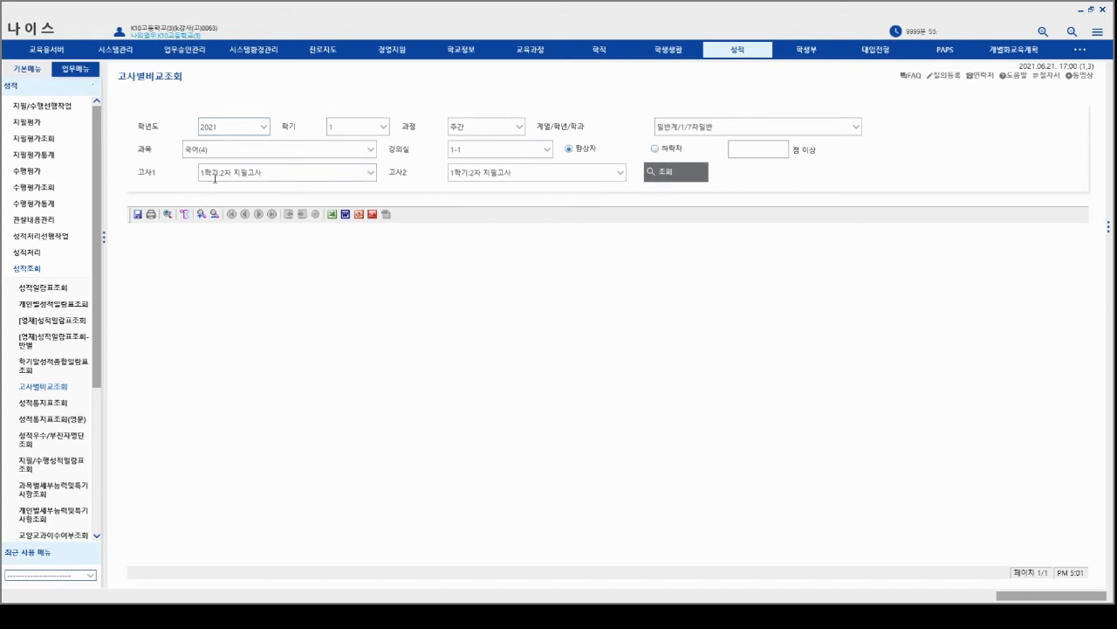
pyautogui.click(675, 175)
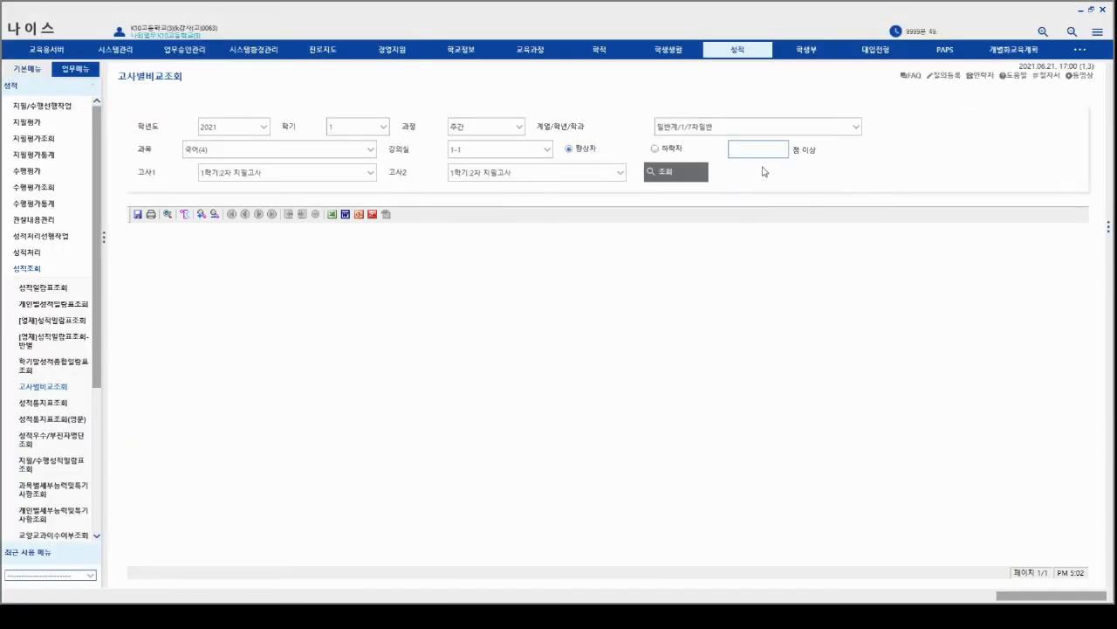
pyautogui.click(676, 172)
pyautogui.click(704, 172)
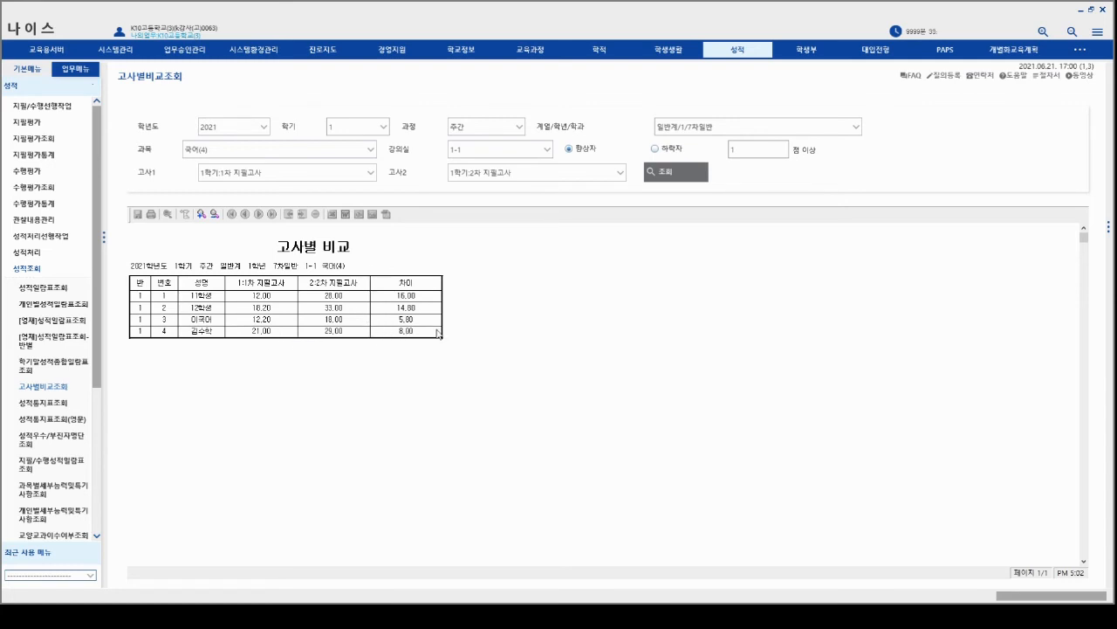
# View the report card (성적통지표조회) of student number 1 in class 1 for 1회고사 and for 2회고사
pyautogui.click(52, 405)
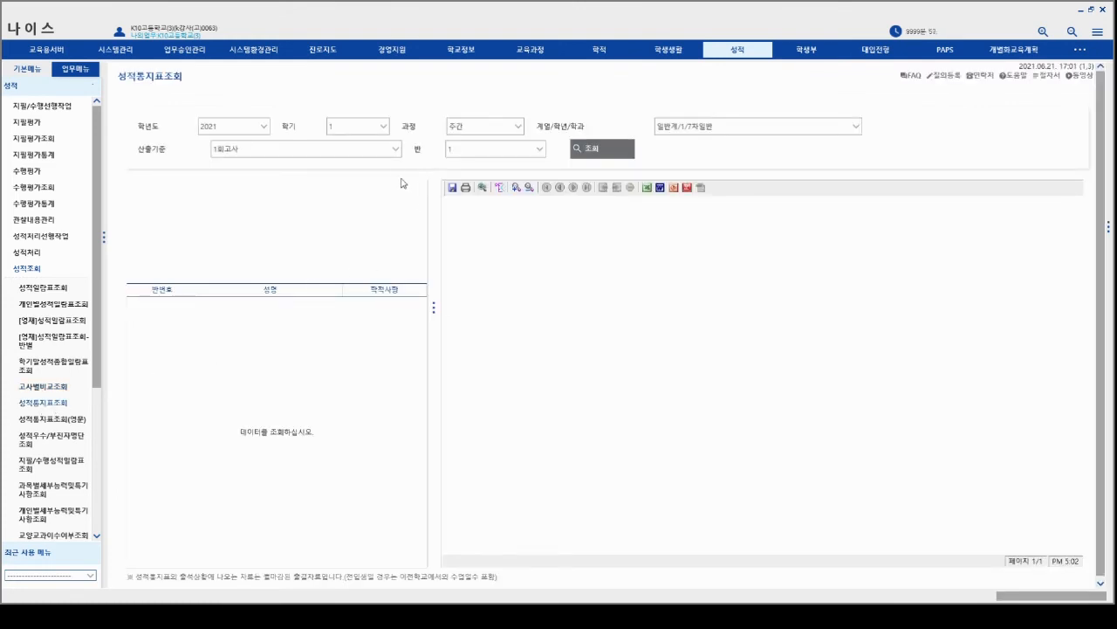
pyautogui.click(590, 150)
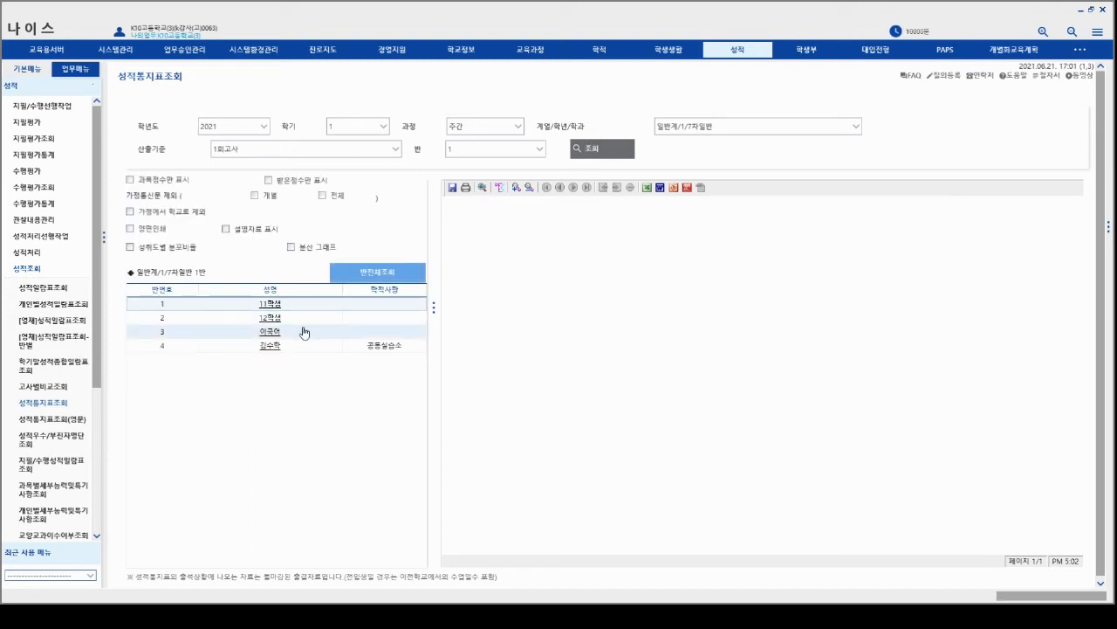
pyautogui.click(278, 303)
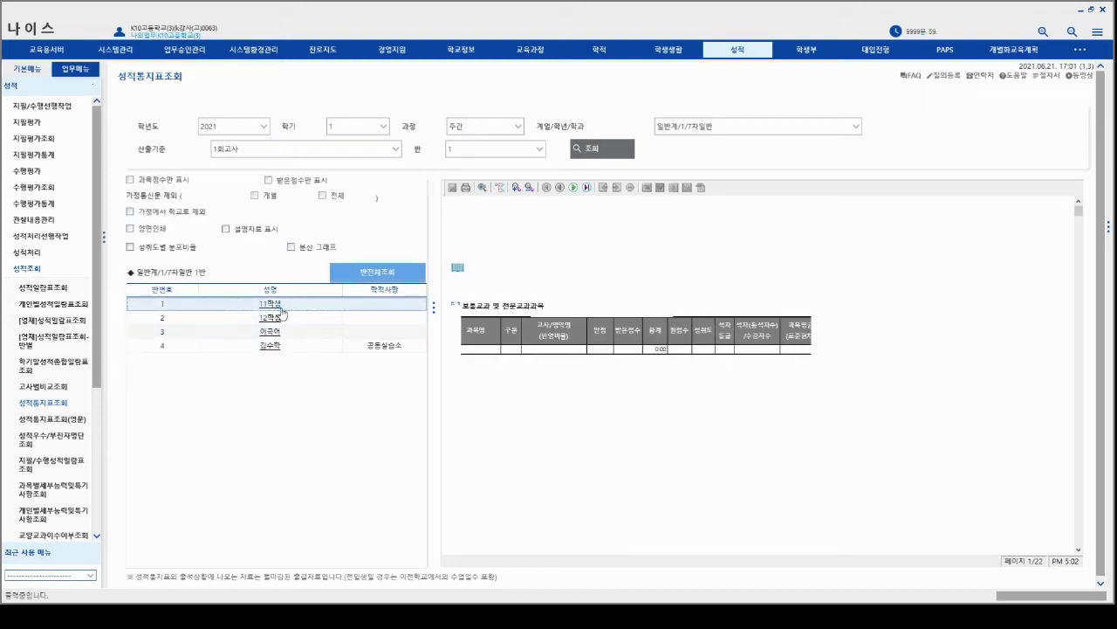
pyautogui.click(395, 149)
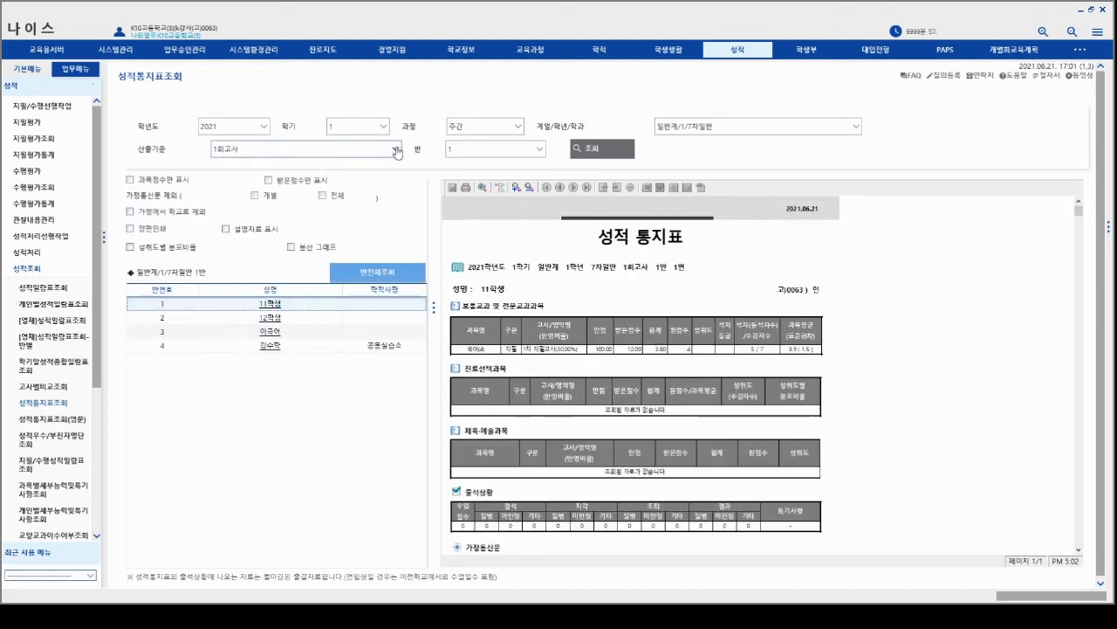
pyautogui.click(362, 174)
pyautogui.click(598, 152)
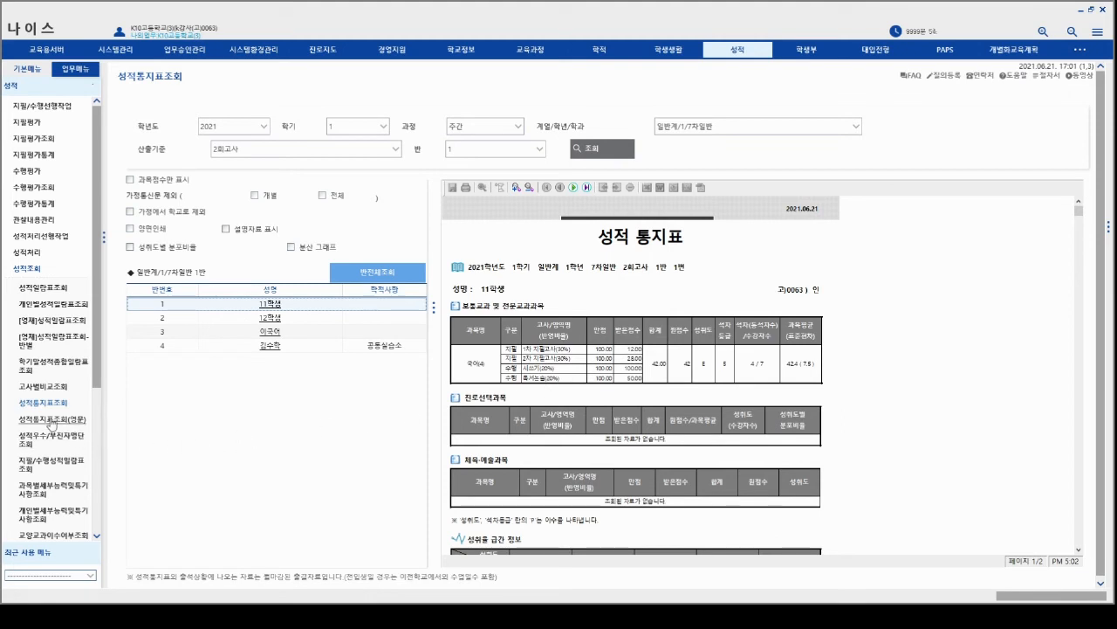
# View the English report card (성적통지표조회(영문)) of student number 1 in class 1 for 1회고사 and for 2회고사
pyautogui.click(50, 421)
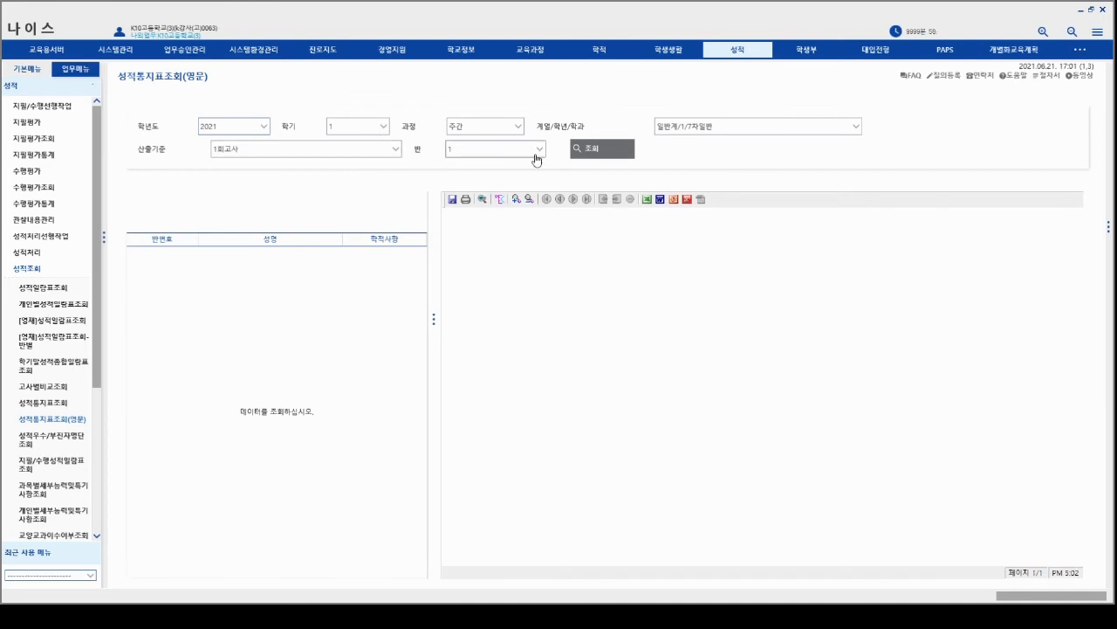
pyautogui.click(586, 152)
pyautogui.click(273, 253)
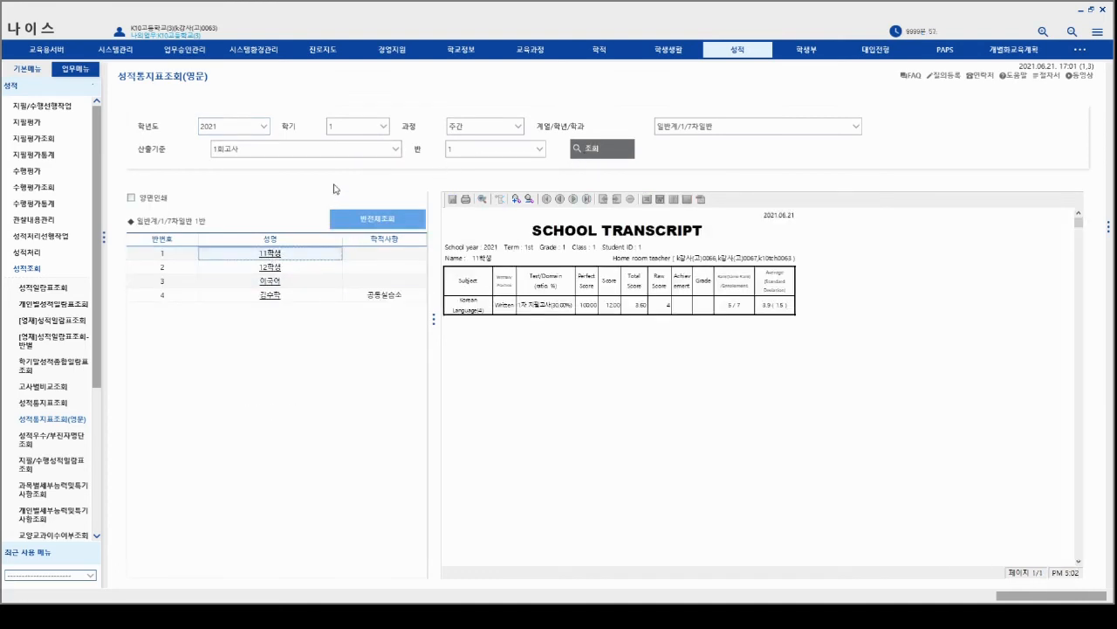
pyautogui.click(395, 152)
pyautogui.click(380, 174)
pyautogui.click(590, 149)
pyautogui.click(271, 254)
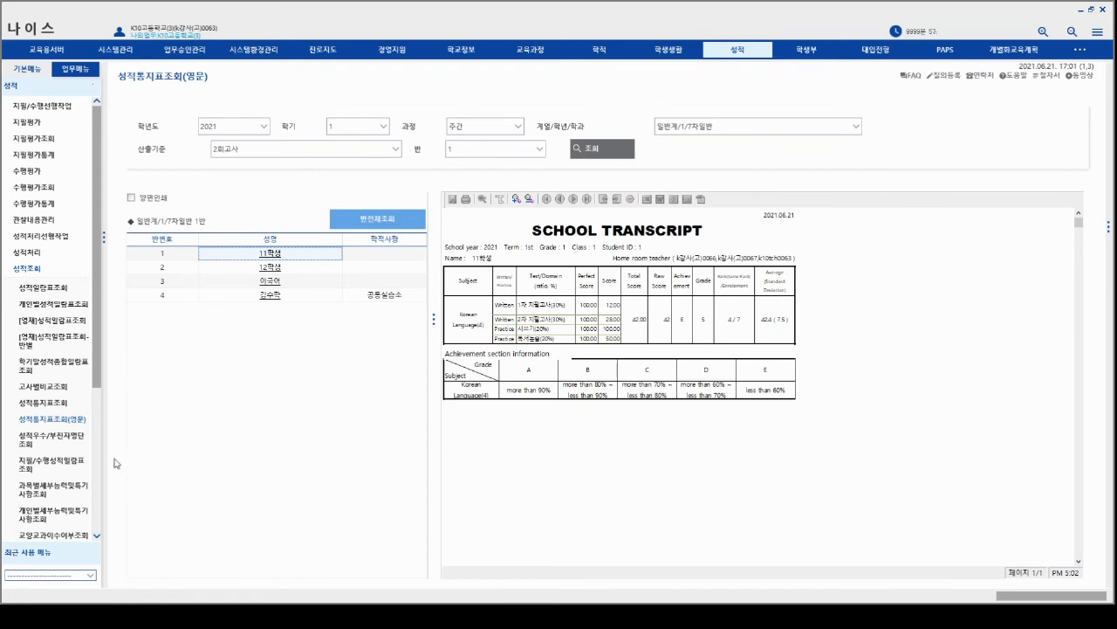
# Look up the high and low achiever list (성적우수/부진자명단조회) of 국어(4) for 1회고사 with scores of 40 이상 and 60 이하
pyautogui.click(58, 440)
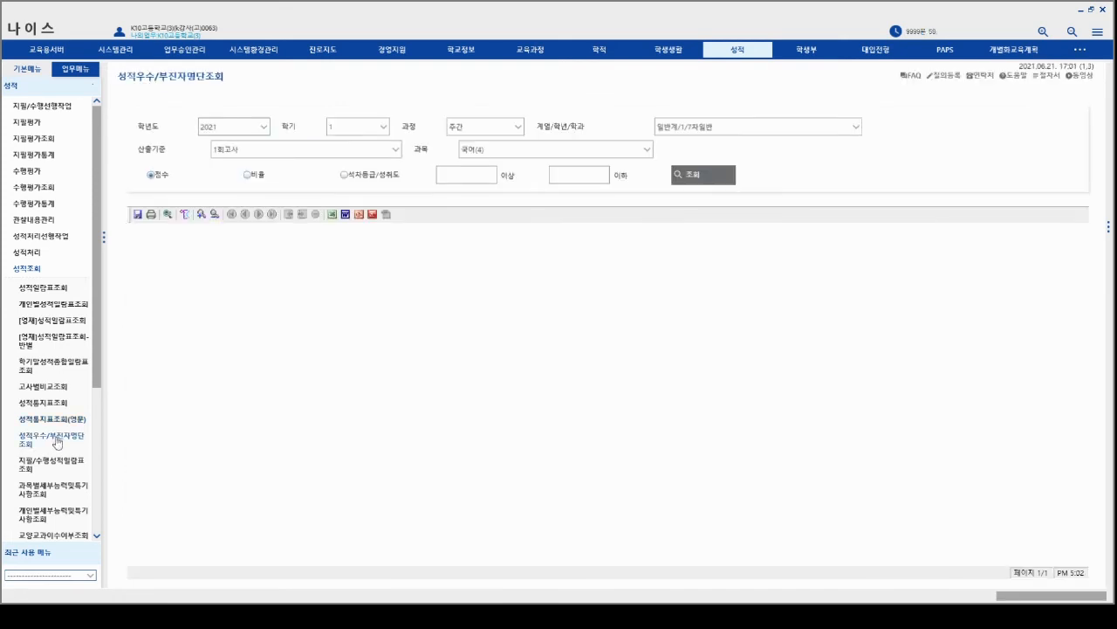
pyautogui.click(695, 178)
pyautogui.click(693, 179)
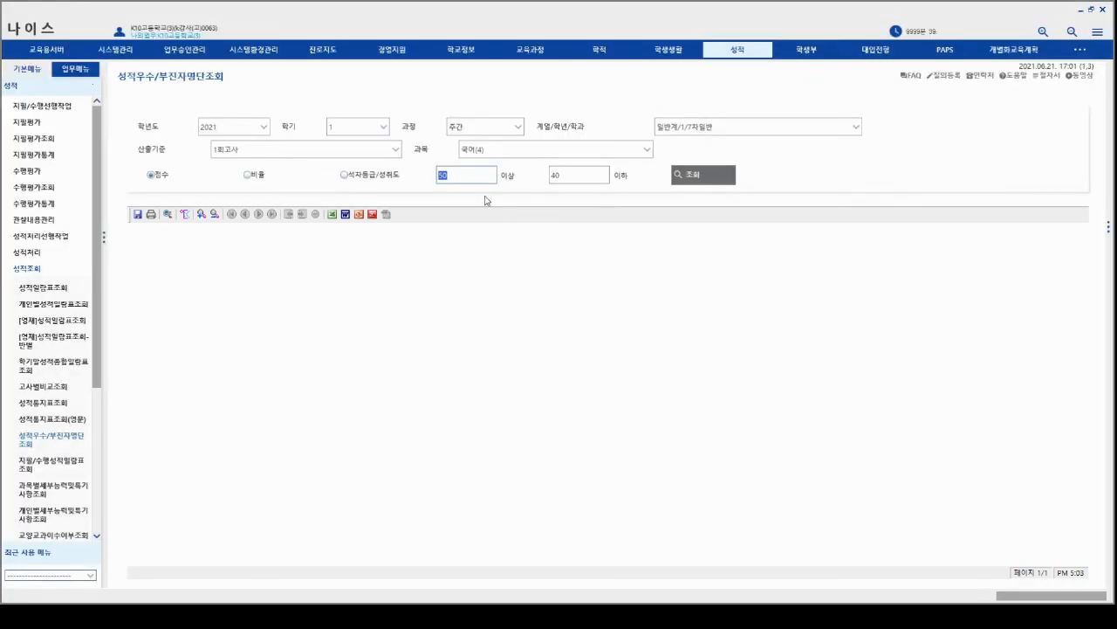
pyautogui.moveTo(464, 177); pyautogui.dragTo(412, 182)
pyautogui.click(698, 179)
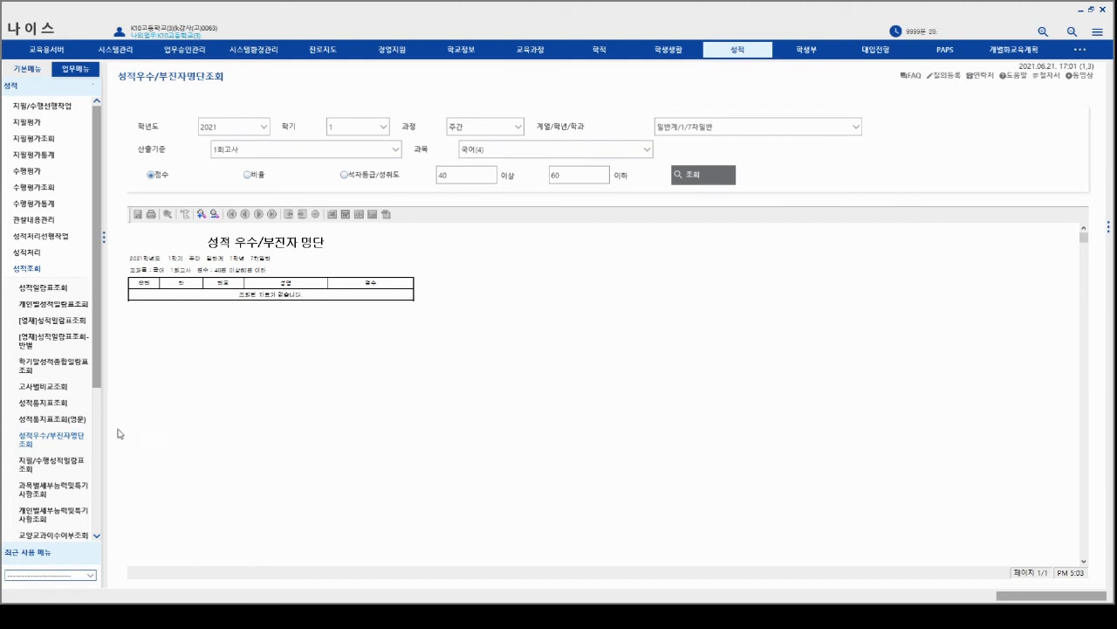
# Look up the written and performance grade list (지필/수행성적일람표조회) of 국어(4), classroom 1-1, on the 받은점수기준 basis
pyautogui.click(70, 464)
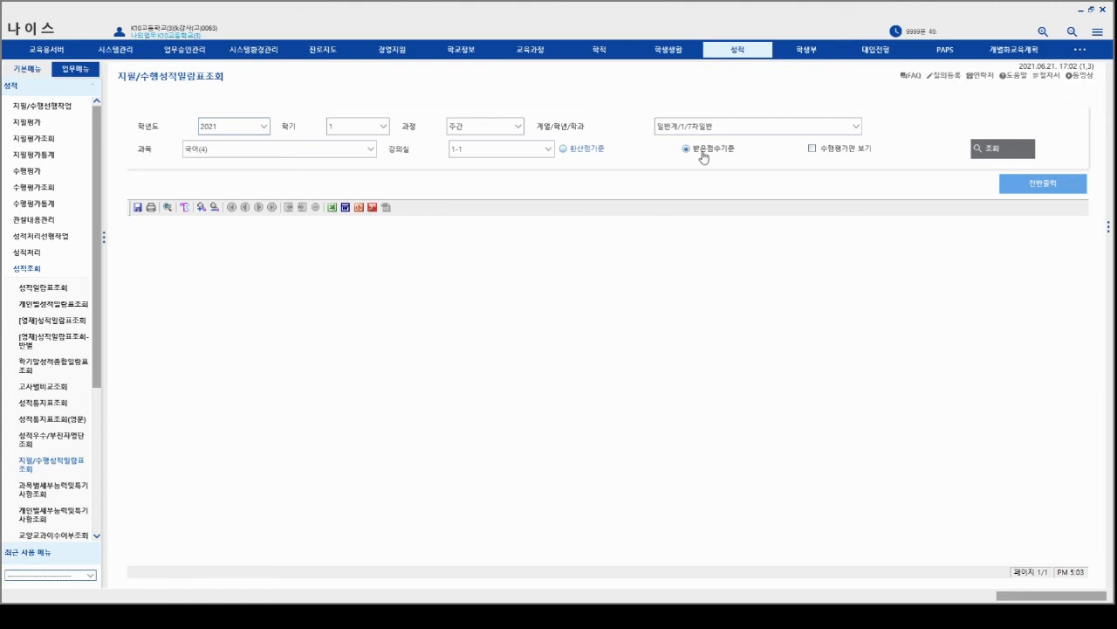
pyautogui.click(978, 153)
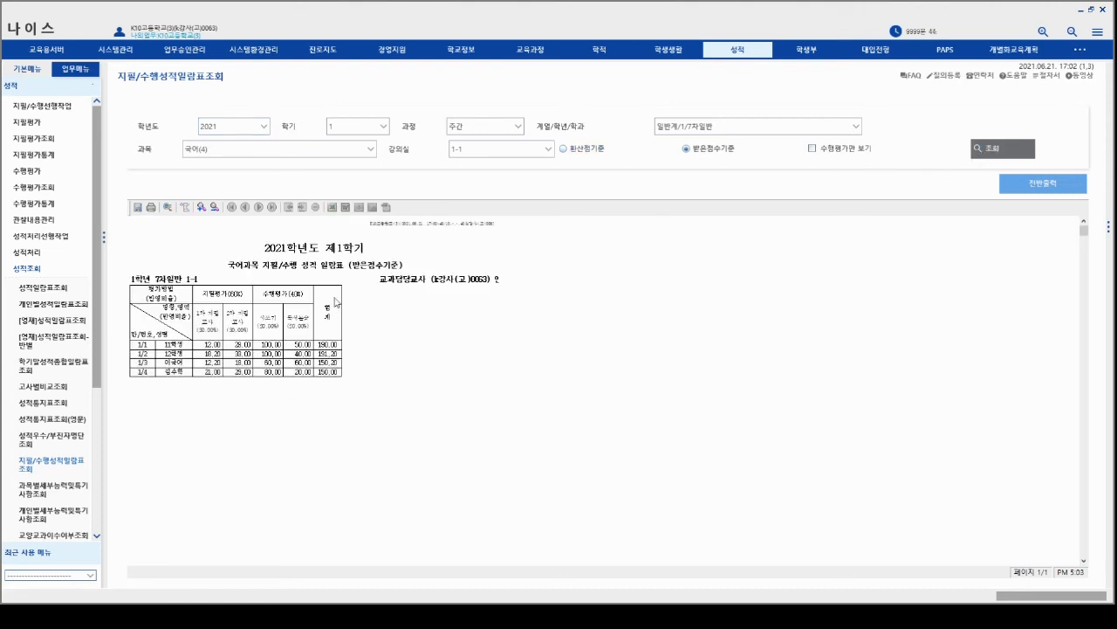
# View the ability remarks reports: 과목별세부능력및특기사항조회 for 국어(4), classroom 1-1, and 개인별세부능력및특기사항조회 for class 1
pyautogui.scroll(-1, 100, 382)
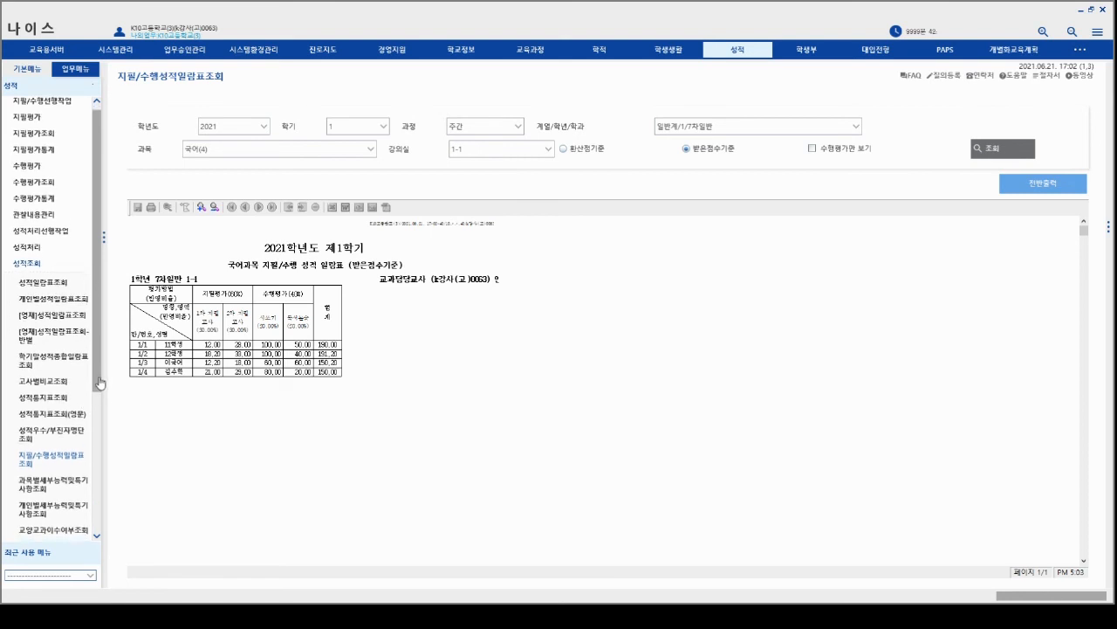
pyautogui.moveTo(100, 382); pyautogui.dragTo(87, 492)
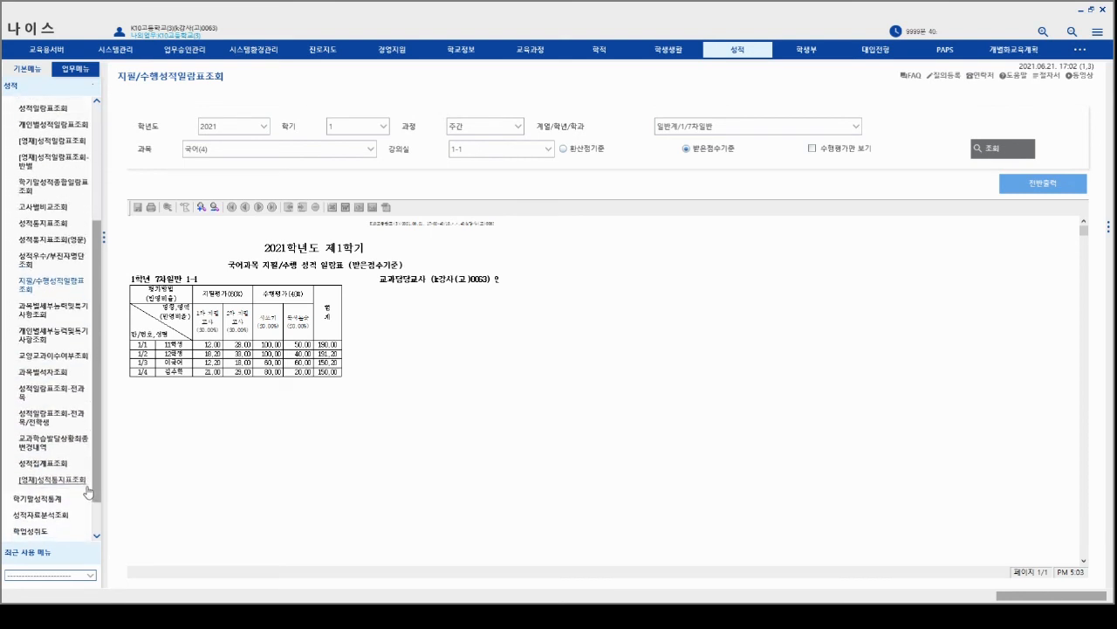
pyautogui.click(60, 316)
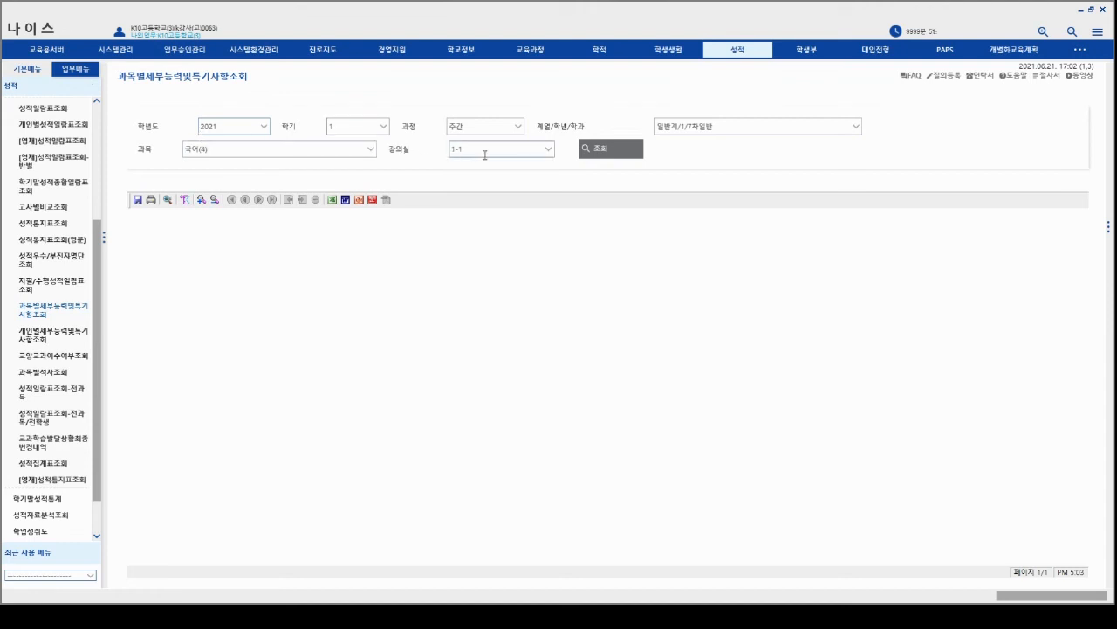
pyautogui.click(593, 157)
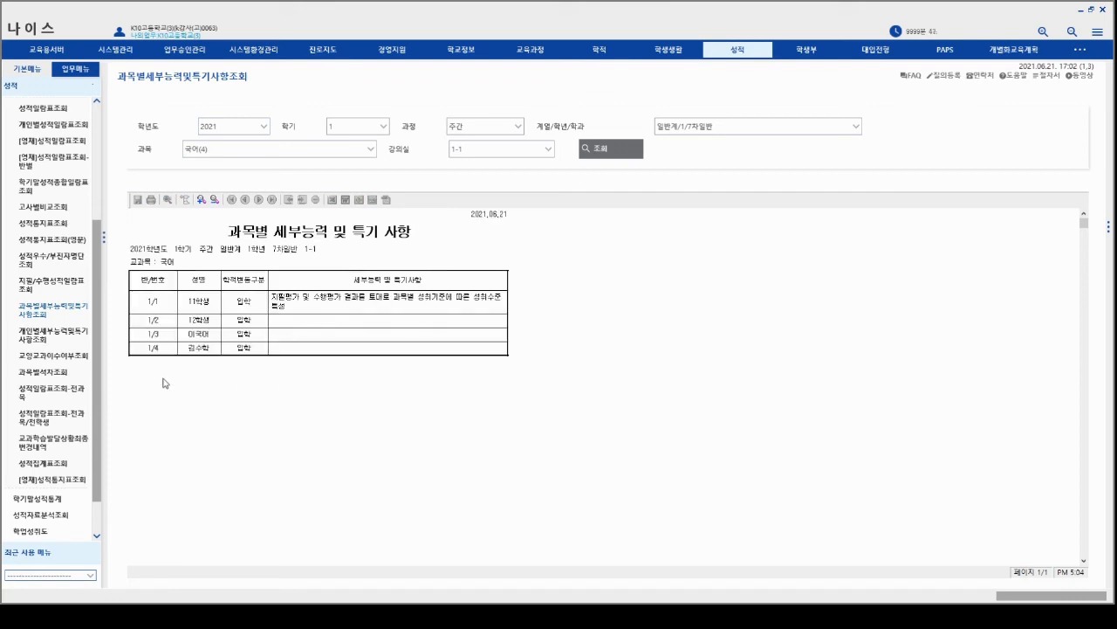
pyautogui.click(57, 340)
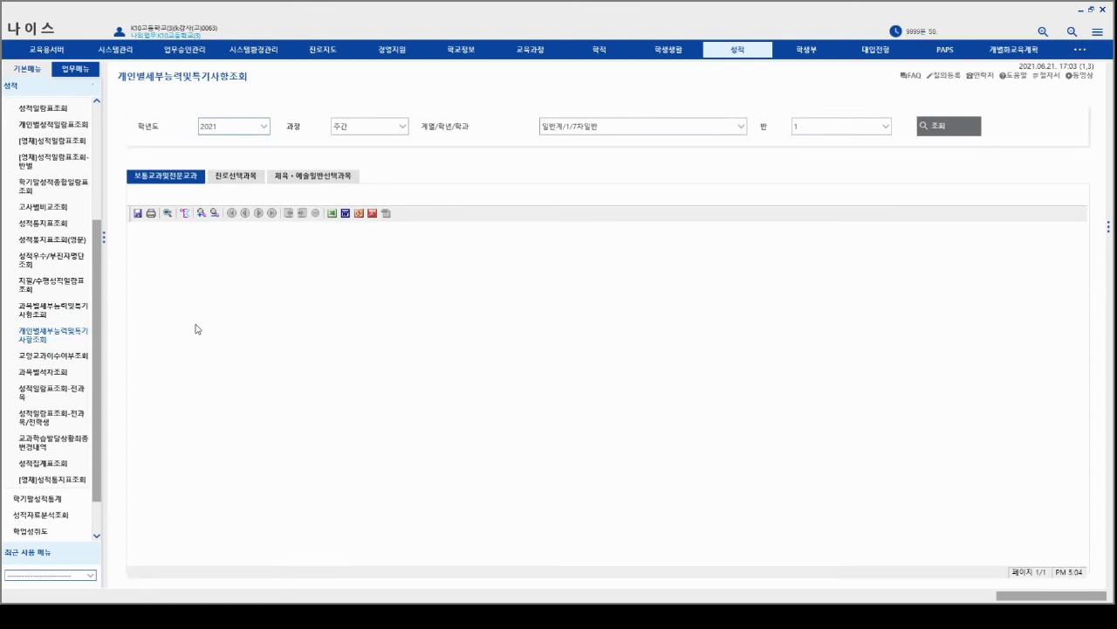
pyautogui.click(943, 128)
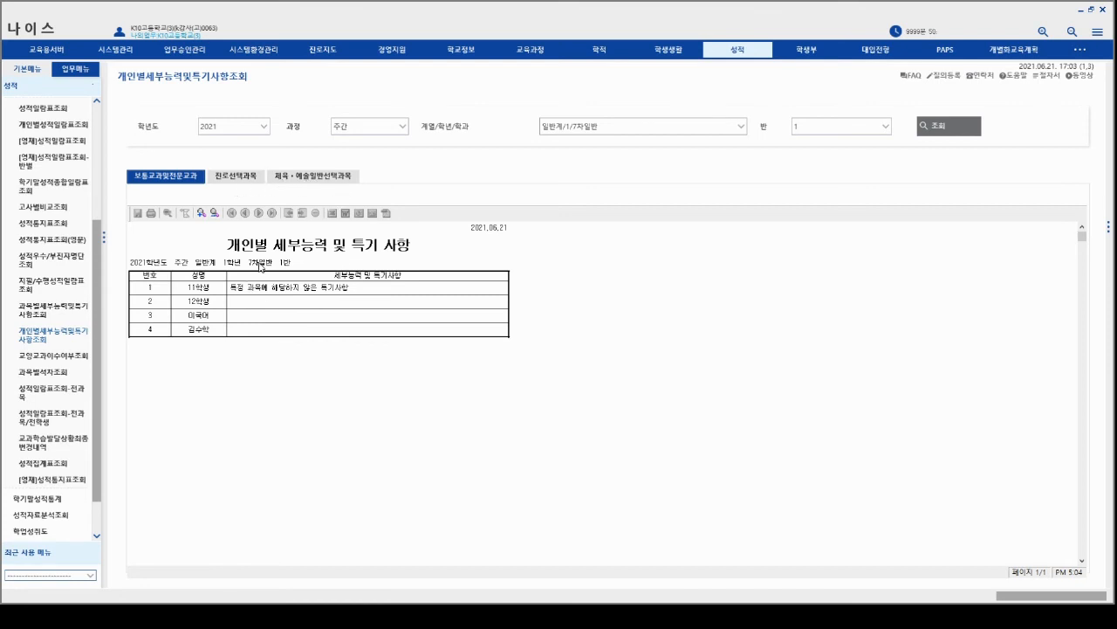
# Open 교양교과이수여부조회, and look up the subject ranking (과목별석차조회) of 국어(4) for 2회고사 on the 받은점수기준 basis
pyautogui.click(67, 360)
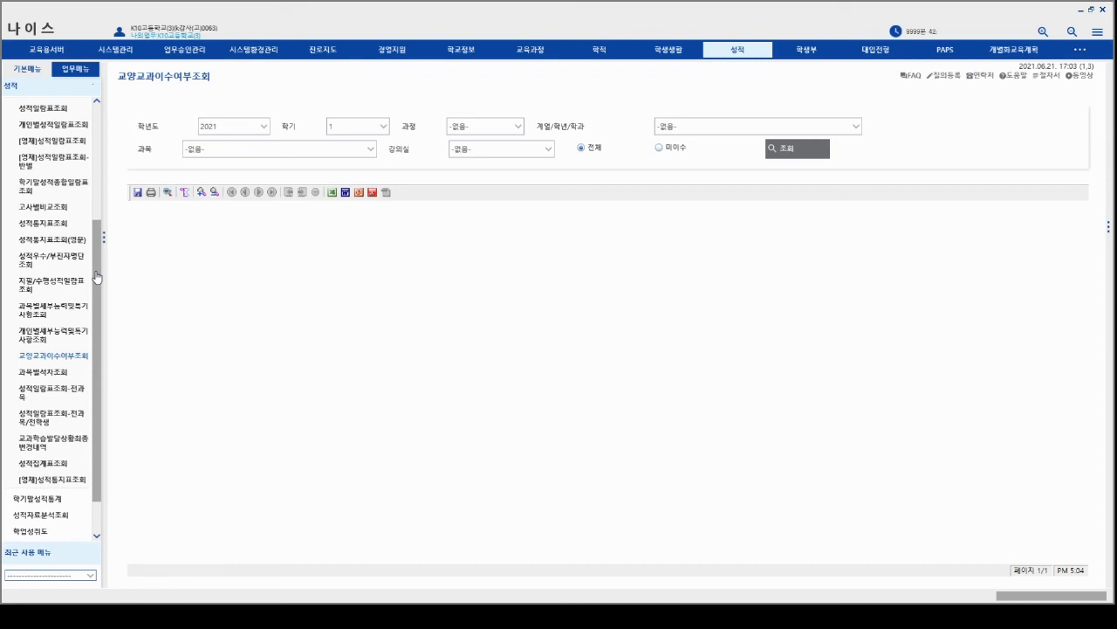
pyautogui.click(48, 379)
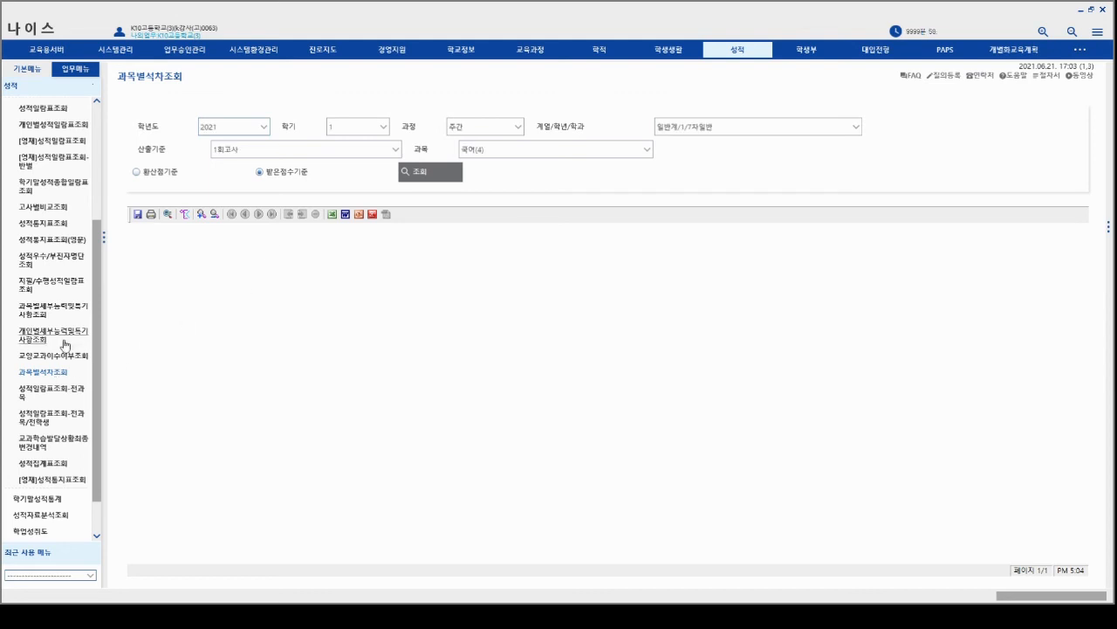
pyautogui.click(373, 175)
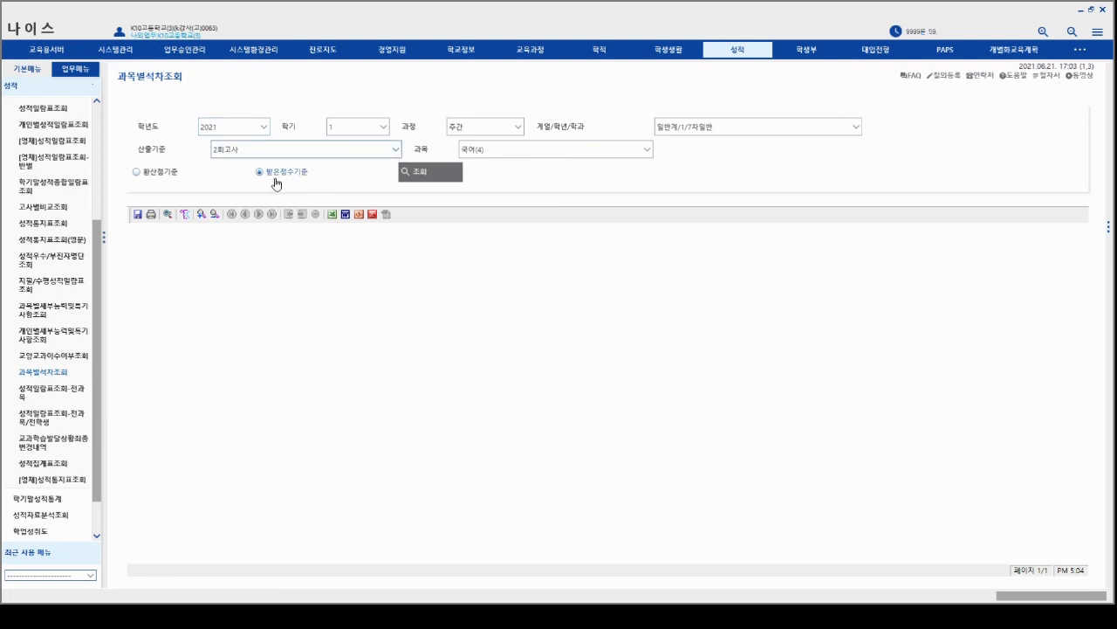
pyautogui.click(412, 178)
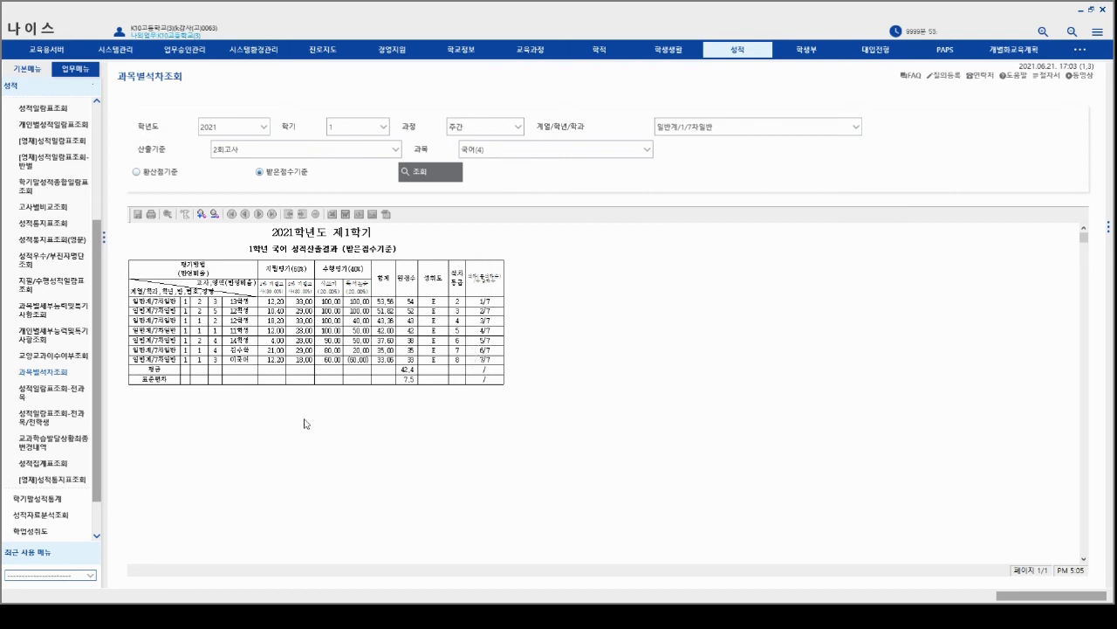
# View the all-subject grade list (성적일람표조회-전과목) of class 1 for 1회고사 and for 2회고사 on the 받은점수기준 basis
pyautogui.click(72, 396)
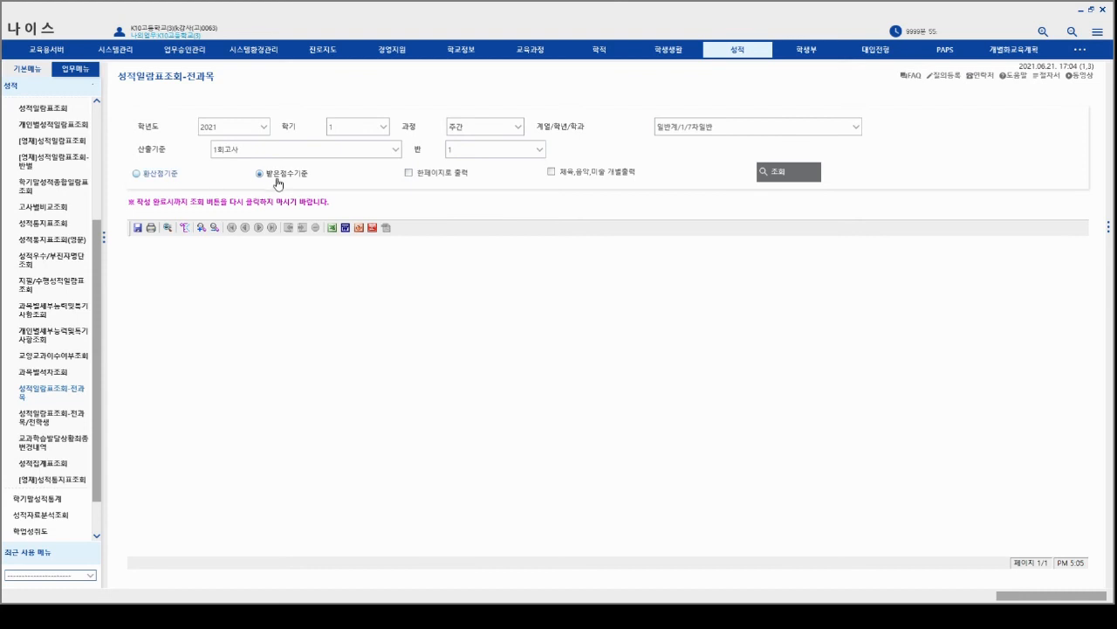
pyautogui.click(789, 177)
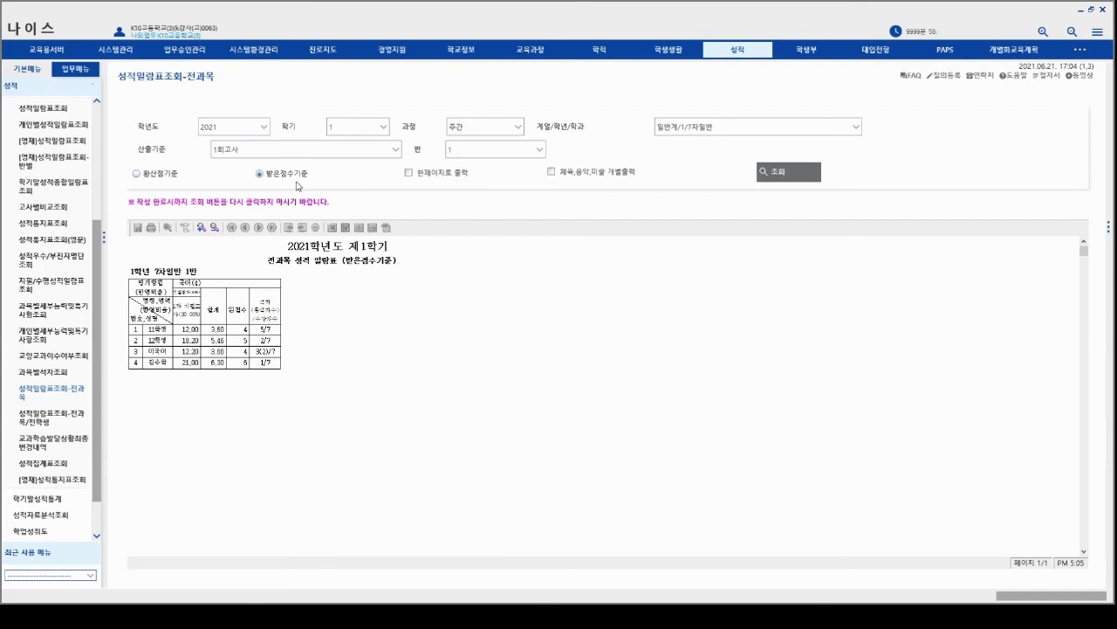
pyautogui.click(395, 149)
pyautogui.click(368, 182)
pyautogui.click(774, 174)
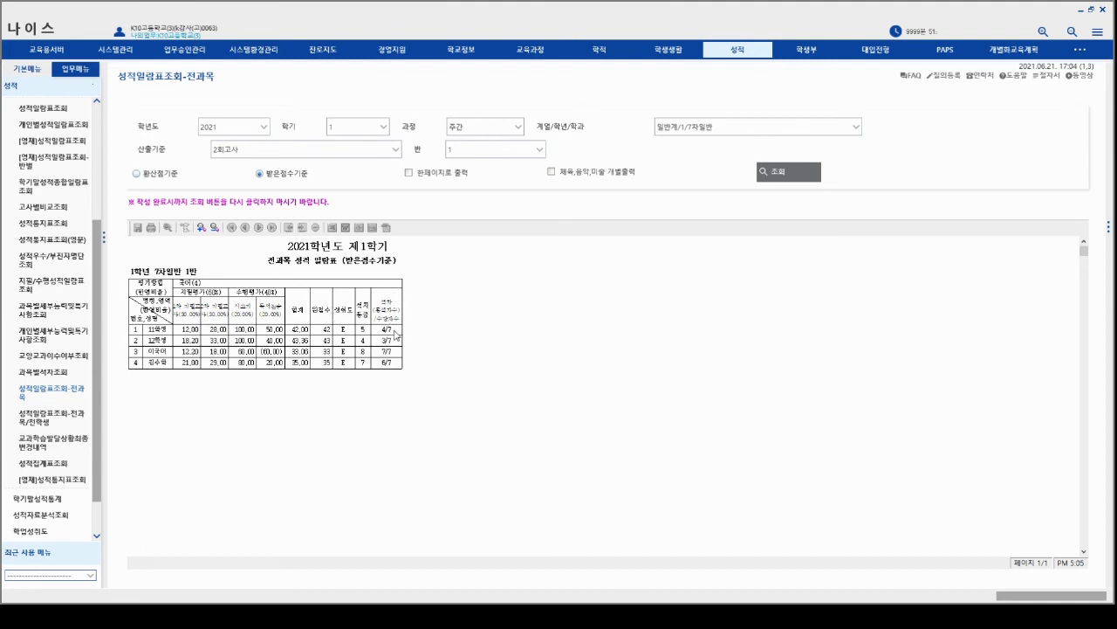
# View the all-subject, all-student grade list (성적일람표조회-전과목/전학생) for 1회고사 and for 2회고사
pyautogui.click(62, 418)
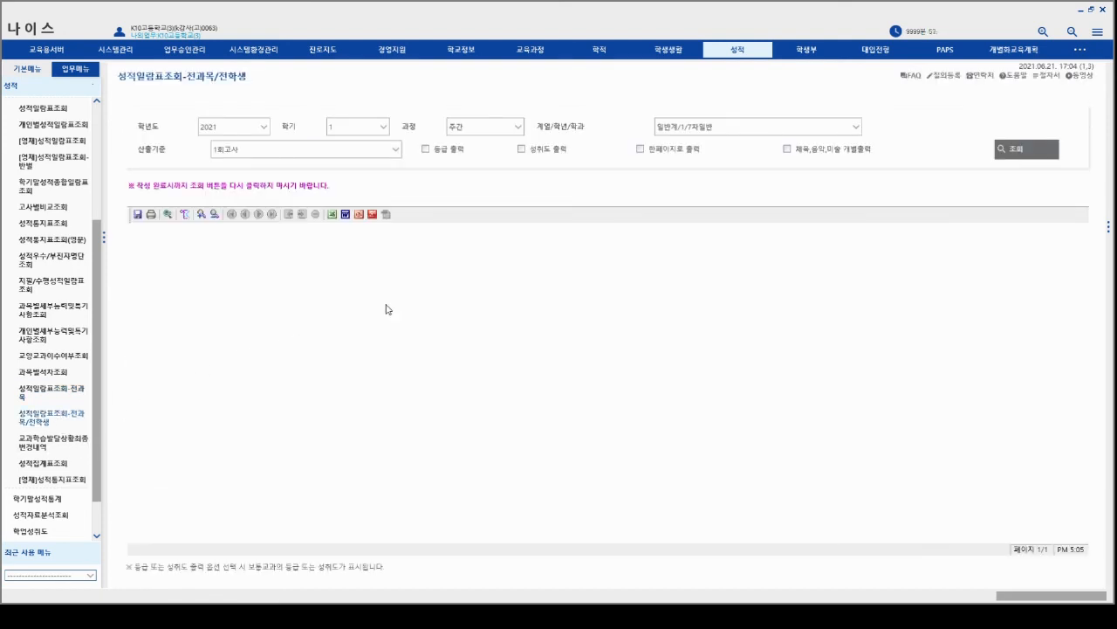
pyautogui.click(1011, 155)
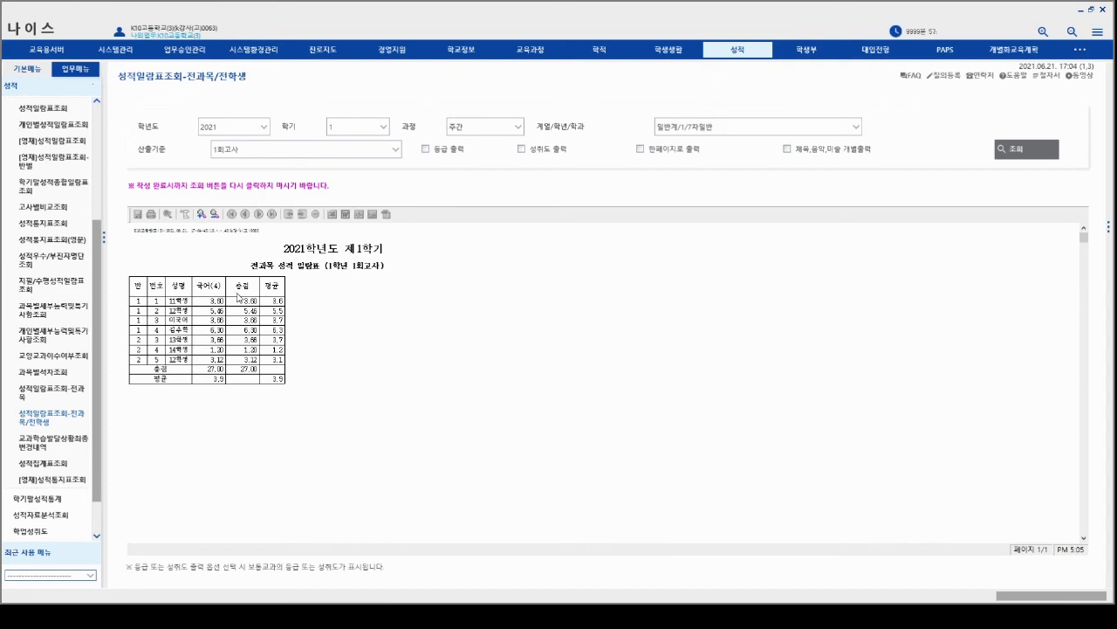
pyautogui.click(394, 151)
pyautogui.click(376, 179)
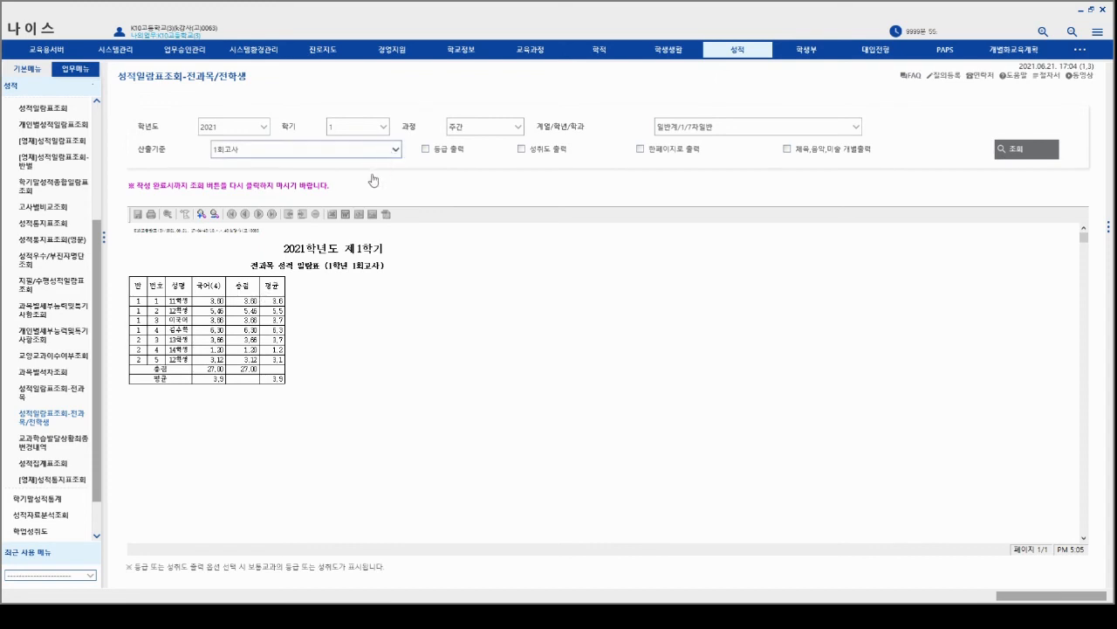
pyautogui.click(1011, 149)
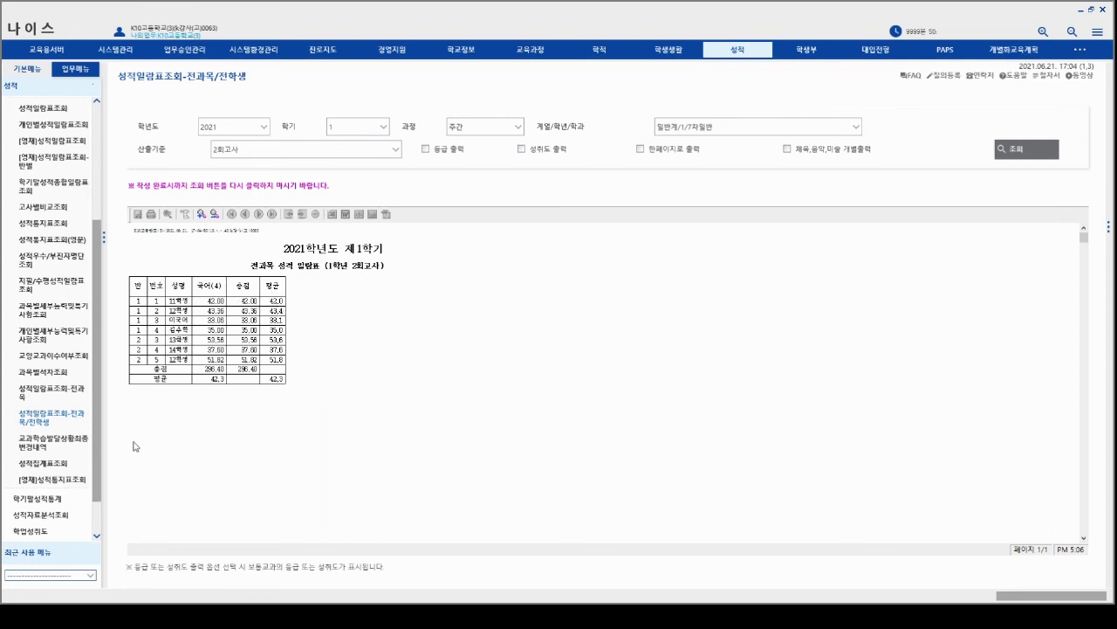
# Look up the final change history (교과학습발달상황최종변경내역) of grade 1 for 전체, 교육과정 and 학생부
pyautogui.click(67, 446)
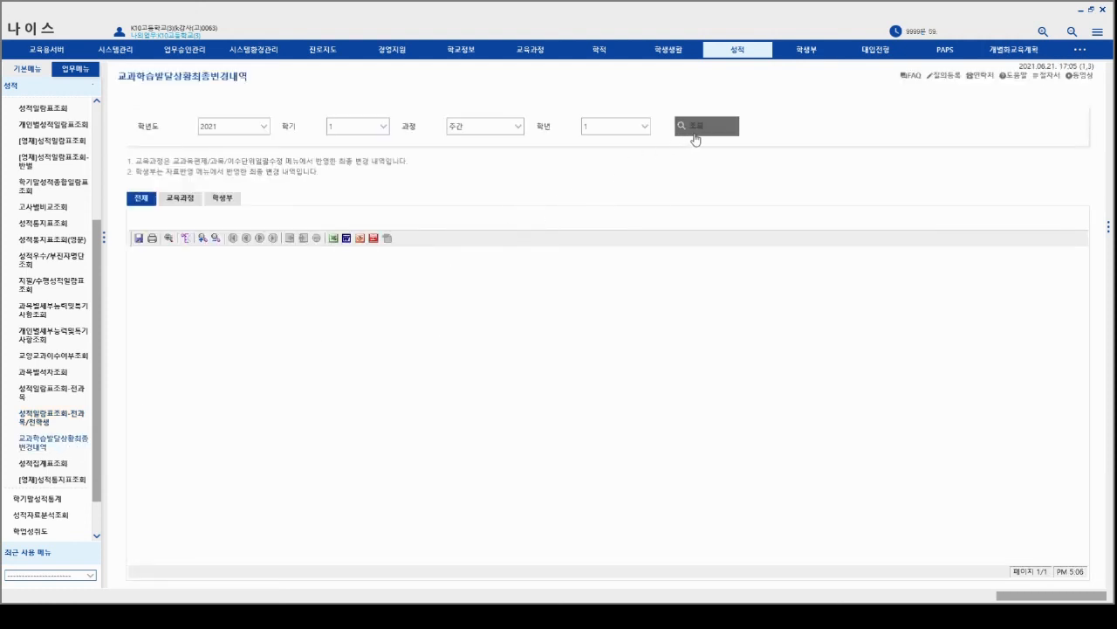
pyautogui.click(696, 131)
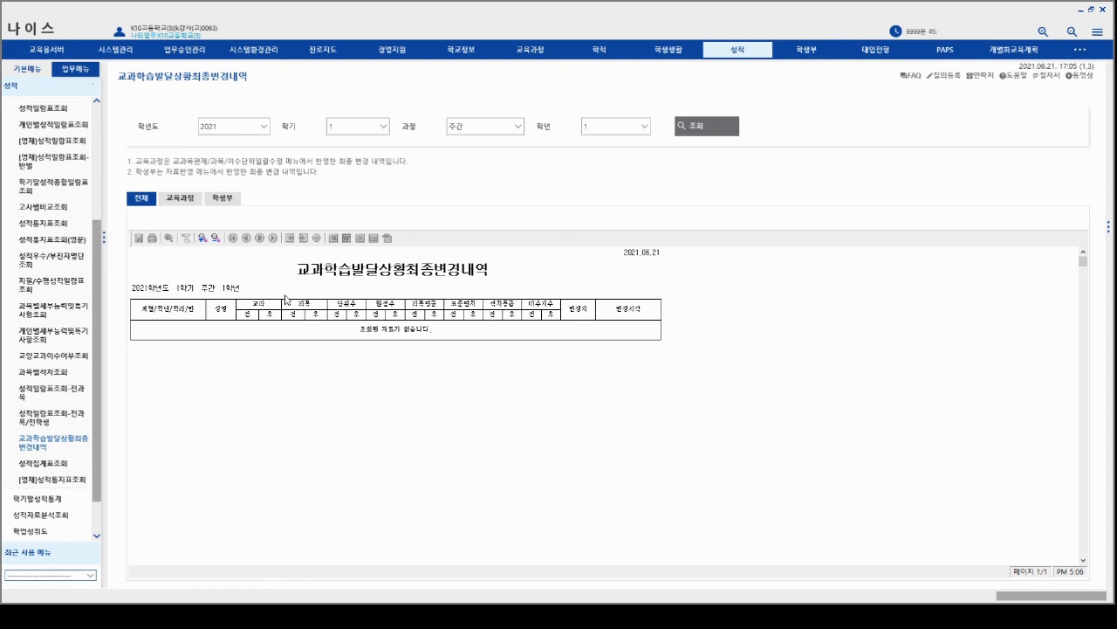
pyautogui.click(179, 201)
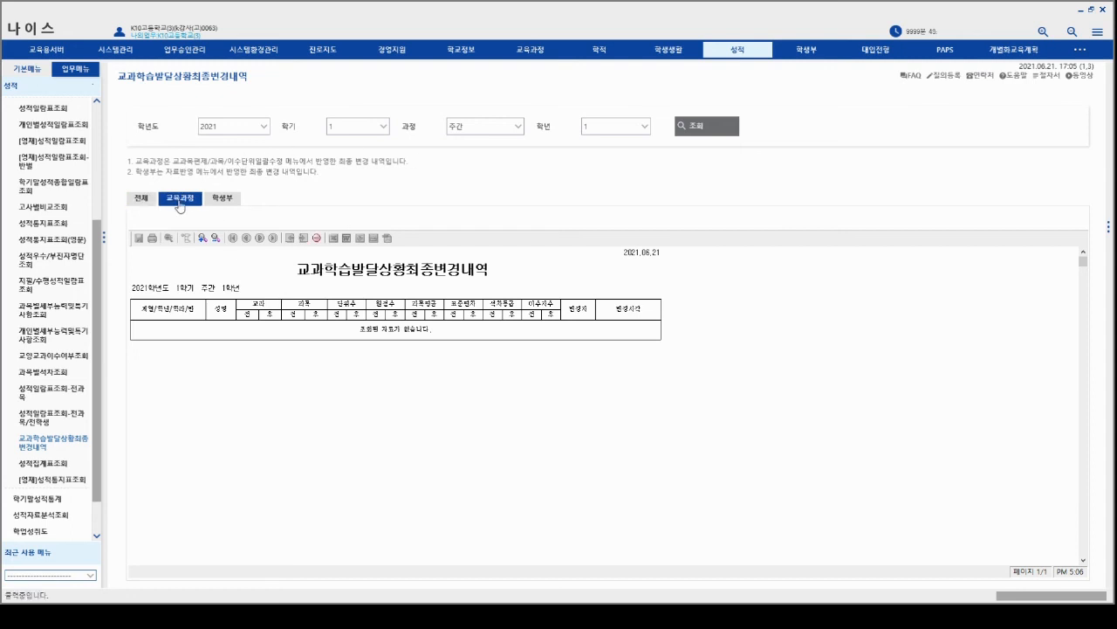
pyautogui.click(223, 201)
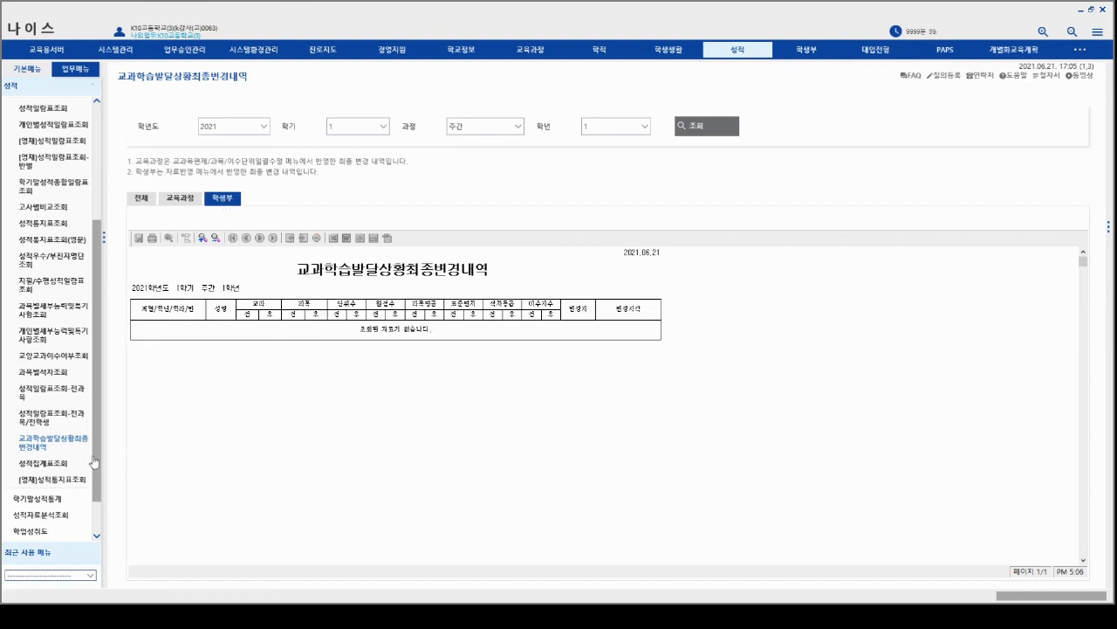
# View the grade summary table (성적집계표조회) for 1회고사 and for 2회고사, and open [영재]성적통지표조회
pyautogui.click(43, 463)
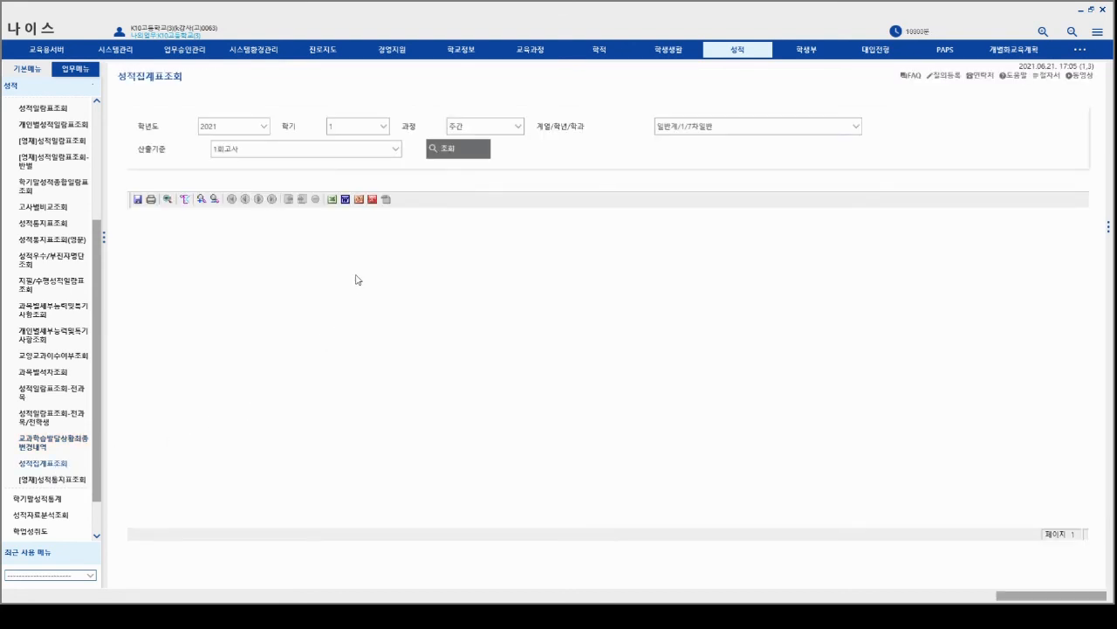
pyautogui.click(463, 155)
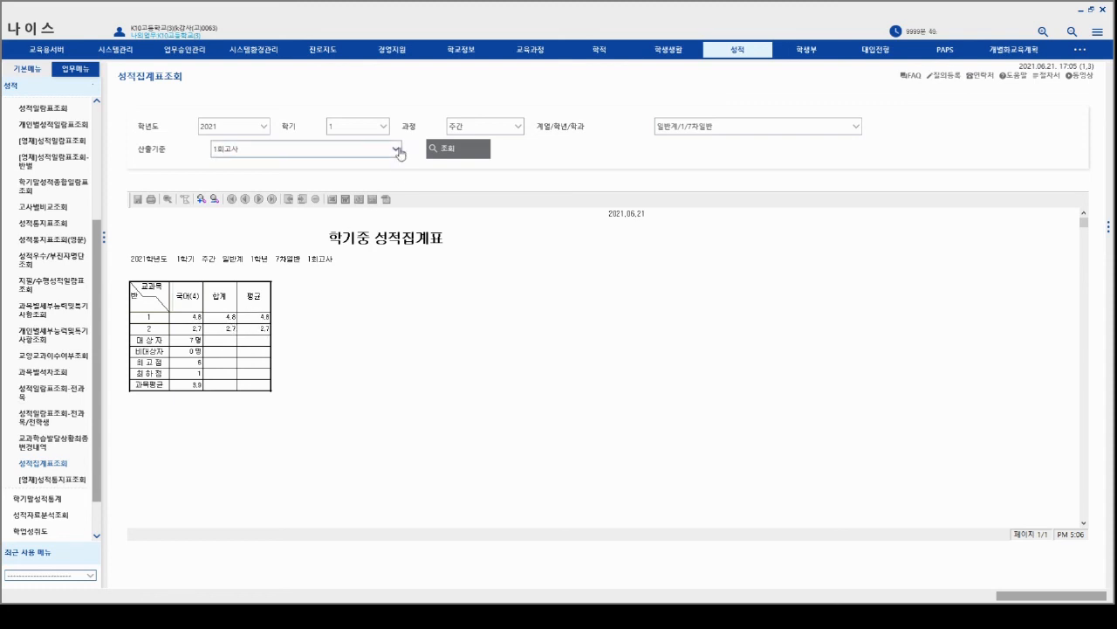
pyautogui.click(395, 151)
pyautogui.click(373, 182)
pyautogui.click(459, 156)
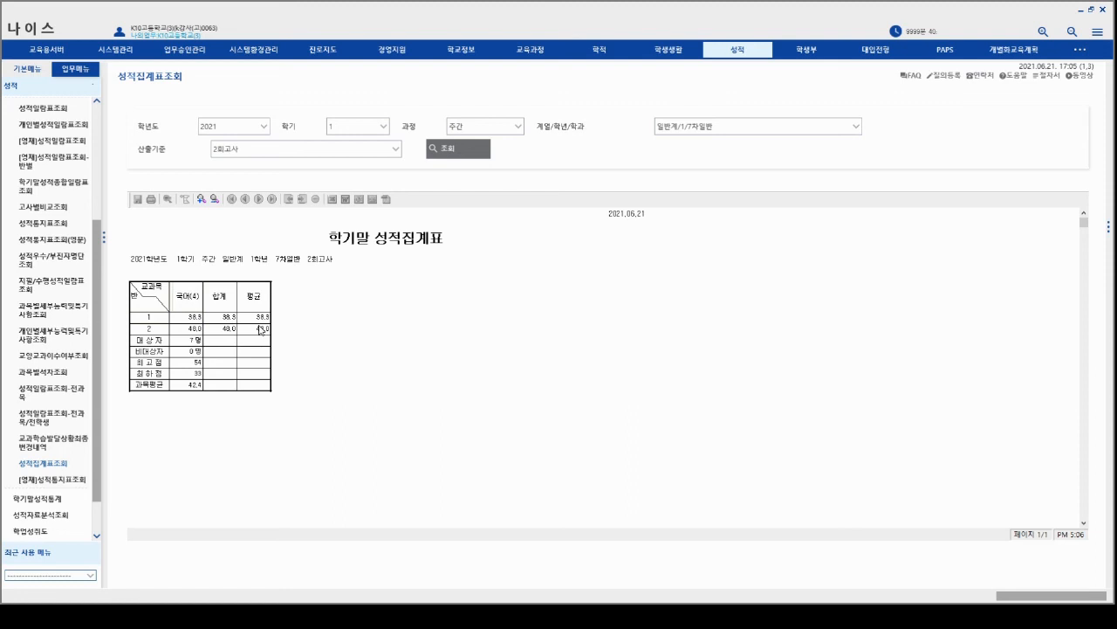
pyautogui.click(74, 481)
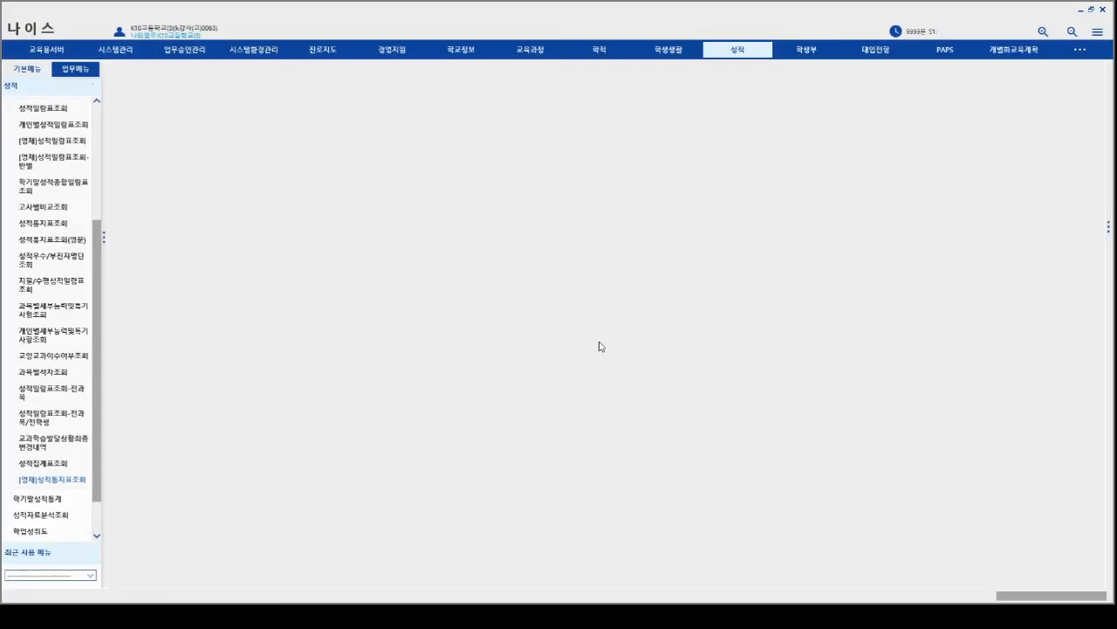
# Look up the achievement frequency distribution (도수분포표조회) of 국어(4) for 2회고사 in the end-of-term statistics (학기말성적통계)
pyautogui.scroll(-1, 87, 502)
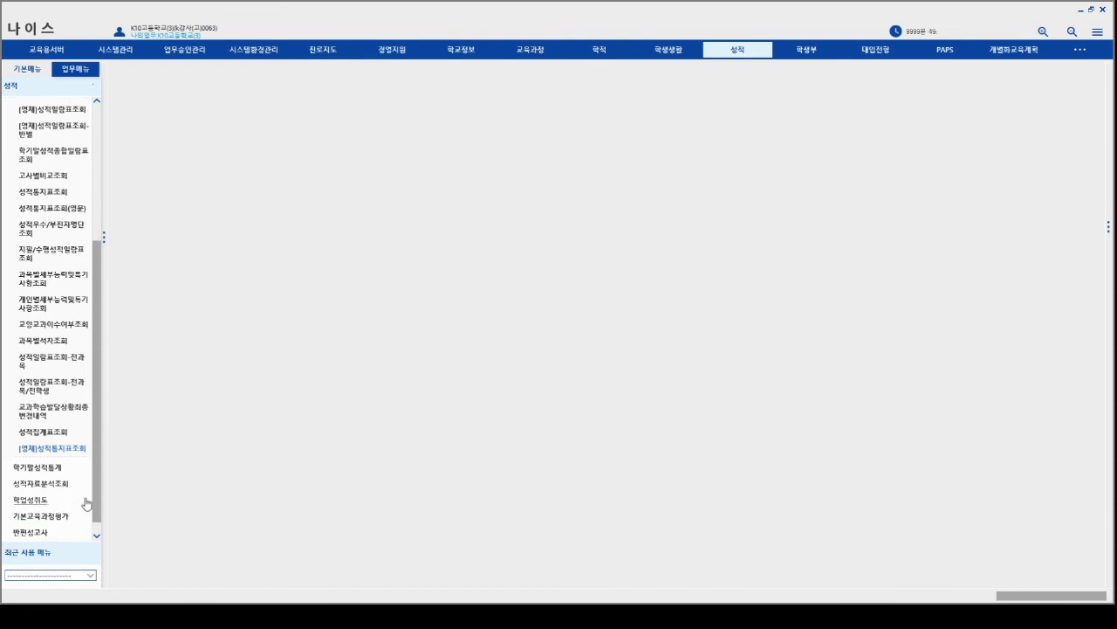
pyautogui.click(35, 456)
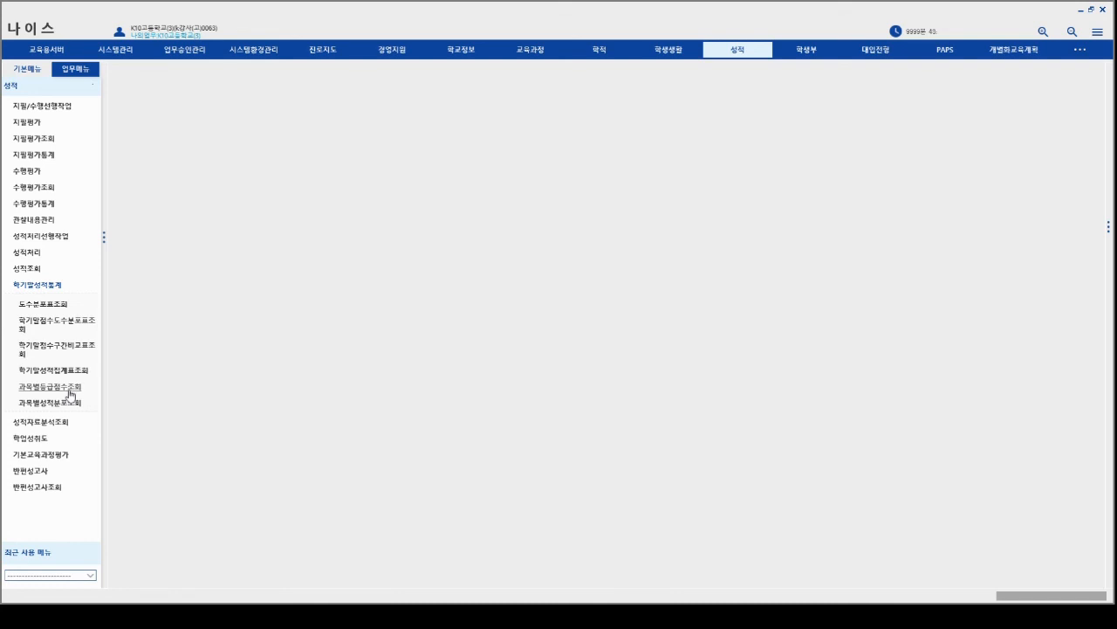
pyautogui.click(42, 306)
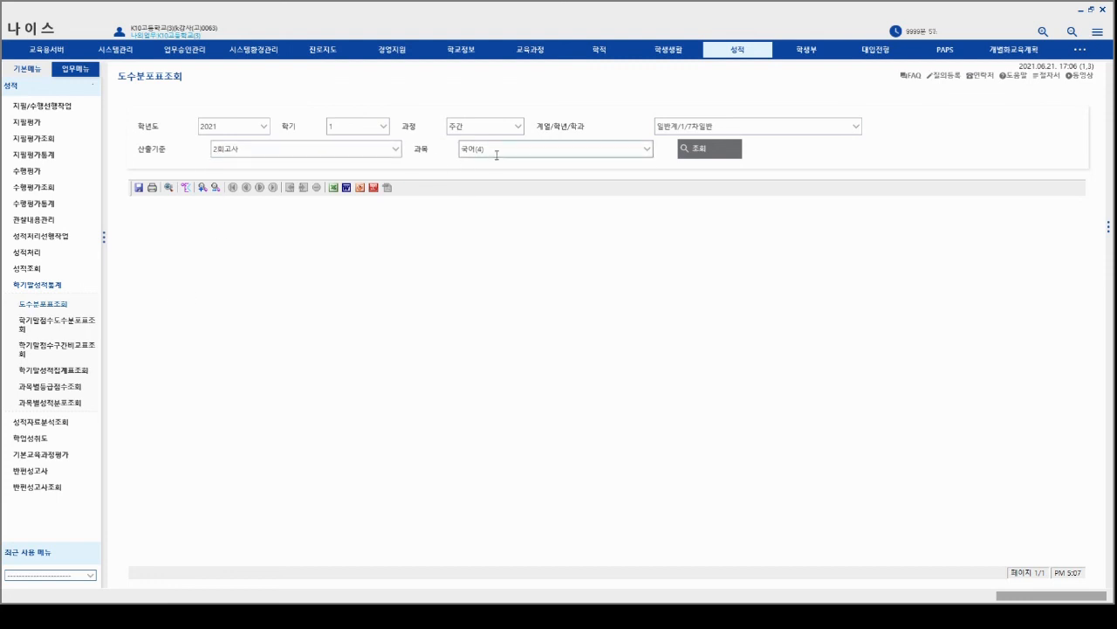
pyautogui.click(694, 156)
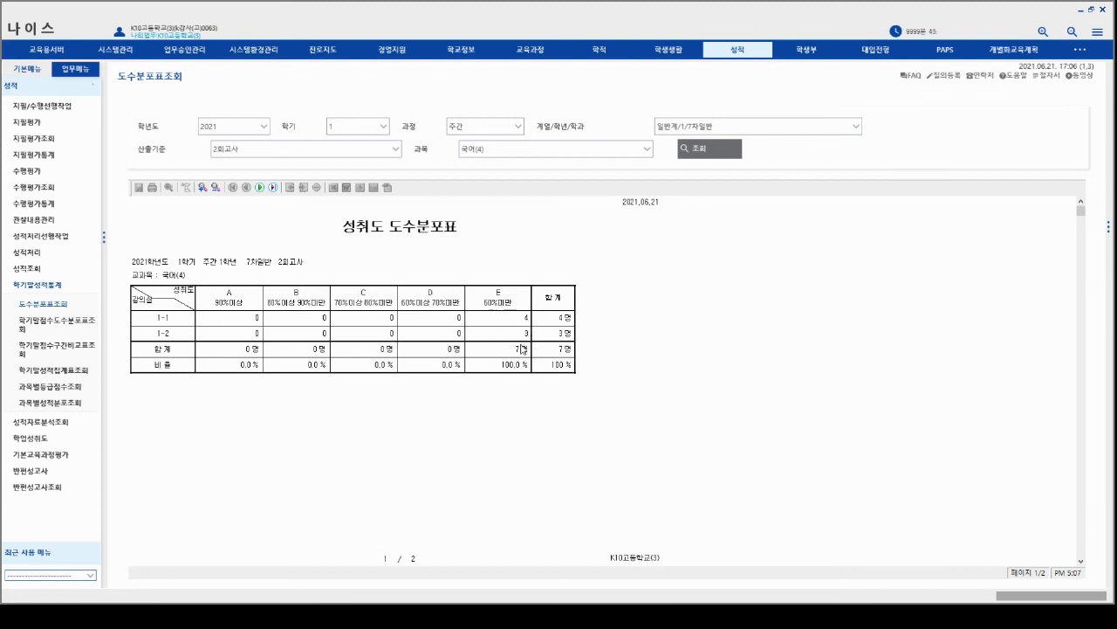
# Look up the end-of-term score distribution (학기말점수도수분포표조회) of 국어(4) with 급간 1 and browse its pages
pyautogui.click(69, 328)
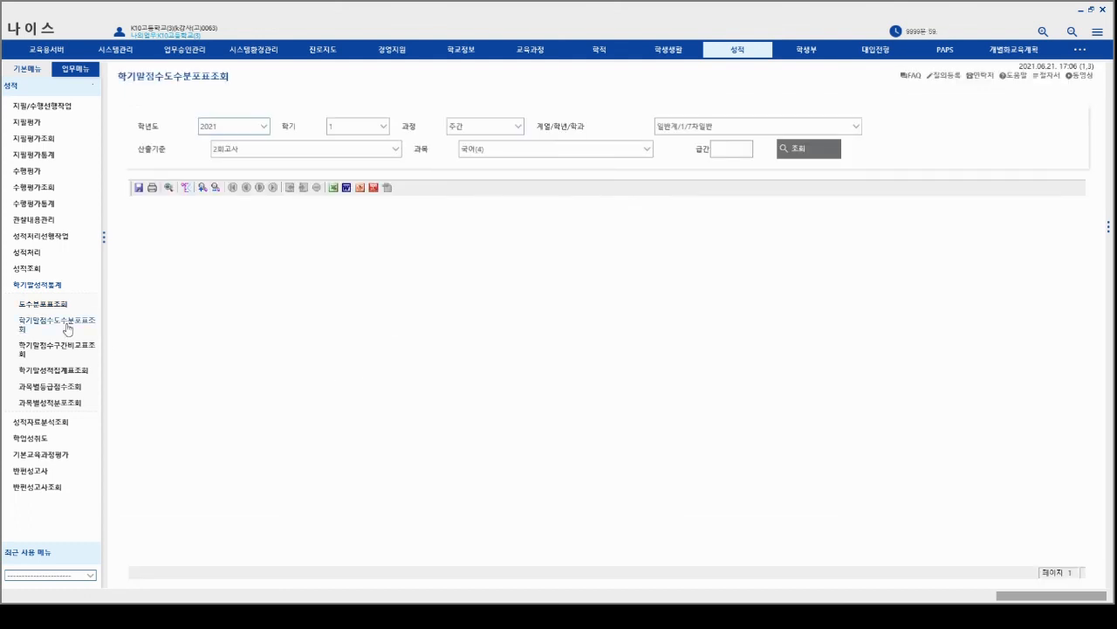
pyautogui.click(796, 152)
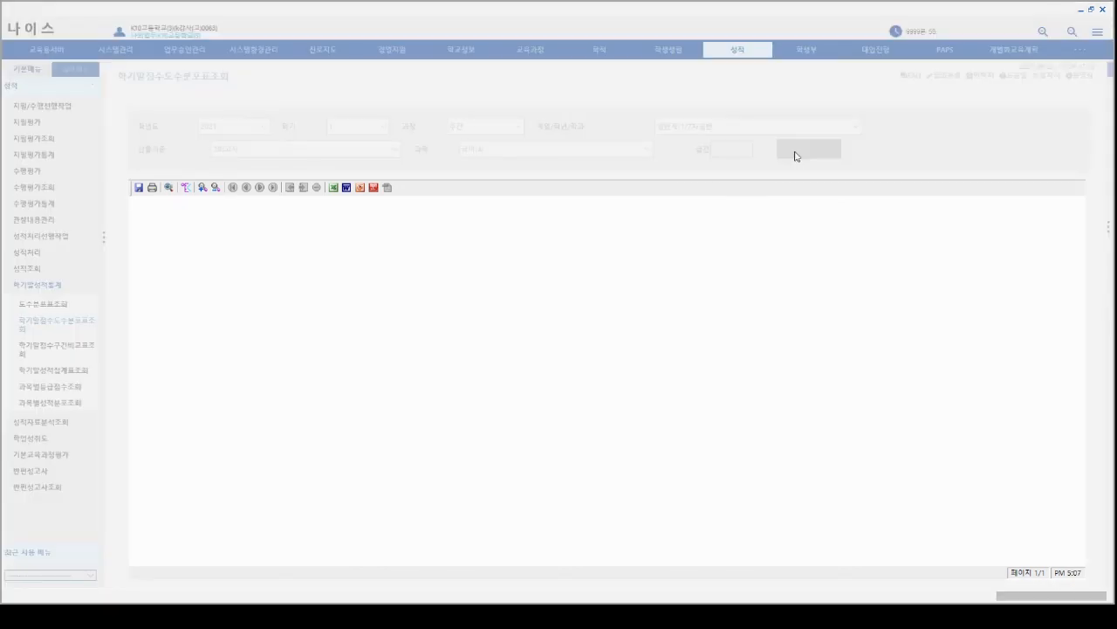
pyautogui.click(608, 351)
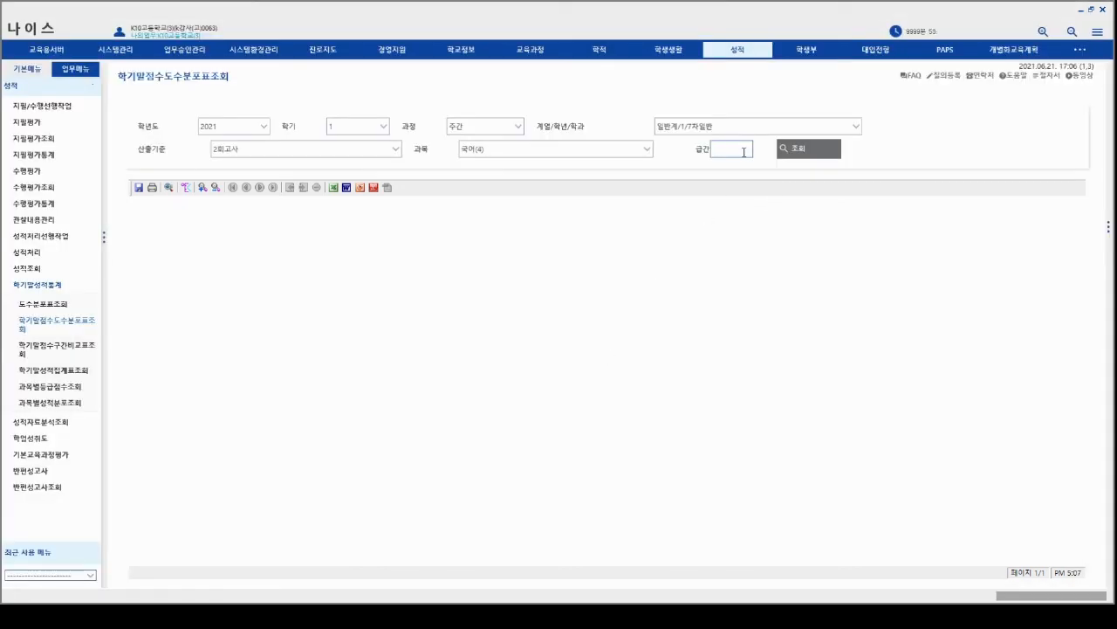
pyautogui.click(809, 154)
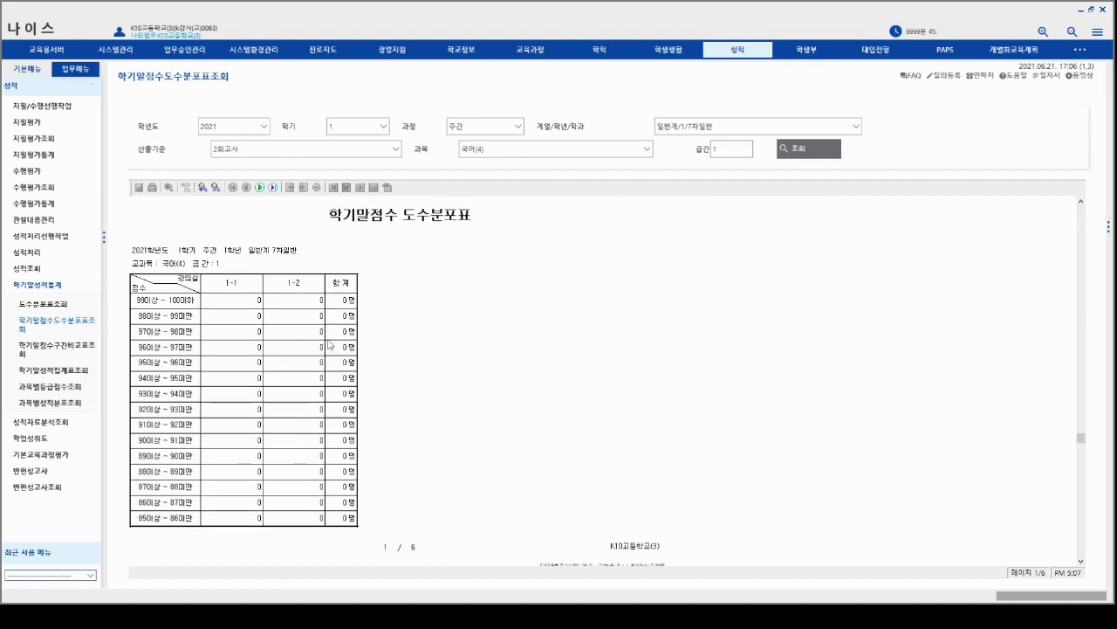
pyautogui.click(260, 188)
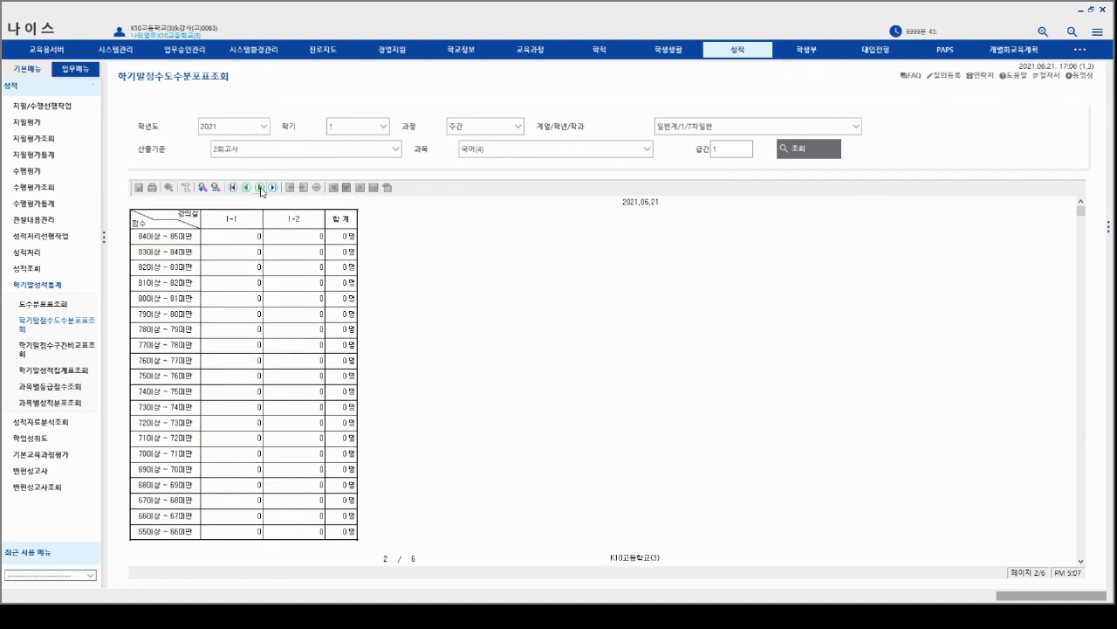
pyautogui.click(260, 188)
pyautogui.click(260, 188)
# Set the 급간 to 10 and look up the 국어(4) score distribution again
pyautogui.click(727, 150)
pyautogui.write('10')
pyautogui.click(791, 148)
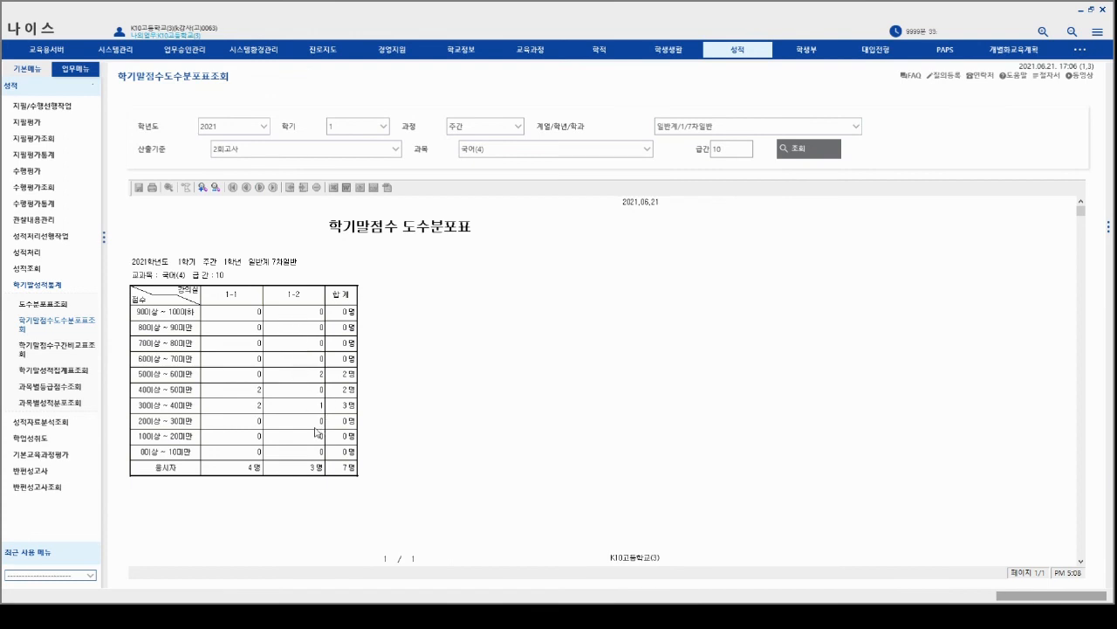
# Look up the score range comparison (학기말점수구간비교표조회) for 2회고사 with scores of 50 이상 and 60 미만
pyautogui.click(75, 352)
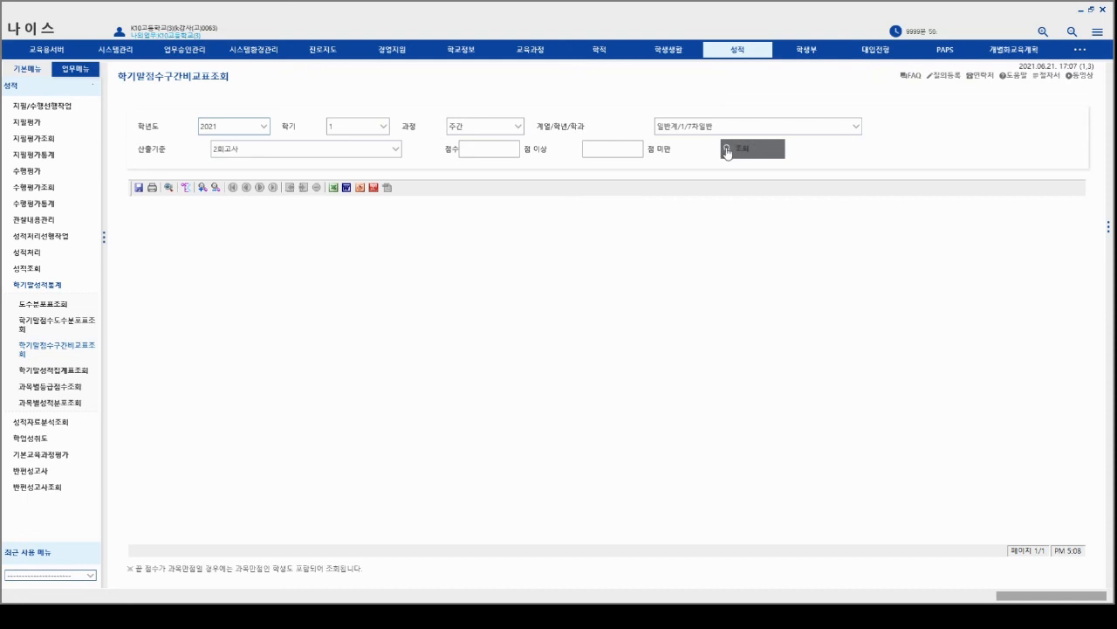
pyautogui.click(478, 149)
pyautogui.write('50')
pyautogui.click(621, 148)
pyautogui.click(742, 152)
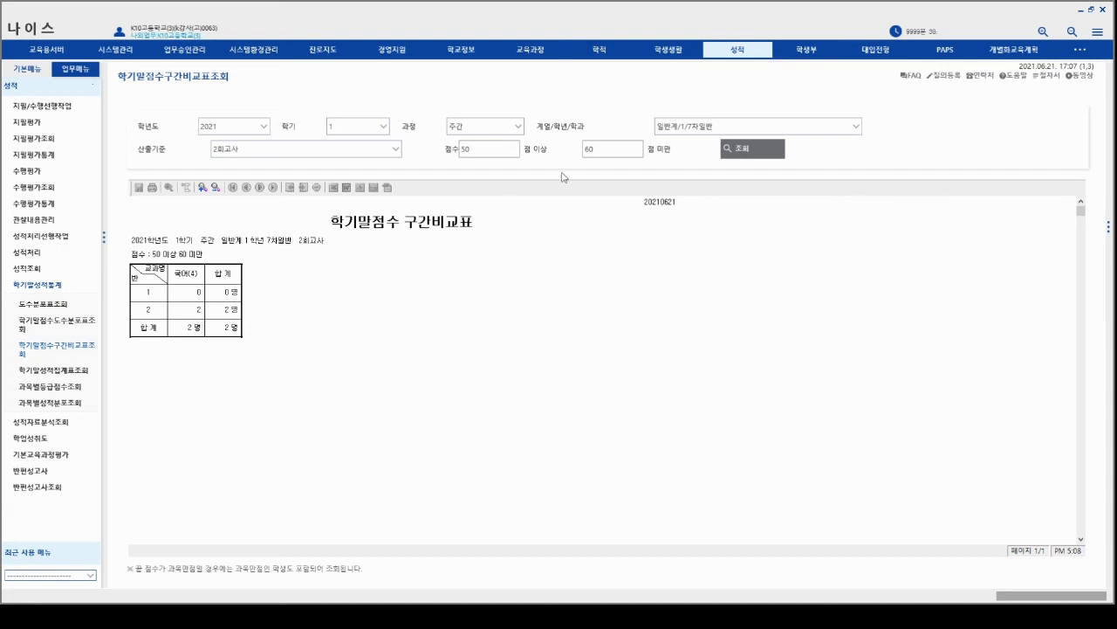
# Change the upper and lower score limits and rerun the score range comparison for 2회고사
pyautogui.moveTo(597, 153); pyautogui.dragTo(550, 159)
pyautogui.click(749, 149)
pyautogui.doubleClick(475, 150)
pyautogui.click(759, 156)
pyautogui.click(474, 155)
pyautogui.click(590, 150)
# View the end-of-term grade summary (학기말성적집계표조회) for 2회고사 and the subject grade scores (과목별등급점수조회) of grade 1 with 등급 출력
pyautogui.click(74, 371)
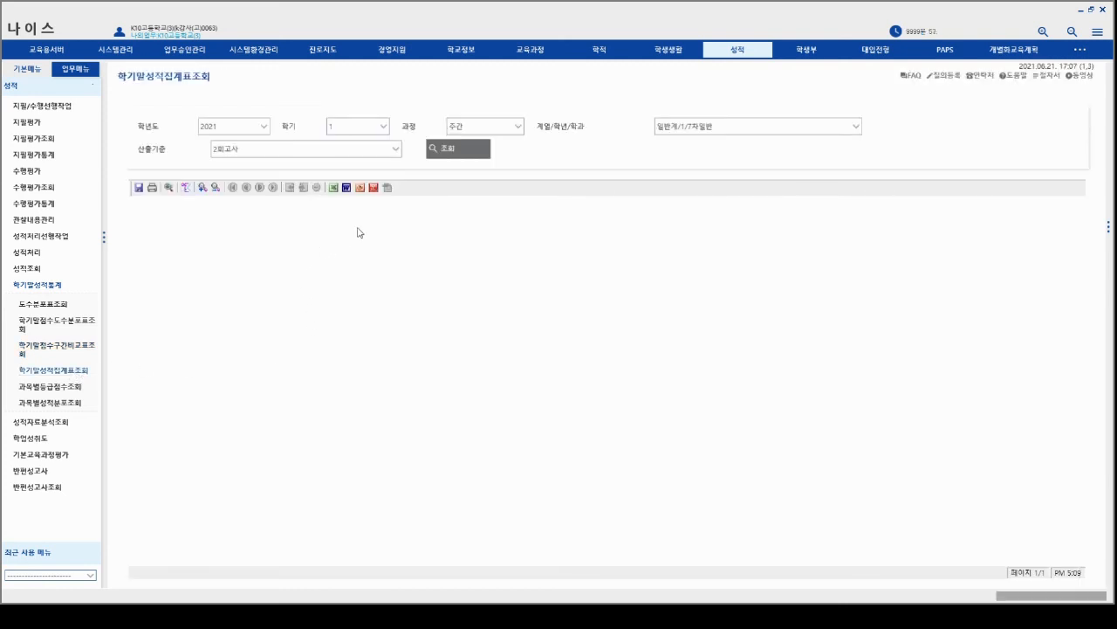
pyautogui.click(447, 154)
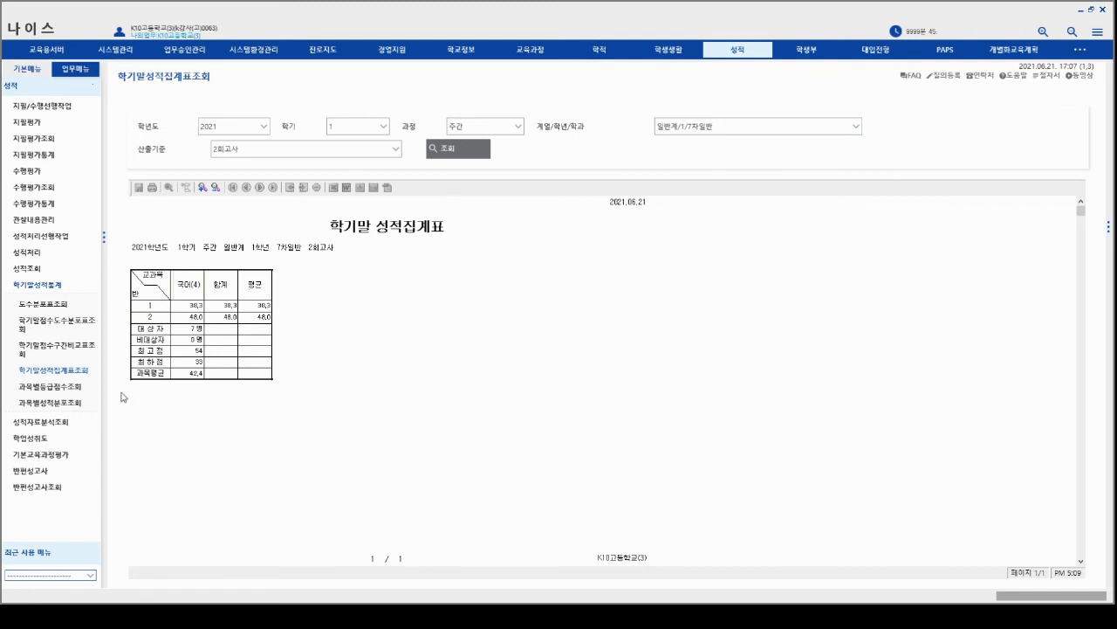
pyautogui.click(59, 387)
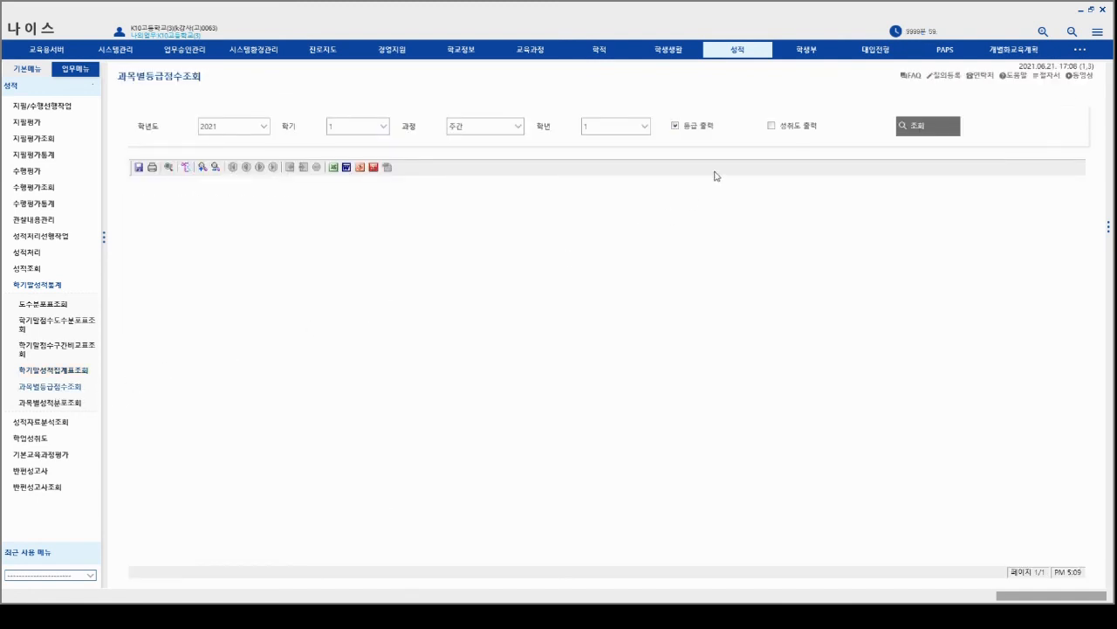
pyautogui.click(916, 130)
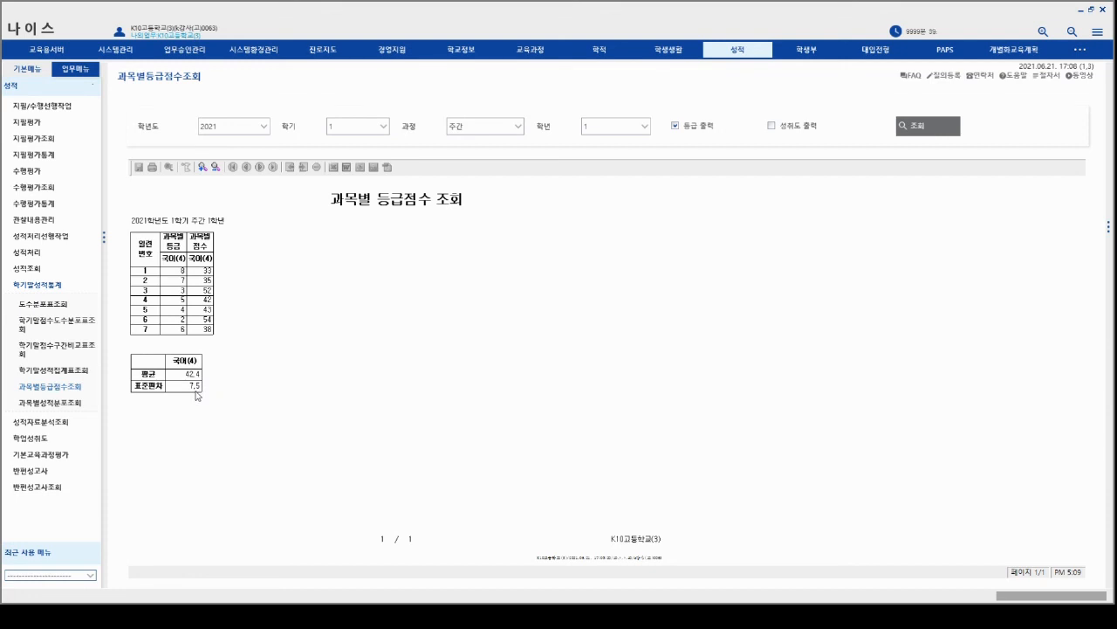
# Look up the grade distribution by subject (과목별성적분포조회) of grade 1 for 2021 semester 1
pyautogui.click(63, 405)
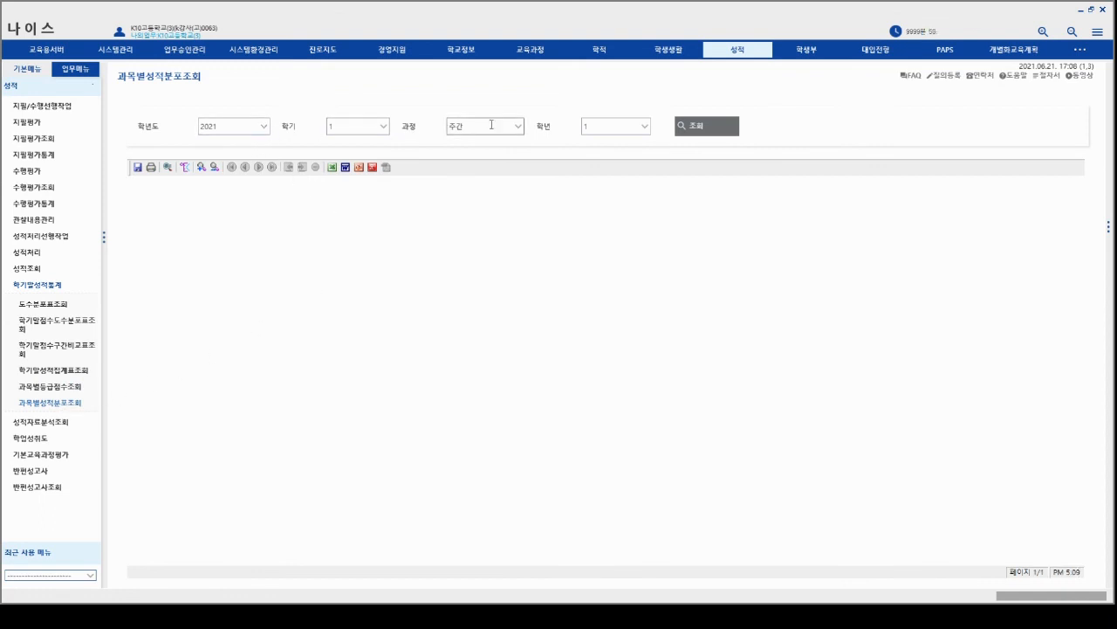
pyautogui.click(708, 127)
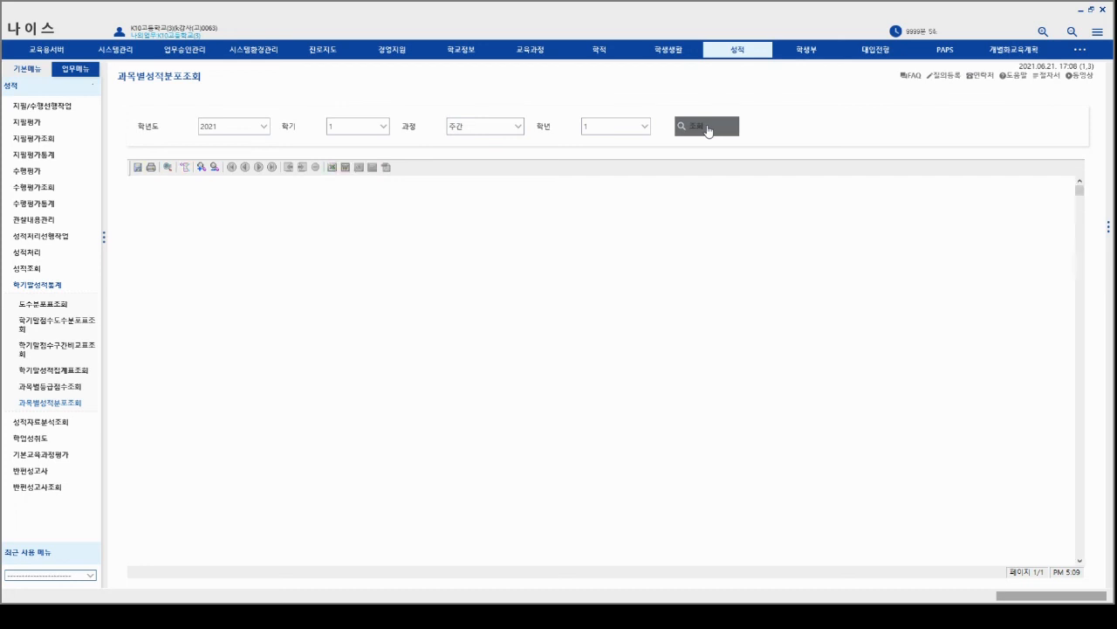